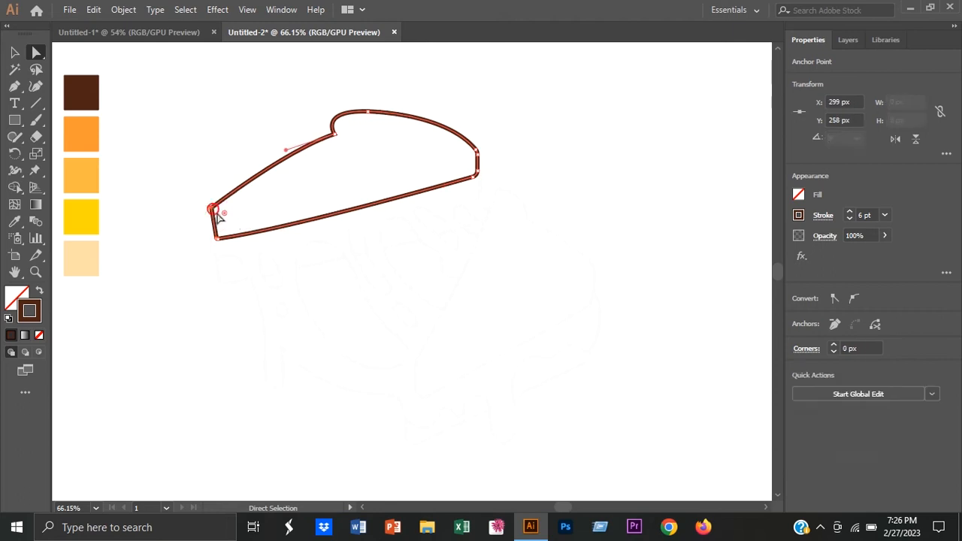
Step: Round the bread outline's lower-left corner by about 20 px, then duplicate the outline downward and stretch the copy up to the original's top
click(217, 238)
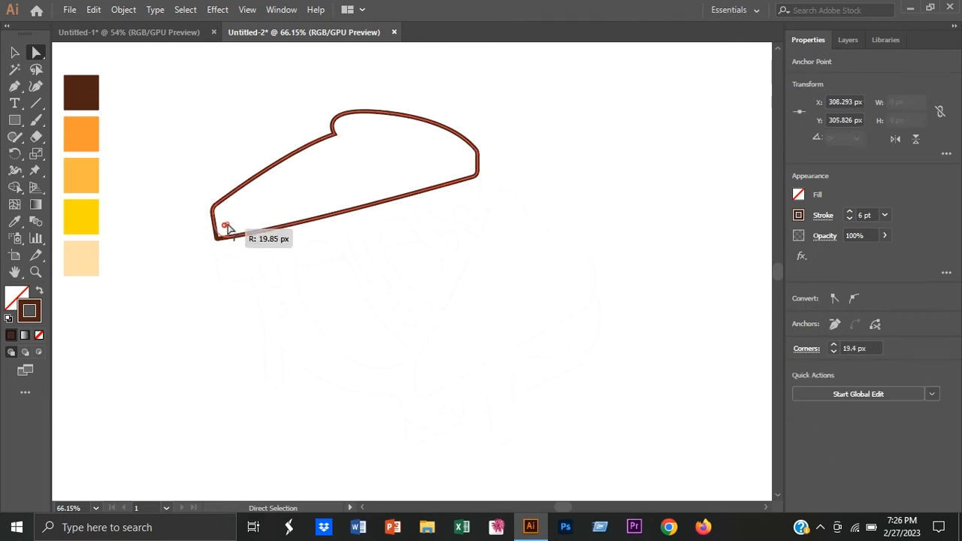
click(15, 52)
click(153, 175)
click(328, 218)
alt+drag(327, 218, 331, 263)
drag(345, 158, 346, 116)
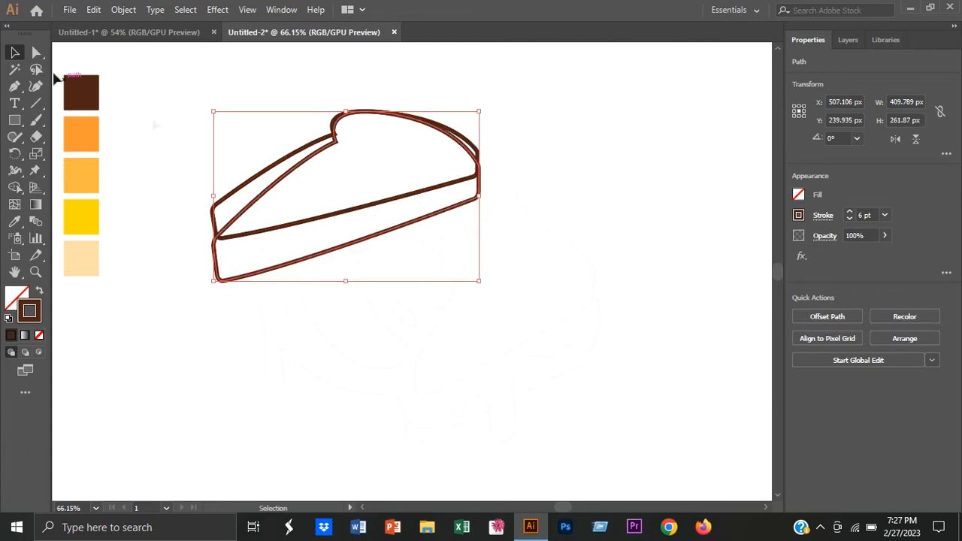
click(152, 122)
Step: Pull the copied outline's lower-right corner anchors downward to deepen the side of the bread slice
key(a)
click(479, 199)
drag(481, 197, 481, 217)
key(v)
click(199, 274)
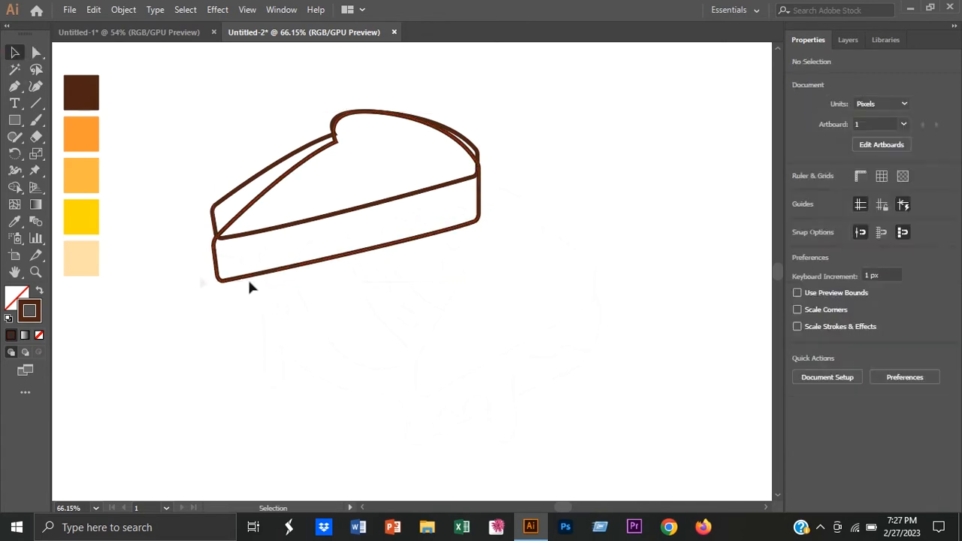
Step: Adjust the copied outline's left side and upper-right anchor so they line up with the original bread outline
click(215, 199)
drag(222, 194, 215, 196)
click(189, 208)
key(a)
click(479, 190)
drag(480, 171, 471, 164)
key(v)
click(550, 175)
Step: Select both outlines and merge the overlapping upper regions with Shape Builder into one bread top above the side strip
drag(552, 181, 301, 303)
key(shift+m)
mouse_move(254, 211)
mouse_down()
mouse_move(408, 161)
mouse_move(416, 123)
mouse_up()
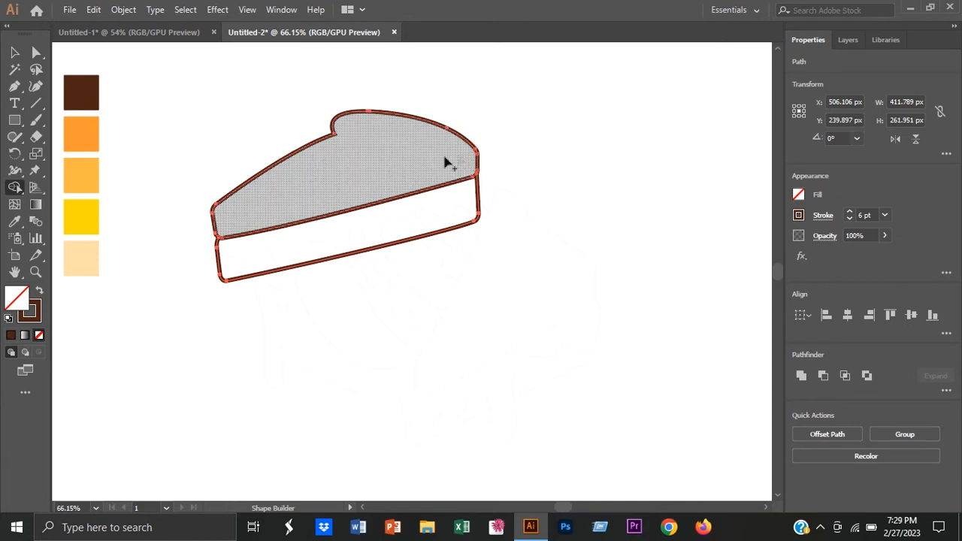
click(14, 52)
click(297, 85)
Step: Draw a second, triangular bread slice with the Pen tool beside the first, about 277 by 322 px, with a curved crust bump on top
click(14, 86)
drag(496, 189, 526, 250)
click(527, 219)
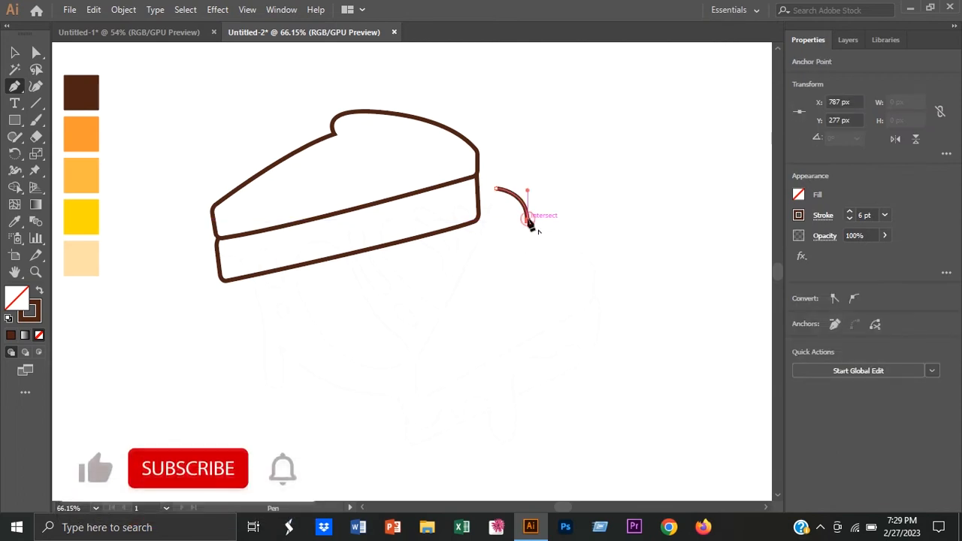
click(595, 263)
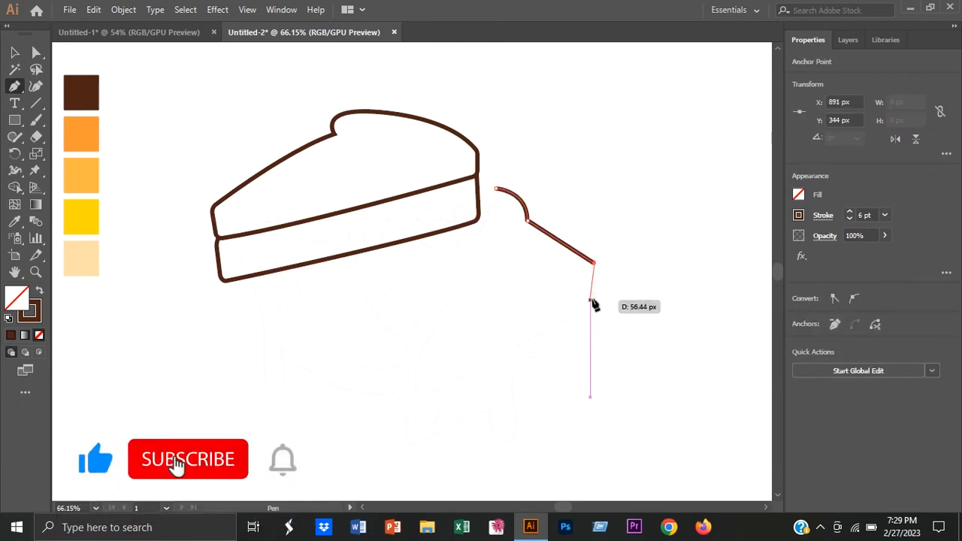
click(595, 304)
click(415, 399)
click(415, 367)
drag(495, 188, 509, 135)
click(15, 53)
Step: Round the second slice's two right corners, its lower-left corner and its top tip
click(36, 52)
click(595, 263)
drag(585, 269, 582, 298)
click(596, 304)
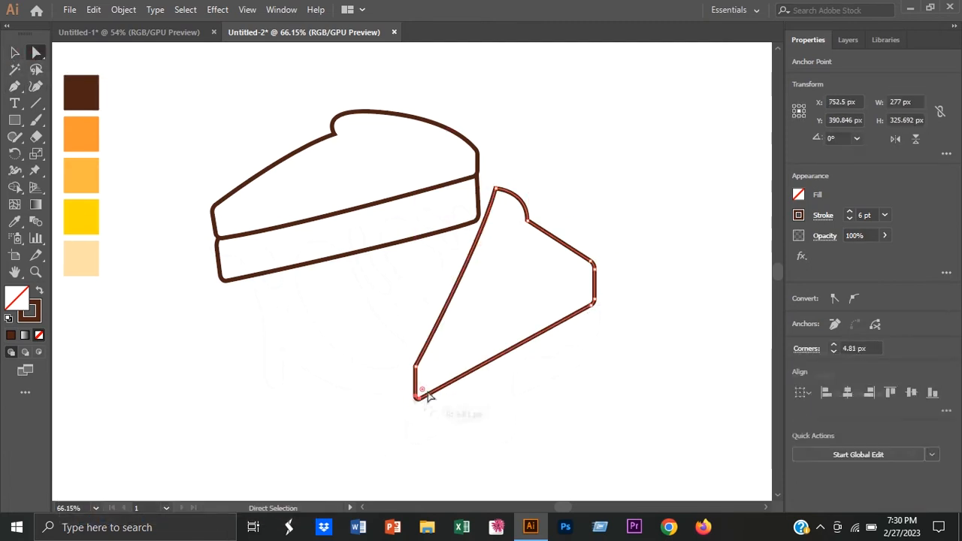
mouse_move(427, 393)
mouse_down()
mouse_move(429, 382)
mouse_move(413, 398)
mouse_move(429, 386)
mouse_up()
click(462, 411)
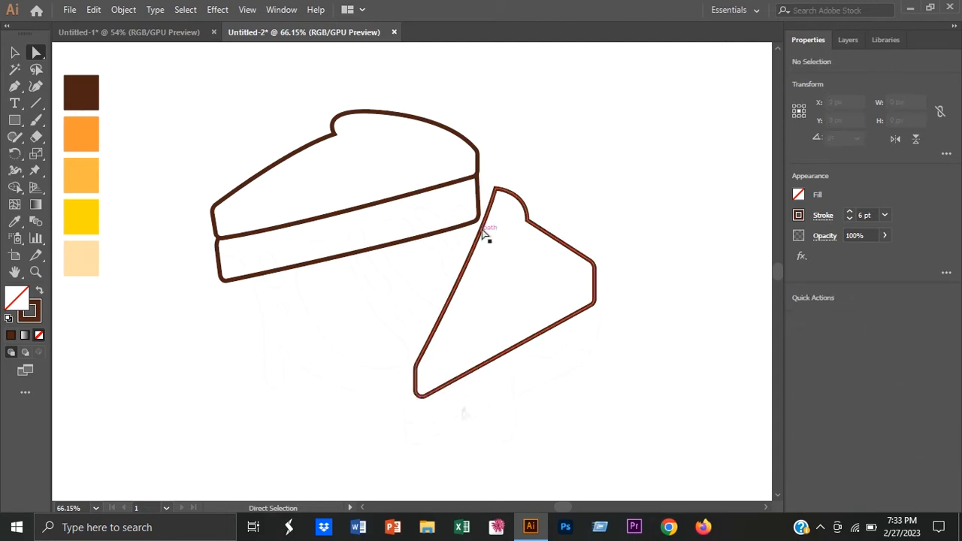
click(495, 188)
drag(501, 199, 502, 193)
click(543, 178)
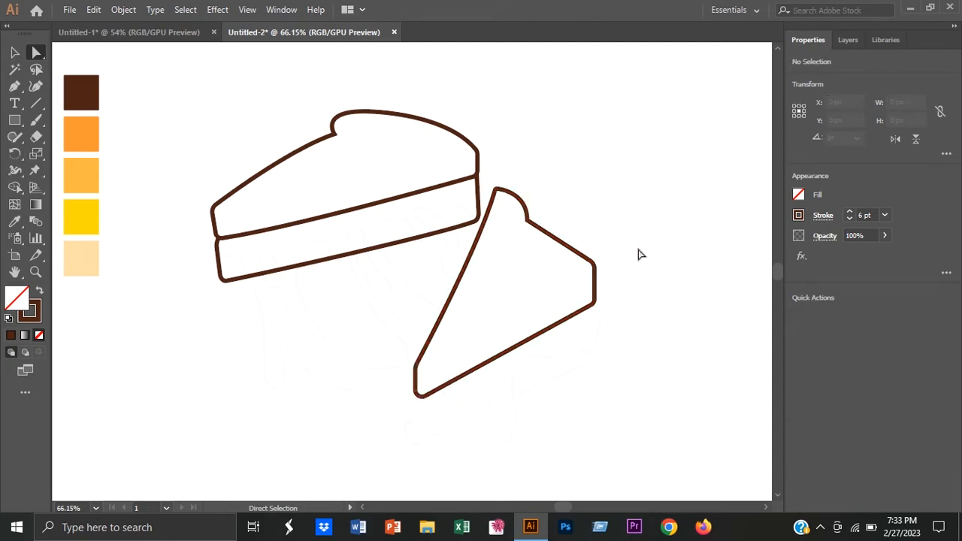
Step: Place a copy of the second slice's outline 10 px left and 70 px lower, and reshape its right-hand anchors to meet the original
click(488, 360)
key(v)
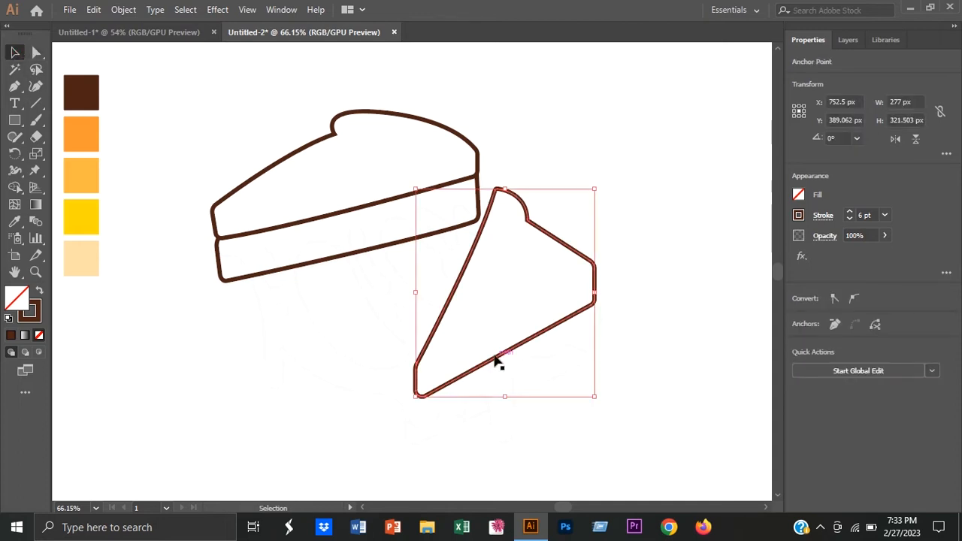
drag(448, 390, 441, 434)
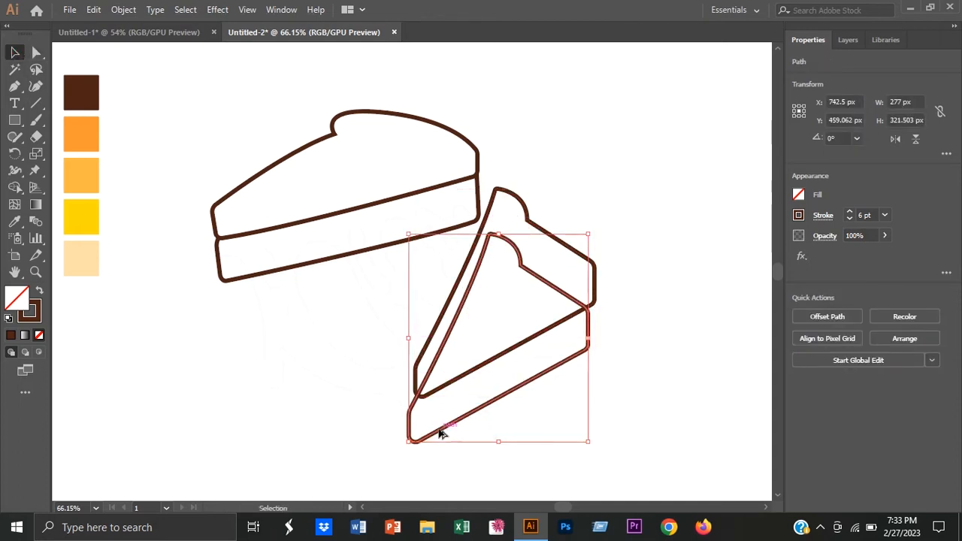
key(a)
click(587, 309)
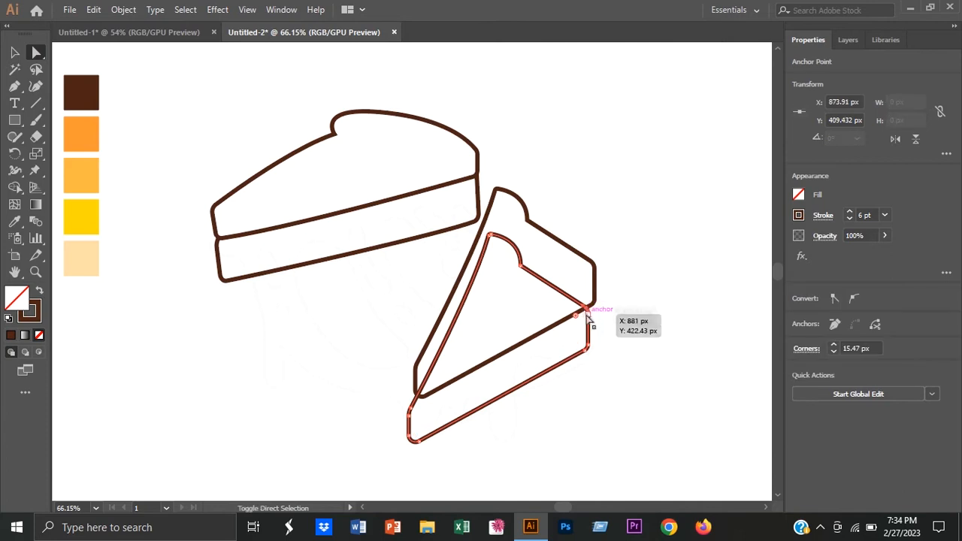
drag(586, 356, 600, 302)
click(631, 304)
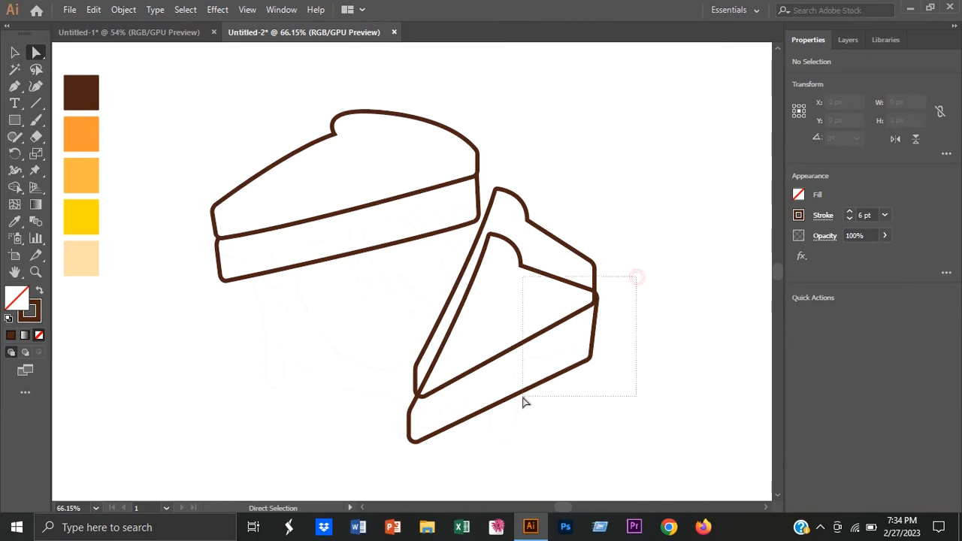
Step: Select the second slice's two outlines and merge their overlapping upper regions with Shape Builder
drag(523, 395, 521, 398)
click(14, 137)
click(14, 187)
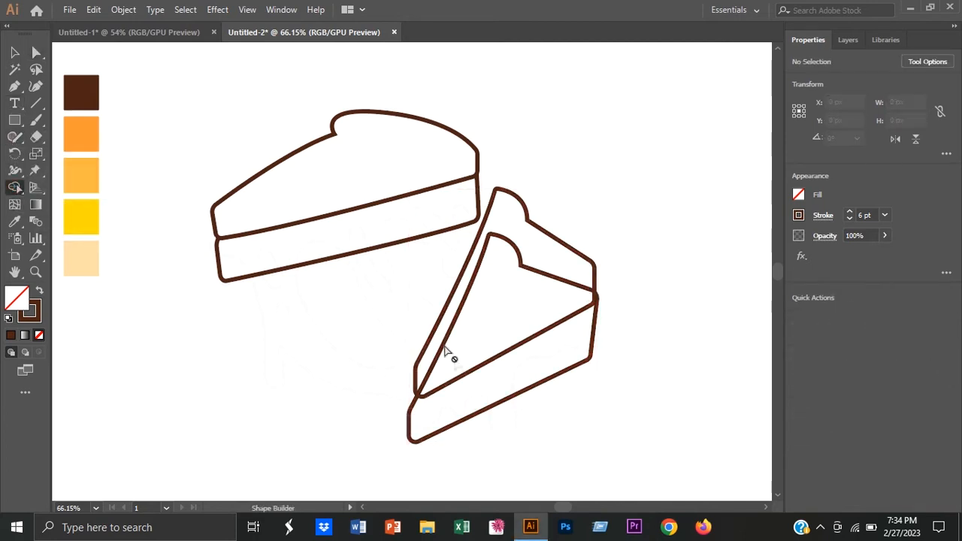
click(15, 52)
drag(413, 316, 524, 425)
click(15, 187)
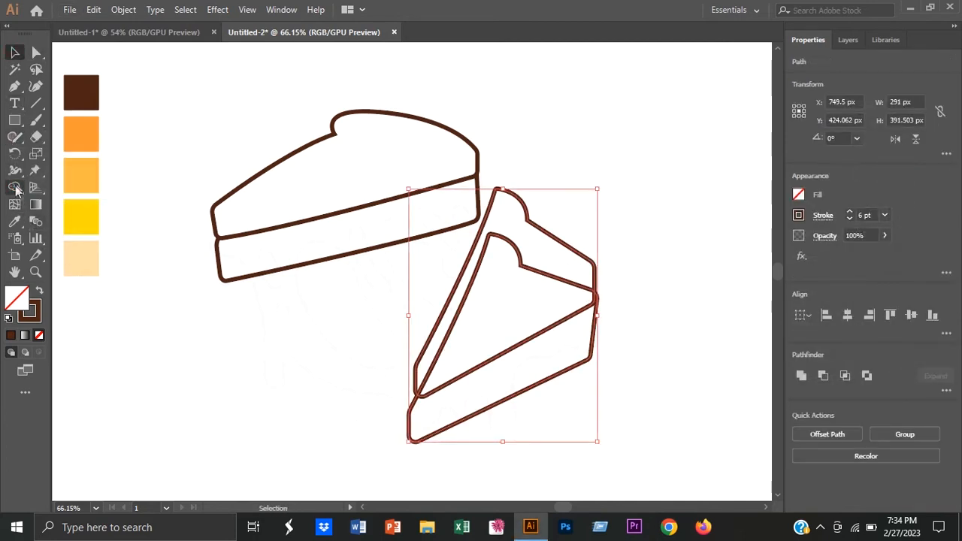
mouse_move(442, 379)
mouse_down()
mouse_move(440, 350)
mouse_move(450, 353)
mouse_up()
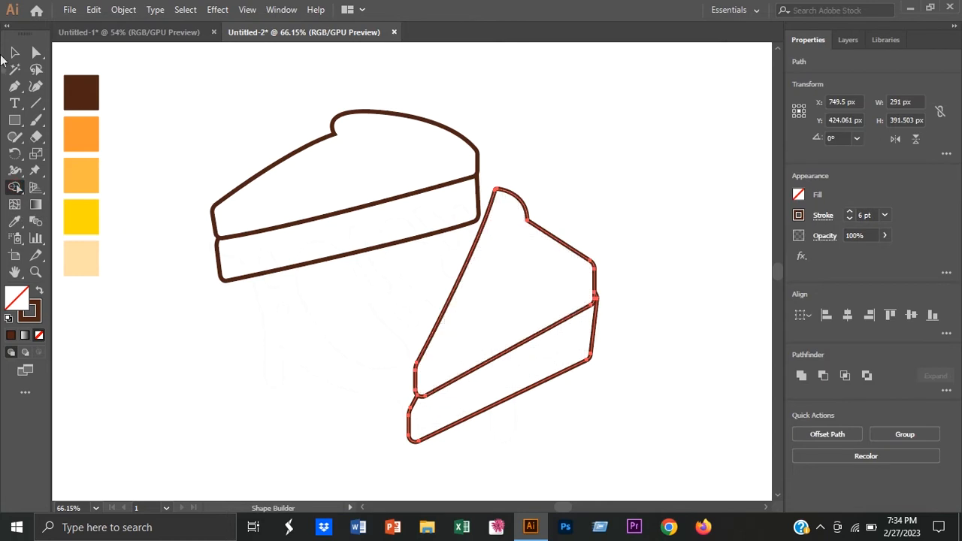
key(v)
click(618, 249)
Step: Start a melted cheese outline with the Pen tool at the second slice's right corner, curving in waves along its side
click(15, 88)
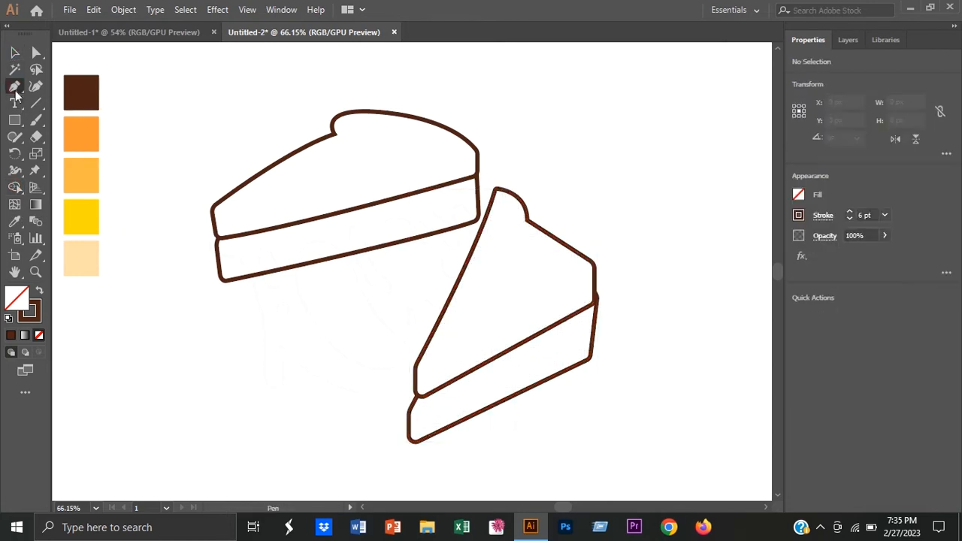
click(596, 299)
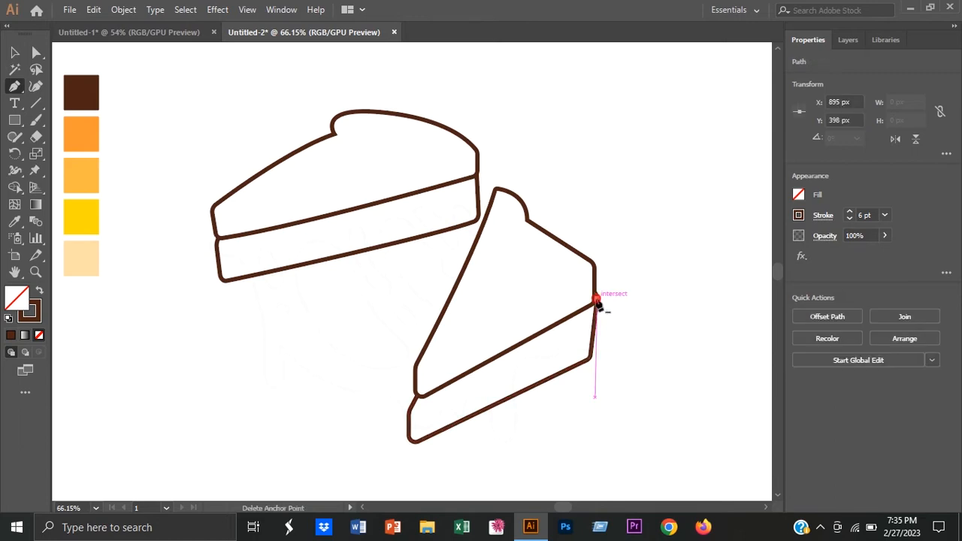
drag(585, 350, 568, 351)
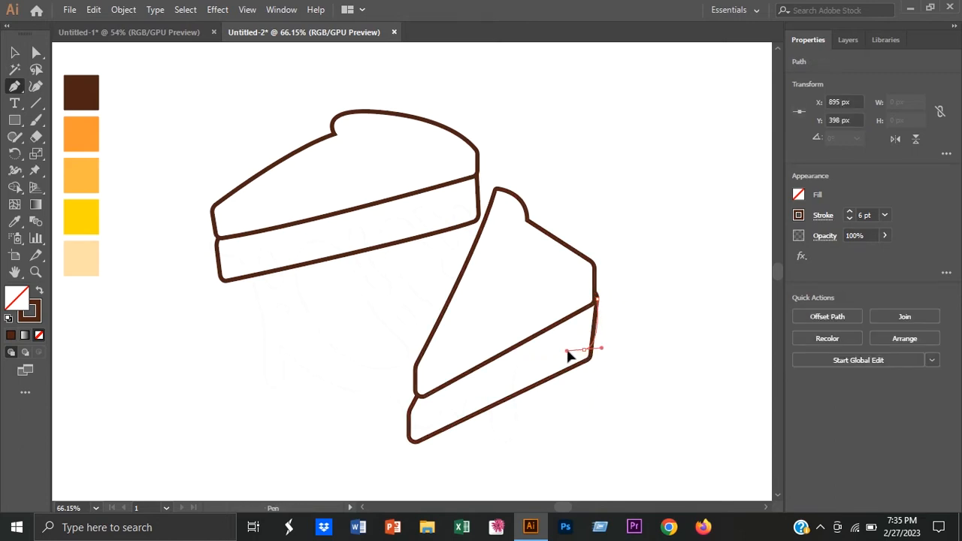
click(586, 352)
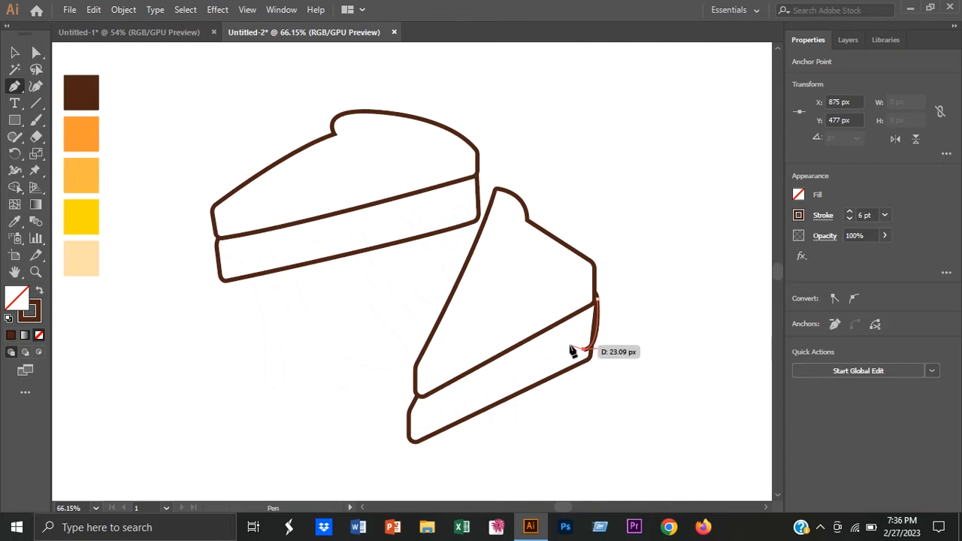
drag(571, 351, 559, 361)
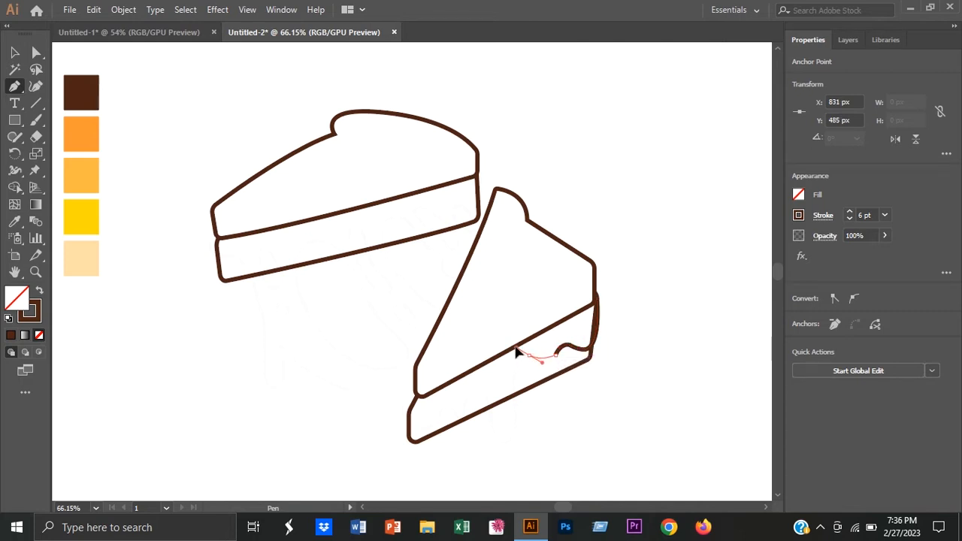
Step: Continue the cheese outline with a long hanging drip and smaller waves past the second slice's lower-left corner
drag(515, 416, 488, 444)
click(513, 413)
drag(490, 391, 431, 439)
click(474, 397)
click(462, 411)
click(436, 421)
drag(401, 405, 386, 364)
click(402, 405)
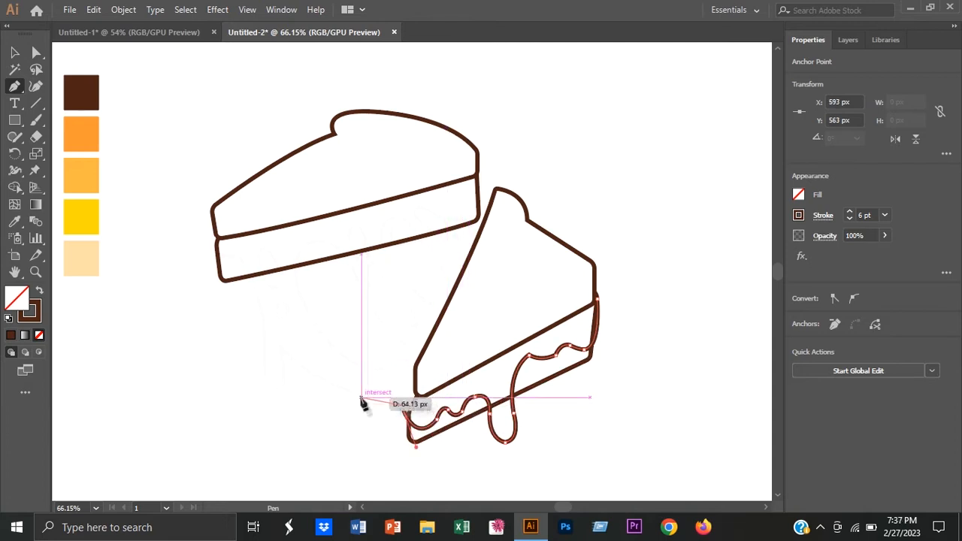
Step: Extend the cheese outline across the gap with another hanging drip and up around the first slice's left edge
drag(382, 397, 369, 404)
drag(281, 345, 261, 307)
click(281, 345)
drag(277, 387, 237, 218)
click(262, 339)
click(254, 288)
click(227, 256)
key(v)
click(159, 323)
Step: Smooth the waves and drips of the melted cheese outline with the Smooth tool
click(538, 356)
right_click(15, 138)
click(79, 170)
drag(525, 399, 643, 400)
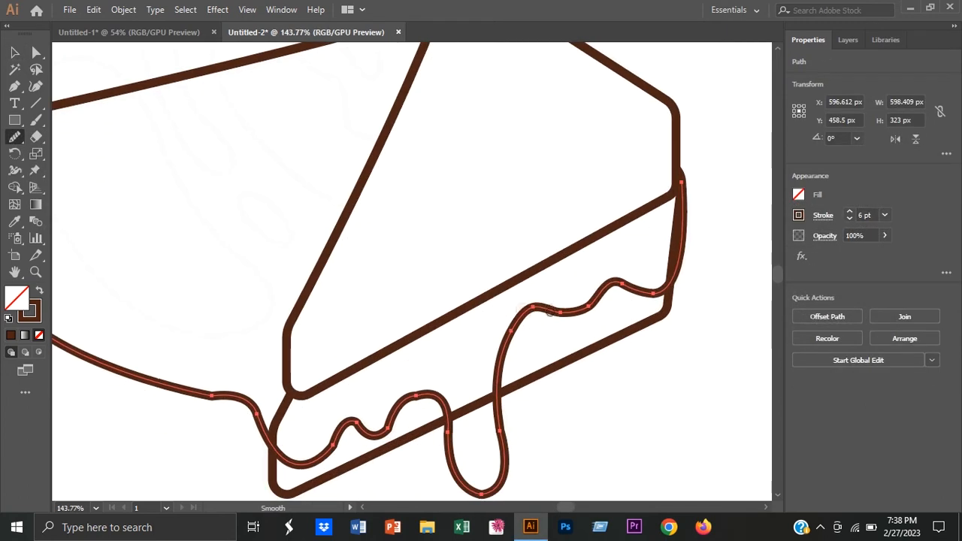
drag(500, 451, 567, 350)
drag(484, 295, 531, 270)
mouse_move(516, 313)
mouse_down()
mouse_move(459, 290)
mouse_move(504, 297)
mouse_up()
mouse_move(505, 302)
mouse_down()
mouse_move(483, 337)
mouse_move(535, 402)
mouse_up()
mouse_move(467, 355)
mouse_down()
mouse_move(429, 343)
mouse_move(507, 390)
mouse_move(551, 482)
mouse_up()
drag(346, 415, 344, 444)
drag(342, 398, 339, 458)
mouse_move(223, 179)
mouse_down()
mouse_move(272, 231)
mouse_move(298, 315)
mouse_up()
drag(318, 284, 321, 235)
drag(307, 386, 311, 407)
Step: Refine an anchor of the cheese outline near the left drip with Direct Selection and deselect the outline
click(35, 51)
drag(345, 339, 354, 326)
key(v)
click(149, 334)
key(space)
drag(425, 262, 431, 262)
Step: Draw a large closed bean-shaped hole in the cheese between the slices with the Pen tool, about 174 by 194 px
click(17, 88)
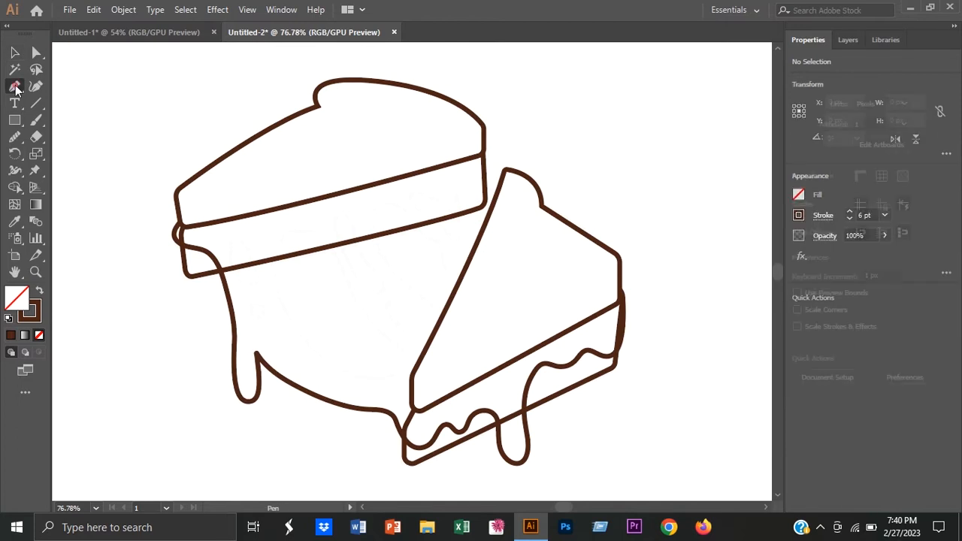
drag(348, 372, 290, 311)
drag(274, 277, 366, 249)
click(273, 276)
click(314, 234)
drag(356, 302, 332, 377)
click(357, 302)
click(399, 347)
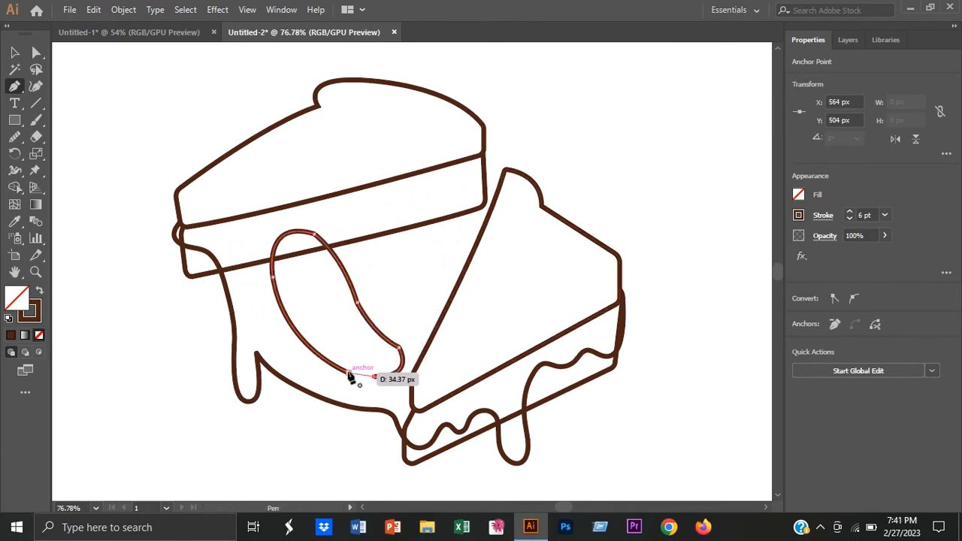
click(9, 52)
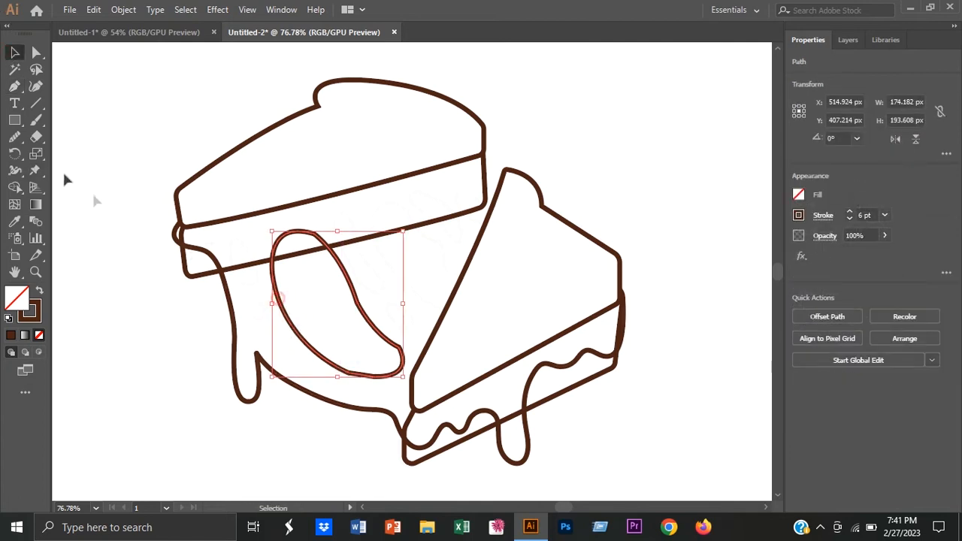
Step: Smooth the outline of the large cheese hole with the Smooth tool
click(14, 137)
mouse_move(350, 310)
mouse_down()
mouse_move(367, 346)
mouse_move(358, 370)
mouse_up()
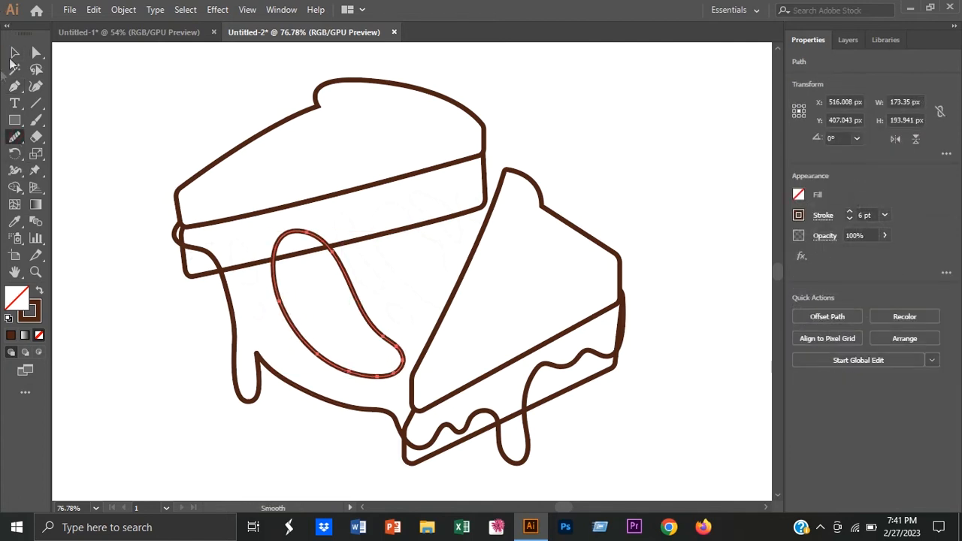
click(13, 54)
click(112, 201)
Step: Draw a narrow pointed hole left of the large cheese hole and a small oval hole below it with the Pen tool
click(14, 87)
click(249, 284)
drag(224, 273, 235, 239)
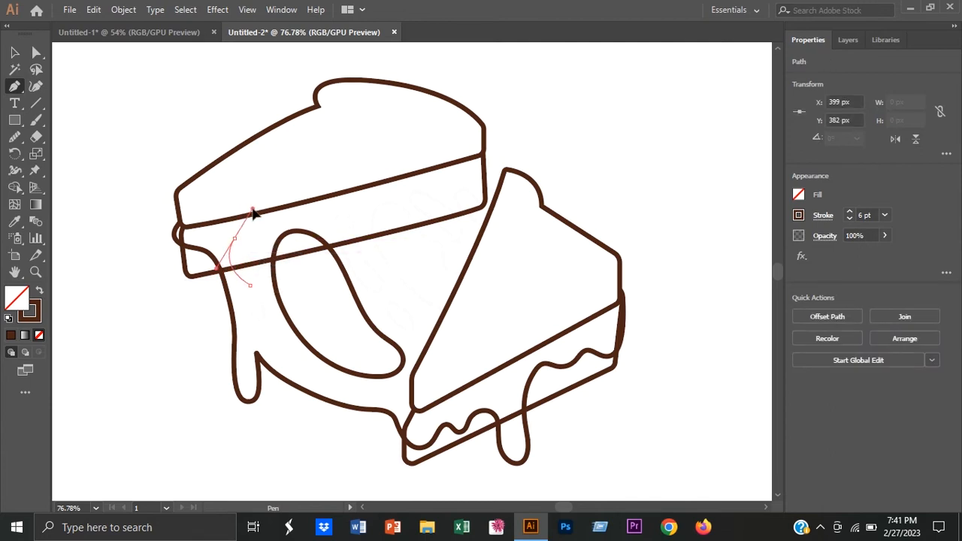
drag(246, 207, 246, 206)
click(234, 239)
mouse_move(255, 271)
mouse_down()
mouse_move(260, 304)
mouse_move(241, 284)
mouse_up()
click(256, 271)
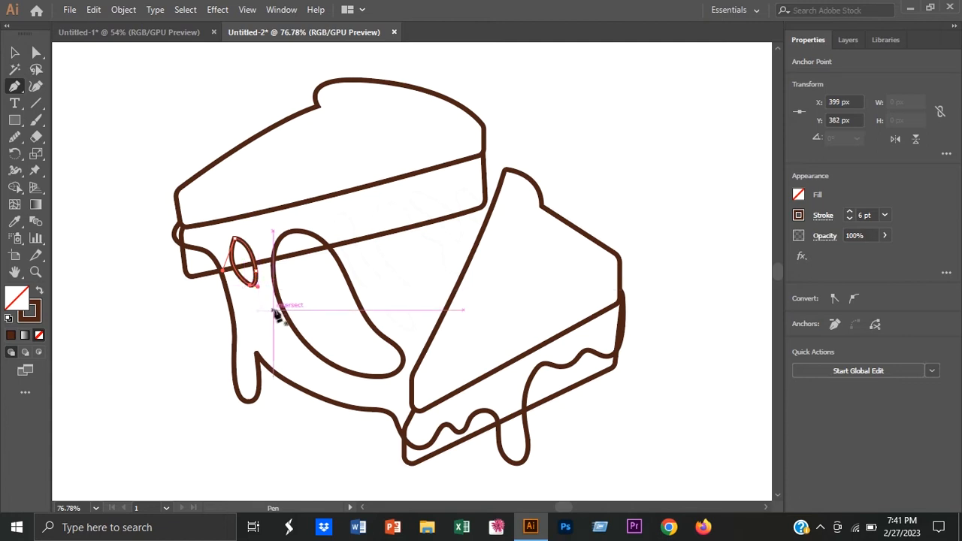
click(259, 318)
drag(258, 304, 263, 315)
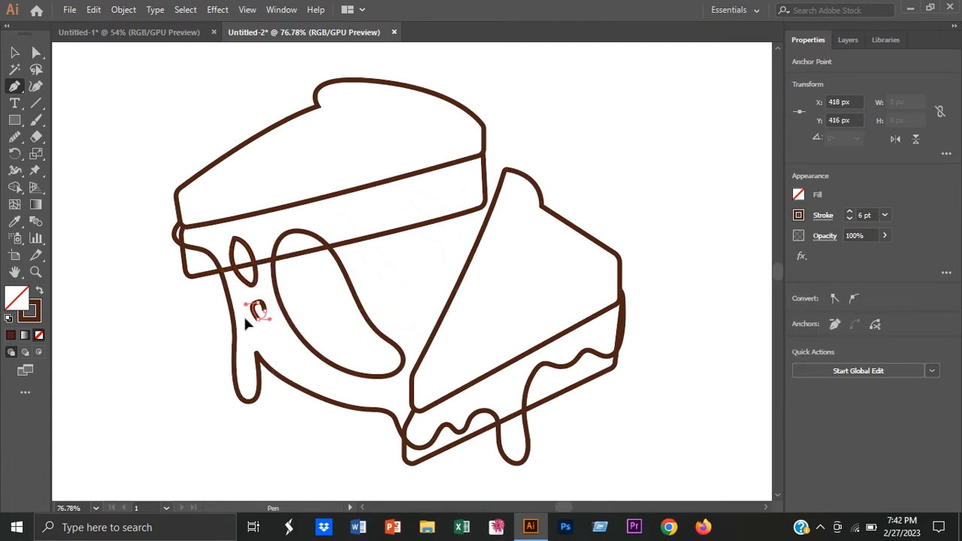
Step: Draw a long curved hole right of the large cheese hole and a small slanted oval hole below it
click(377, 290)
drag(347, 257, 329, 215)
click(347, 257)
drag(346, 215, 371, 221)
drag(360, 260, 389, 304)
click(383, 281)
click(399, 324)
click(411, 320)
Step: Draw an open, wavy cheese hole outline whose two ends run under the second slice's left edge
click(454, 310)
drag(378, 249, 523, 249)
click(399, 206)
Step: Draw a narrow slanted hole above the open one and a small open loop between it and the second slice
click(452, 239)
drag(414, 202, 382, 182)
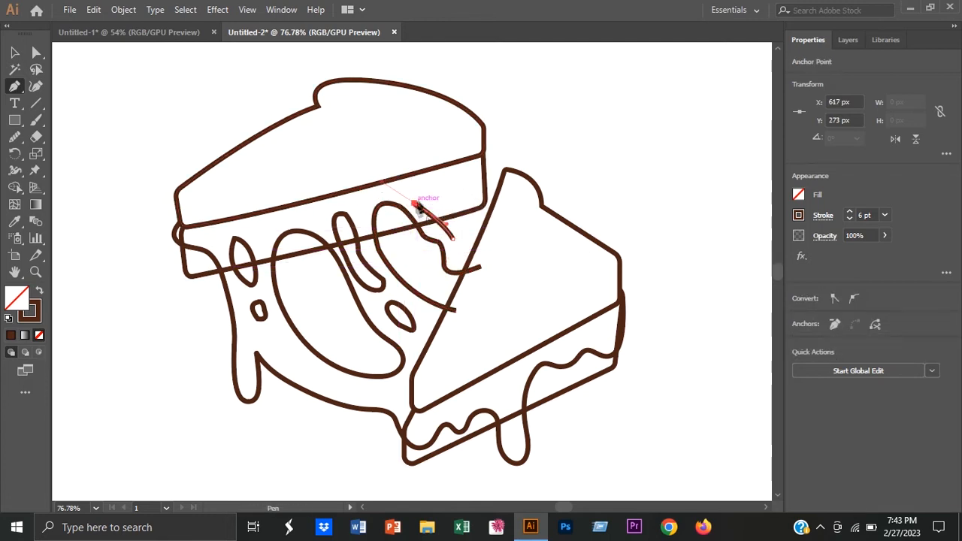
drag(461, 225, 474, 260)
key(ctrl+z)
drag(461, 225, 439, 229)
click(492, 226)
drag(457, 192, 519, 222)
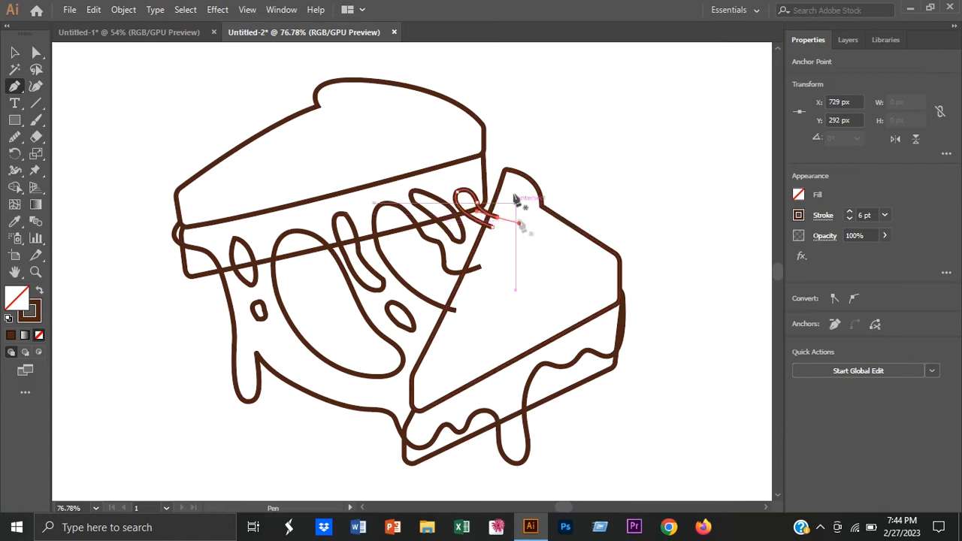
Step: Draw a short curved cheese edge from the first slice's right side down to the second slice and adjust its middle anchor
click(481, 144)
drag(481, 188, 483, 193)
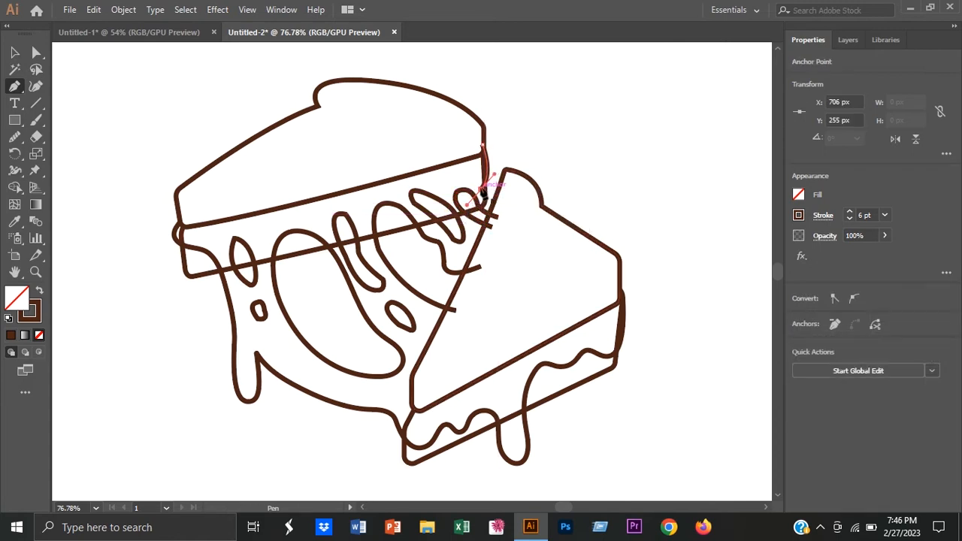
key(a)
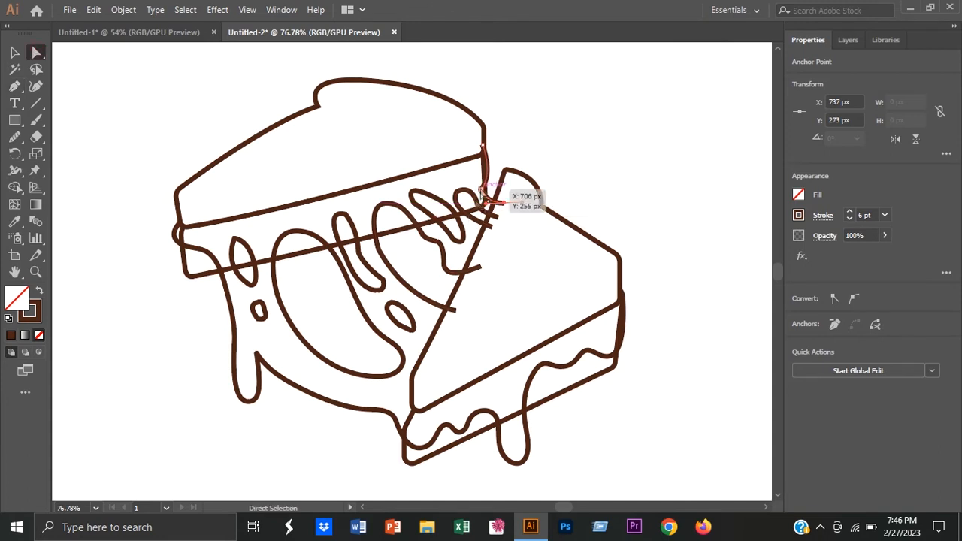
click(481, 190)
drag(489, 192, 495, 191)
click(11, 56)
click(81, 163)
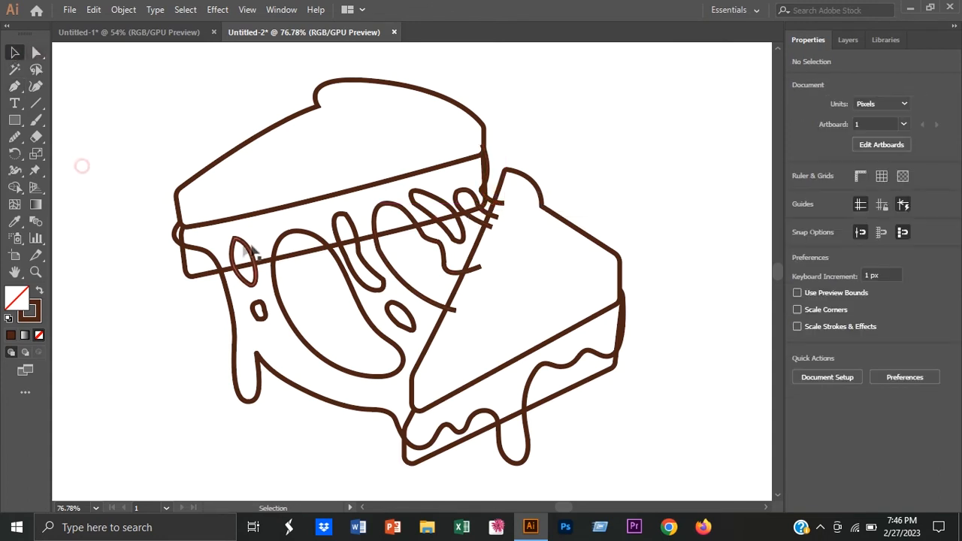
Step: Smooth the outlines of the tall oval hole near the first slice's left end and the small hole below it
click(232, 256)
click(14, 136)
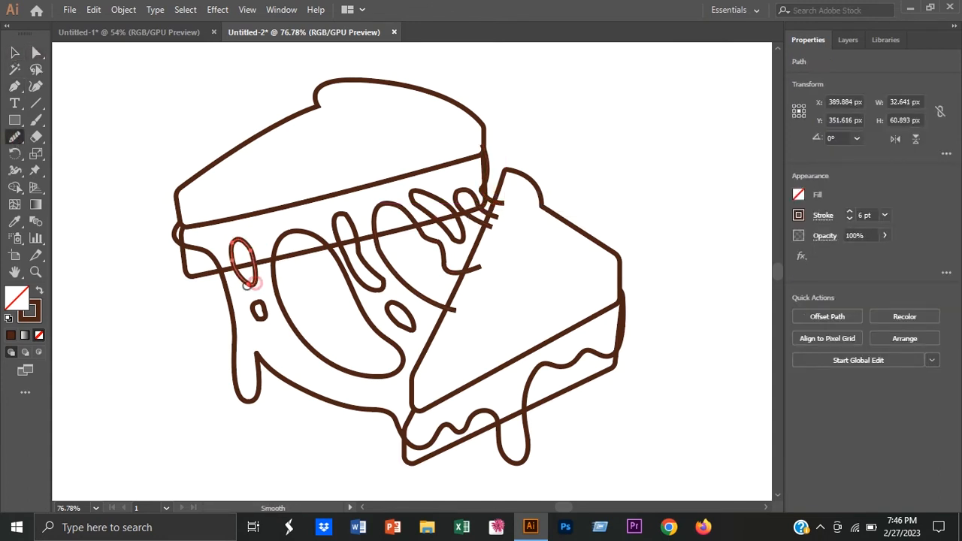
click(14, 54)
click(123, 314)
click(262, 318)
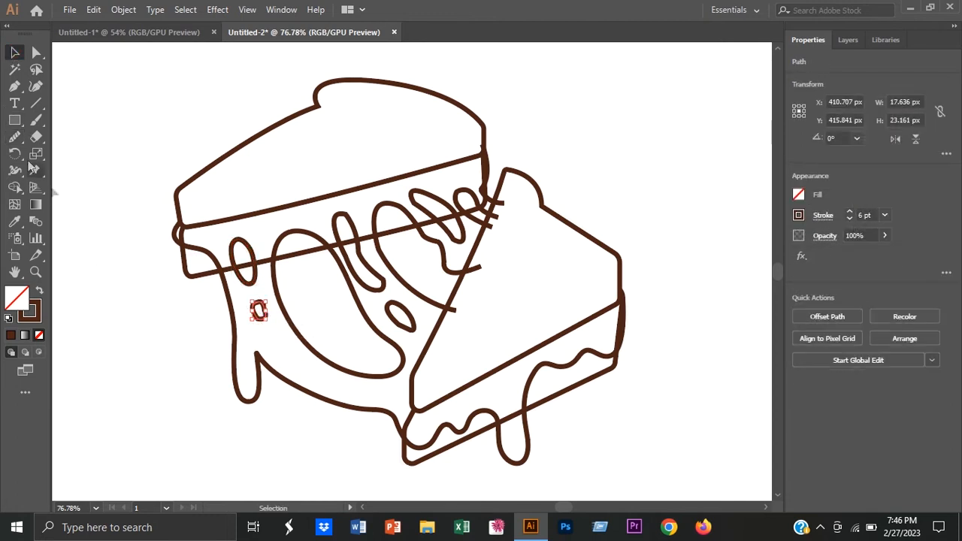
Step: Smooth the long curved hole beside the large cheese hole and the small slanted oval hole below it
click(335, 238)
mouse_move(353, 217)
mouse_down()
mouse_move(362, 281)
mouse_move(338, 227)
mouse_up()
click(15, 55)
click(140, 95)
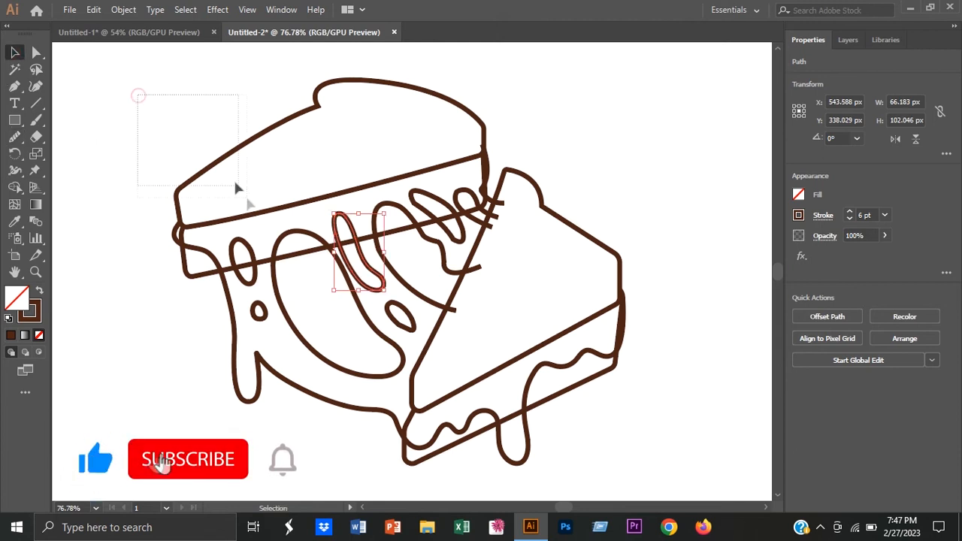
click(400, 317)
click(15, 137)
drag(398, 324, 405, 320)
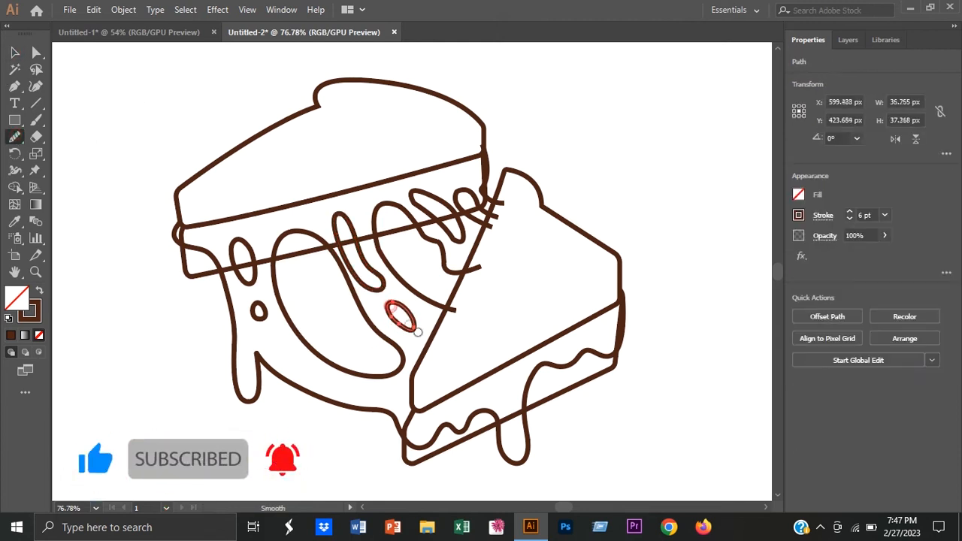
click(15, 52)
Step: Smooth the wavy open cheese hole and the narrow slanted hole above it
click(377, 259)
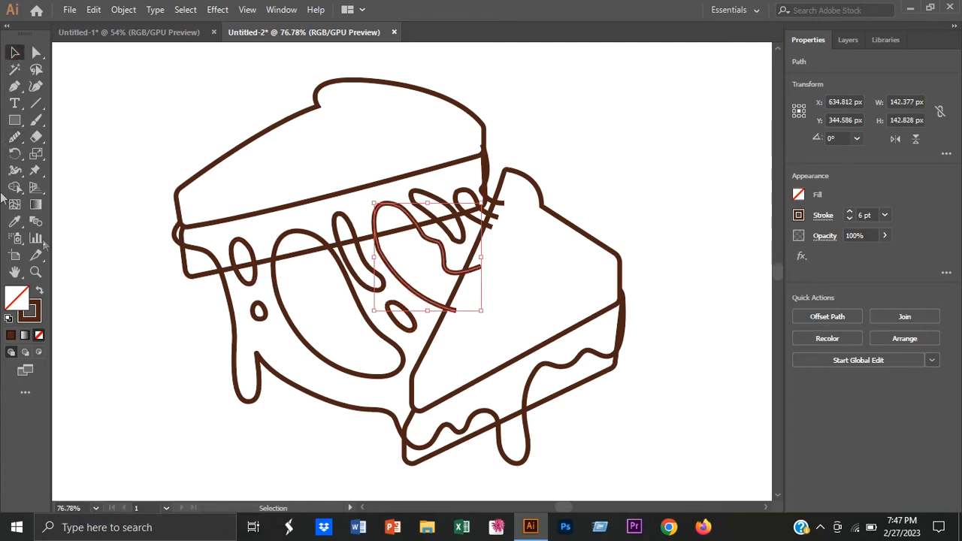
click(15, 138)
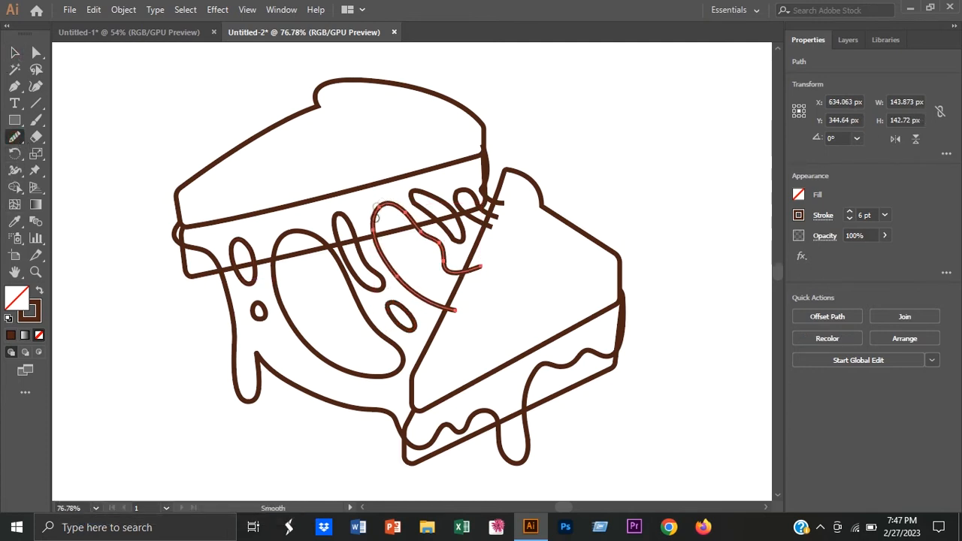
click(15, 52)
click(397, 237)
click(418, 197)
click(15, 139)
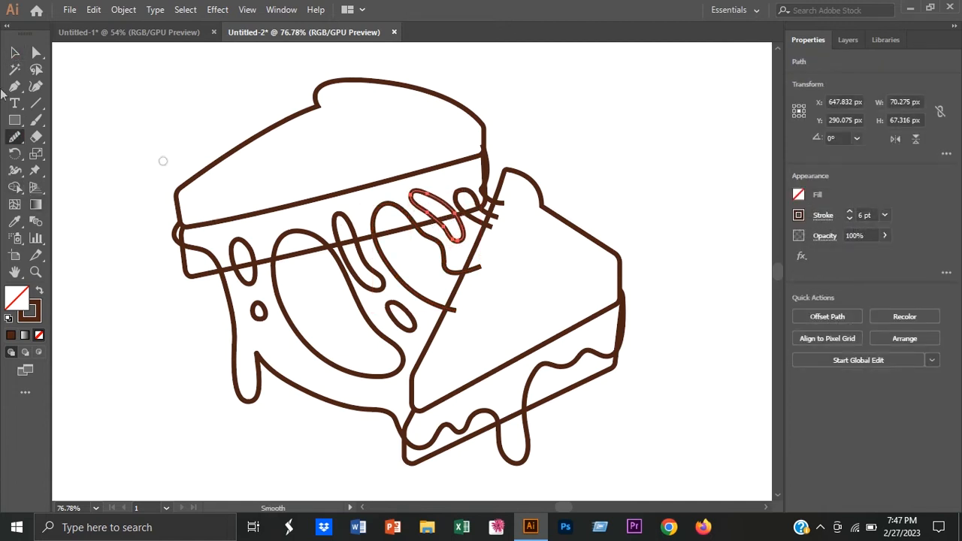
Step: Smooth the small open loop beside the second slice and the short cheese edge between the two slices
click(15, 53)
click(108, 73)
click(466, 193)
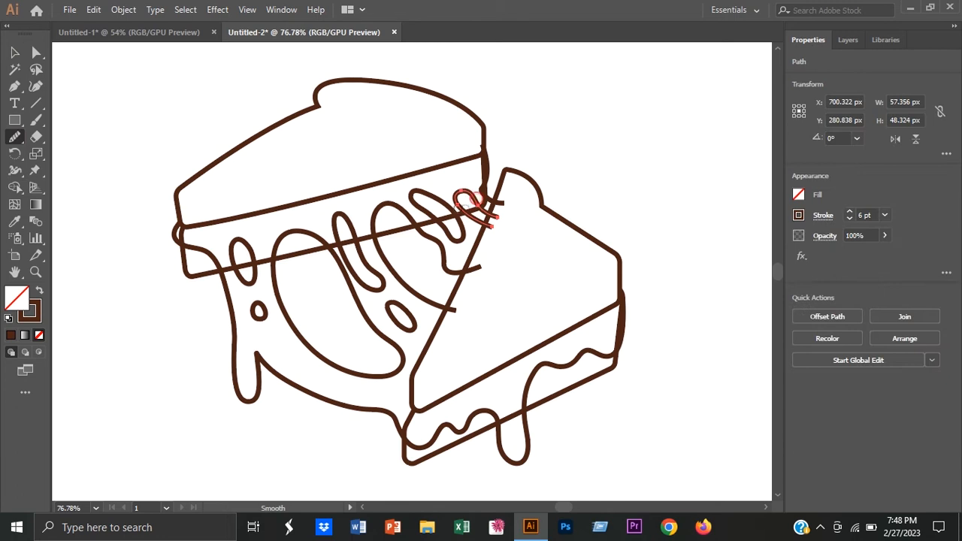
click(15, 53)
click(109, 79)
click(487, 167)
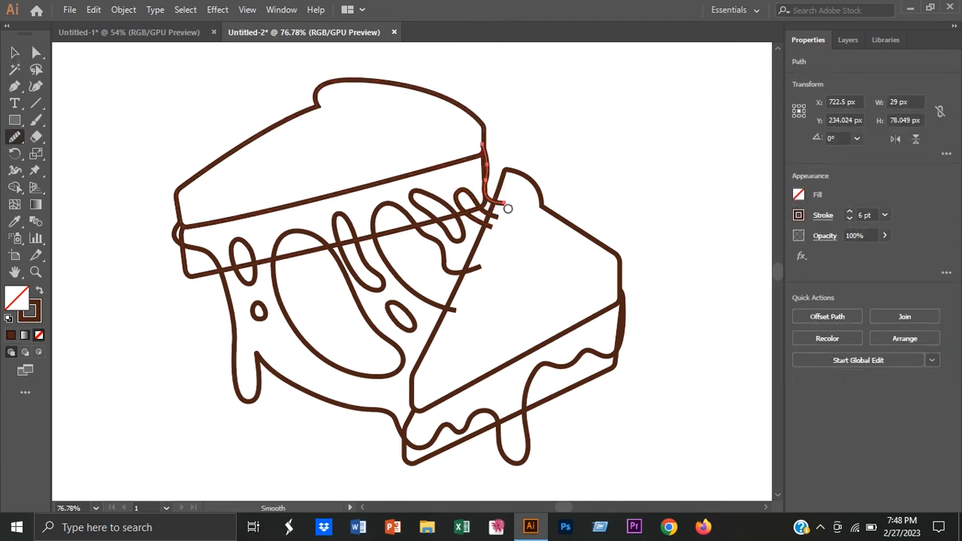
click(15, 53)
click(193, 157)
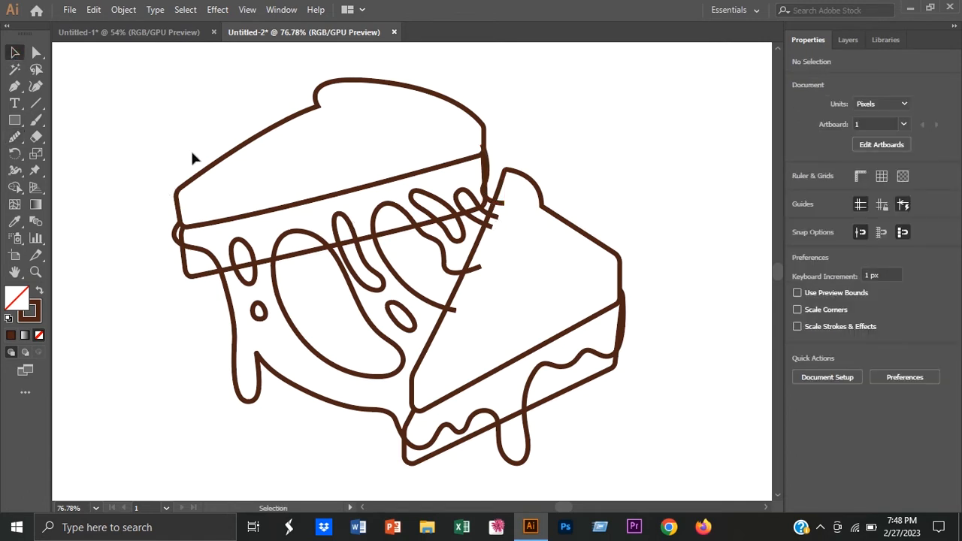
Step: Erase the overlapping line segments across the second slice and the melted cheese with the Shape Builder, keeping the bread lines inside the holes
click(17, 187)
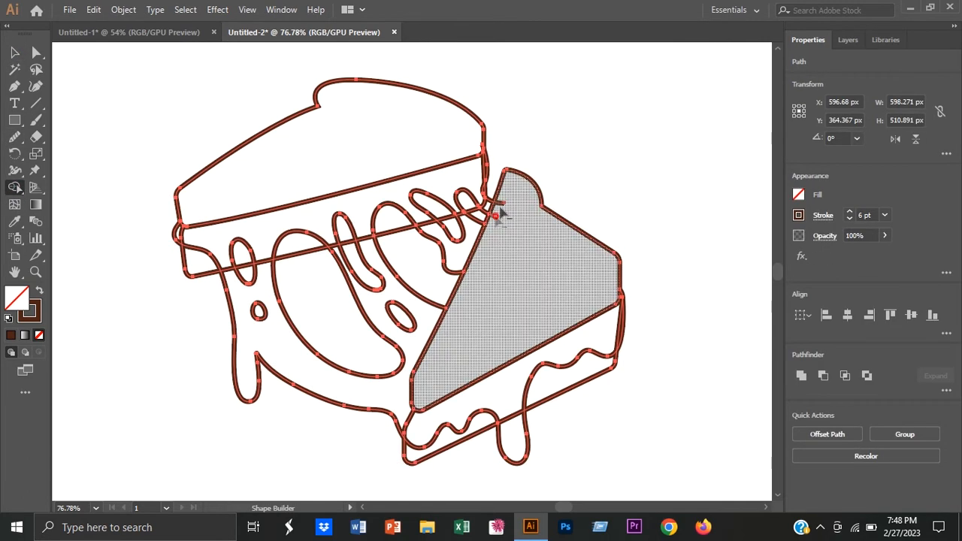
mouse_move(448, 412)
mouse_down()
mouse_move(510, 421)
mouse_move(471, 405)
mouse_move(402, 417)
mouse_up()
alt+click(228, 269)
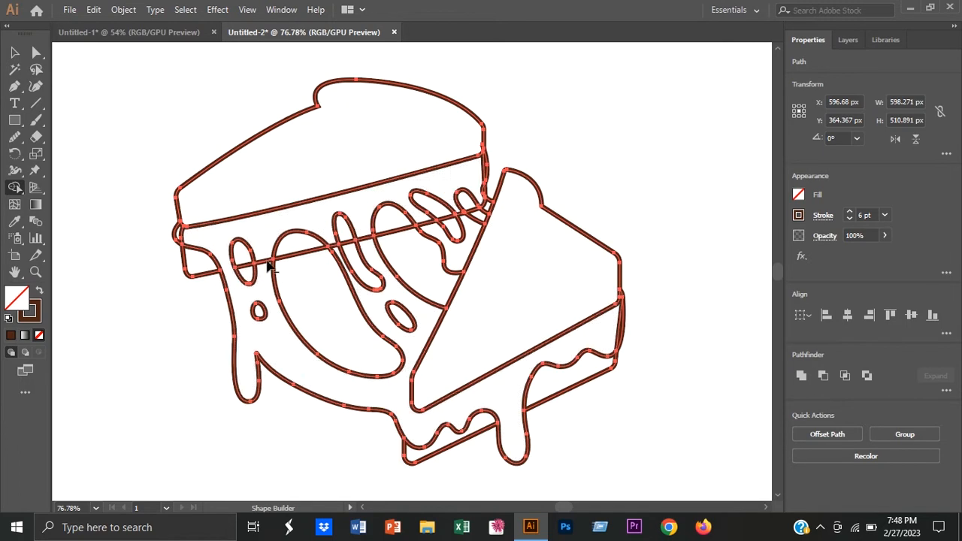
alt+click(265, 263)
alt+click(183, 234)
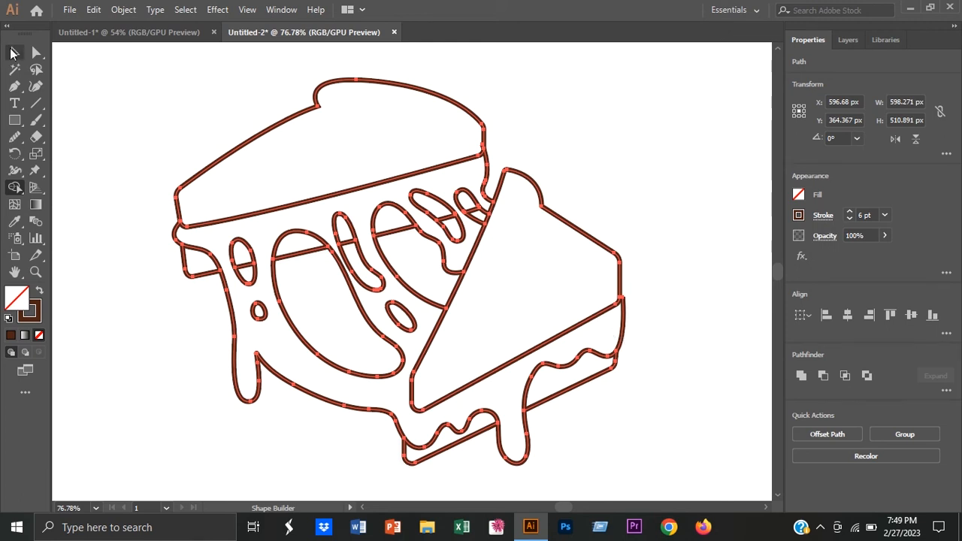
Step: Move the end anchor of the dripping cheese outline onto the second slice's right edge
click(13, 51)
click(672, 281)
click(625, 320)
key(a)
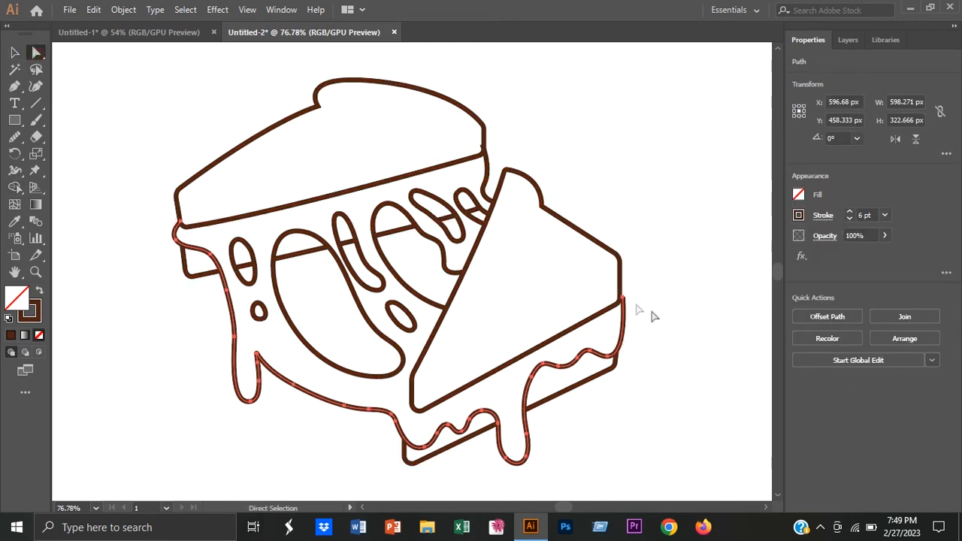
drag(642, 304, 752, 393)
click(577, 300)
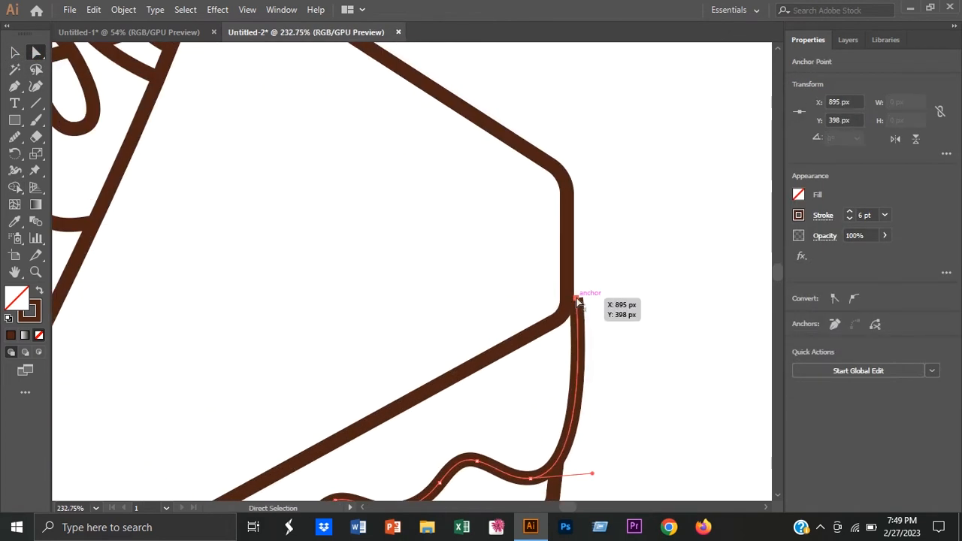
drag(577, 300, 568, 295)
click(14, 52)
click(662, 275)
Step: Remove the cheese edge's overhanging end inside the first slice's lower right corner with the Shape Builder
drag(662, 278, 414, 333)
drag(530, 301, 536, 310)
drag(562, 302, 533, 302)
drag(553, 306, 522, 297)
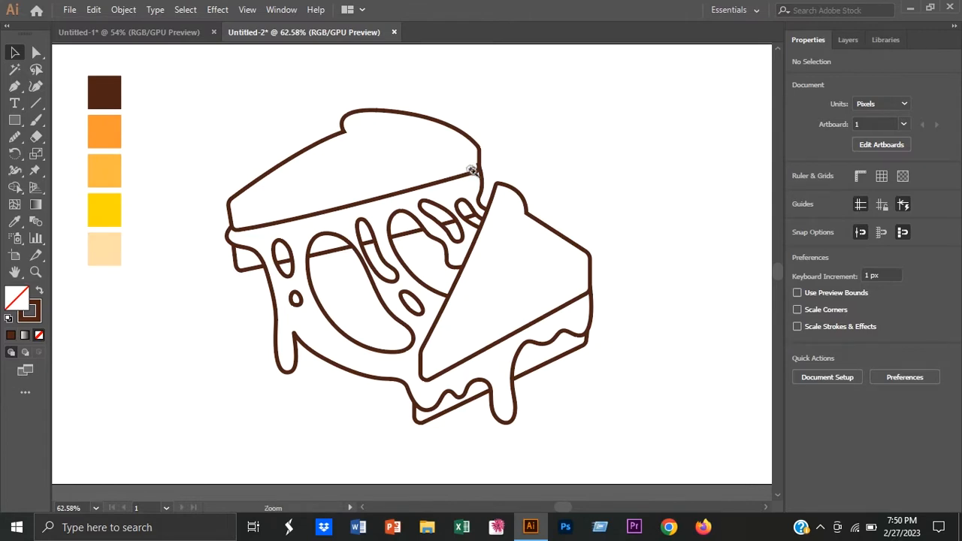
drag(469, 169, 659, 231)
drag(515, 210, 483, 228)
click(15, 188)
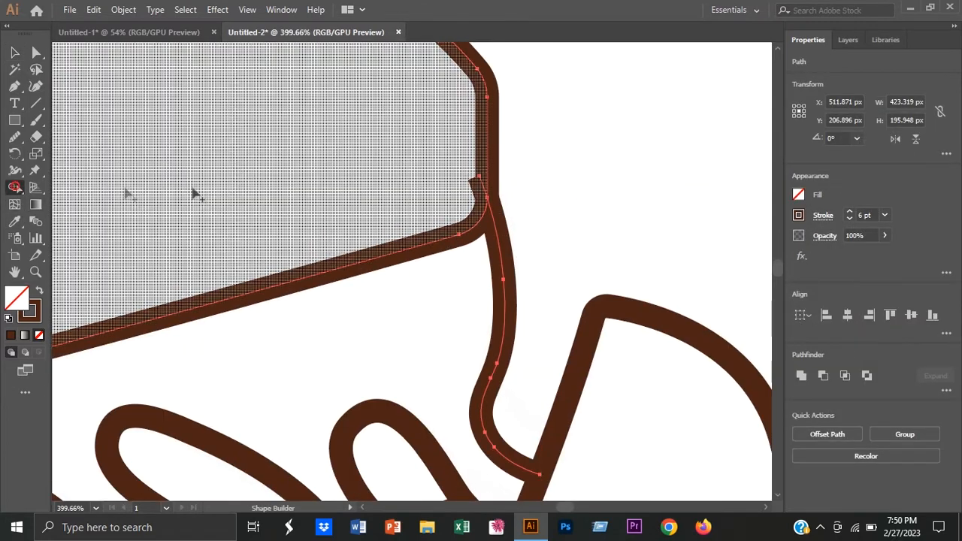
alt+click(483, 187)
click(15, 52)
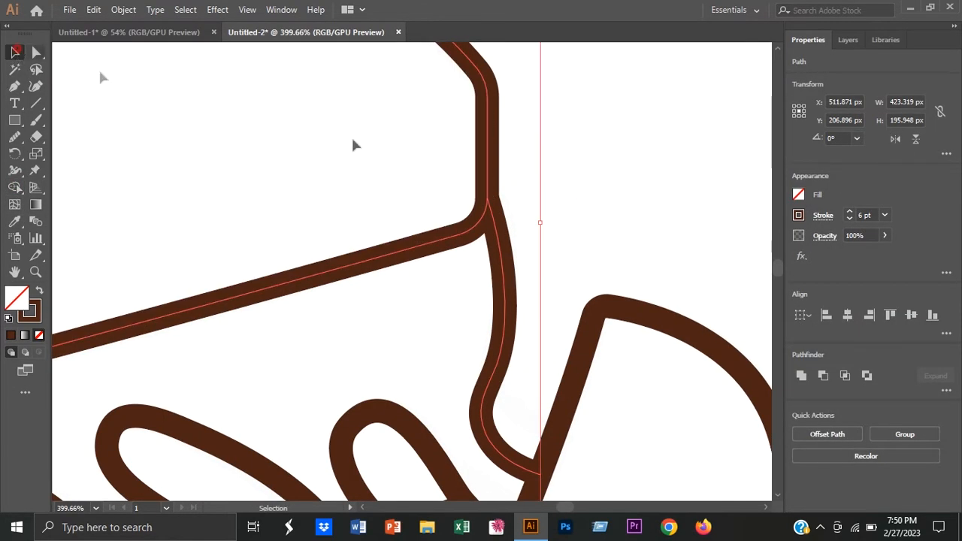
click(603, 170)
Step: Sample the light orange swatch as the fill and add a layer named "color" beneath the locked outline layer
drag(648, 434, 399, 324)
drag(576, 447, 509, 198)
drag(638, 286, 549, 297)
mouse_move(590, 294)
mouse_down()
mouse_move(496, 290)
mouse_move(519, 290)
mouse_up()
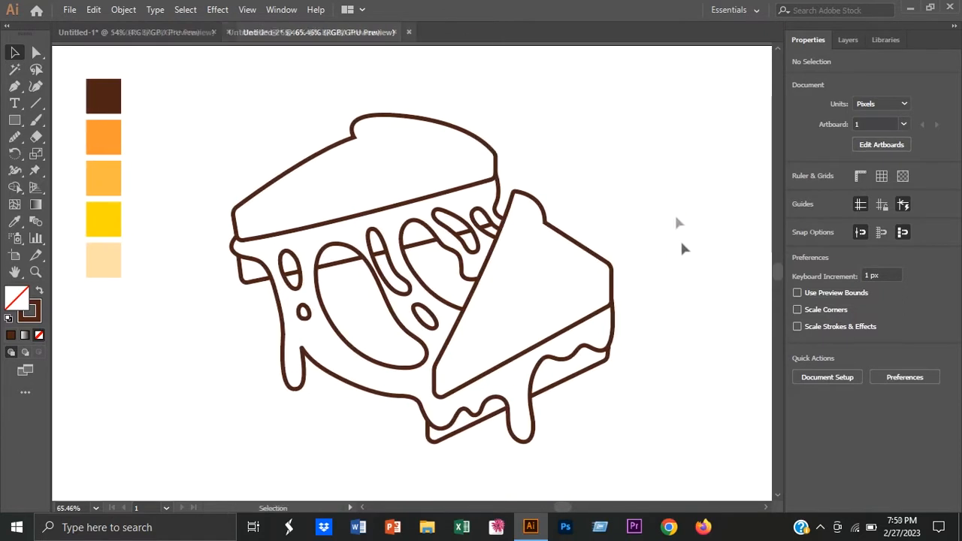
click(14, 225)
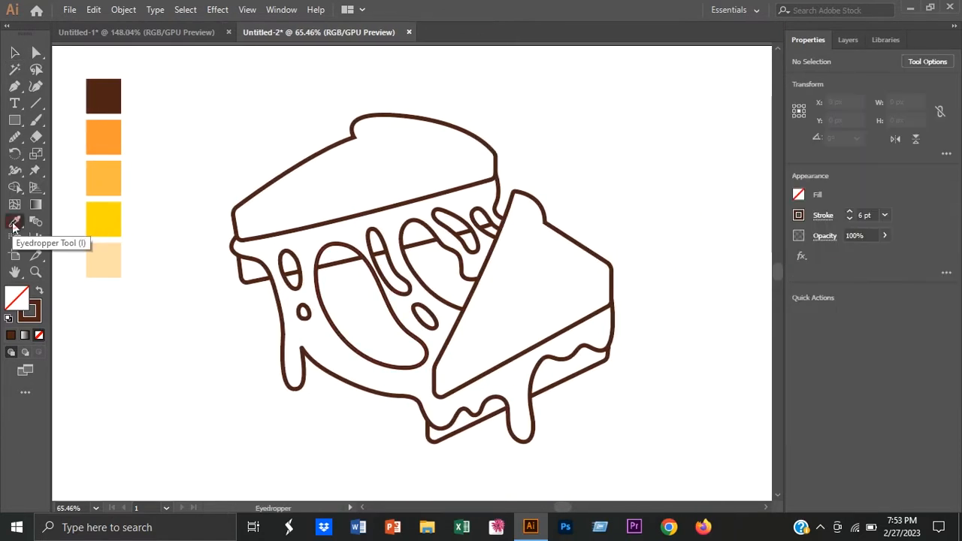
click(108, 134)
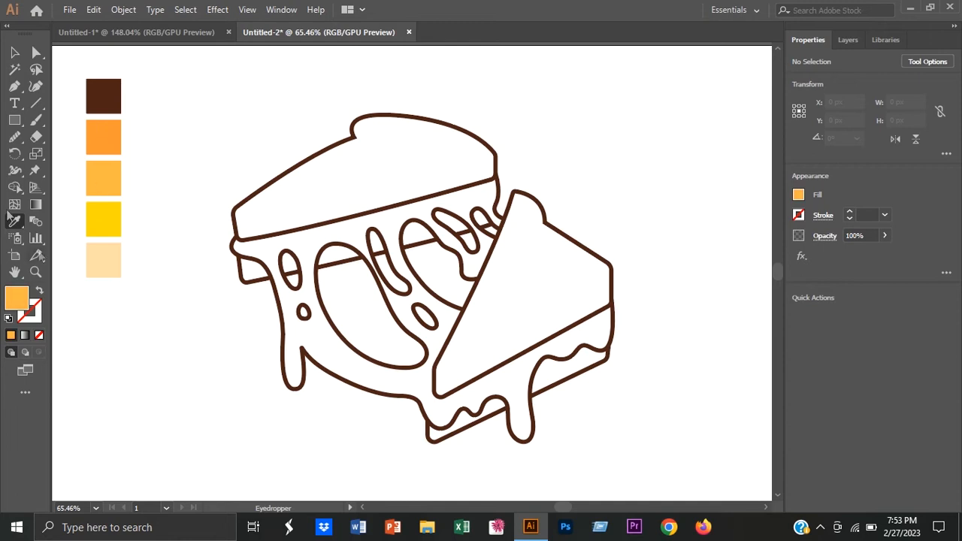
click(848, 40)
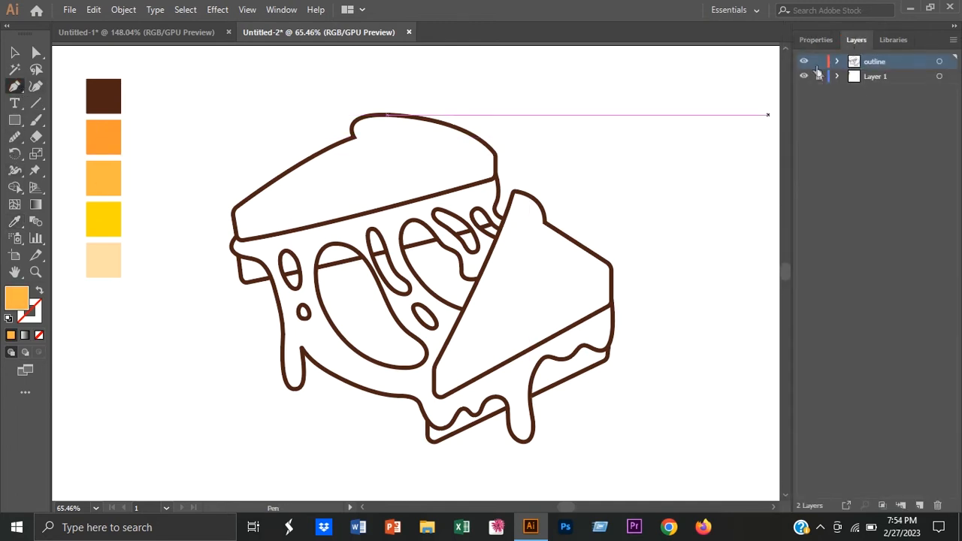
drag(875, 60, 875, 83)
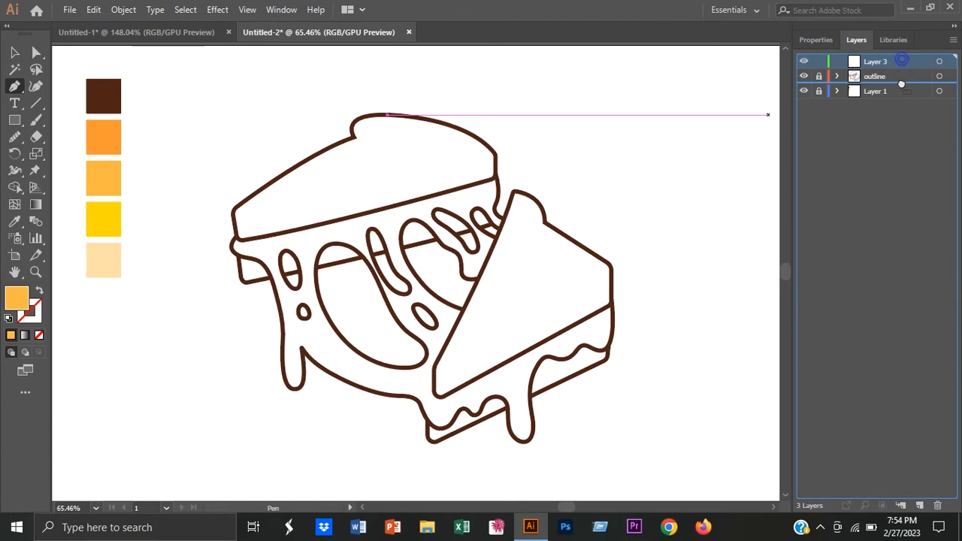
double_click(876, 75)
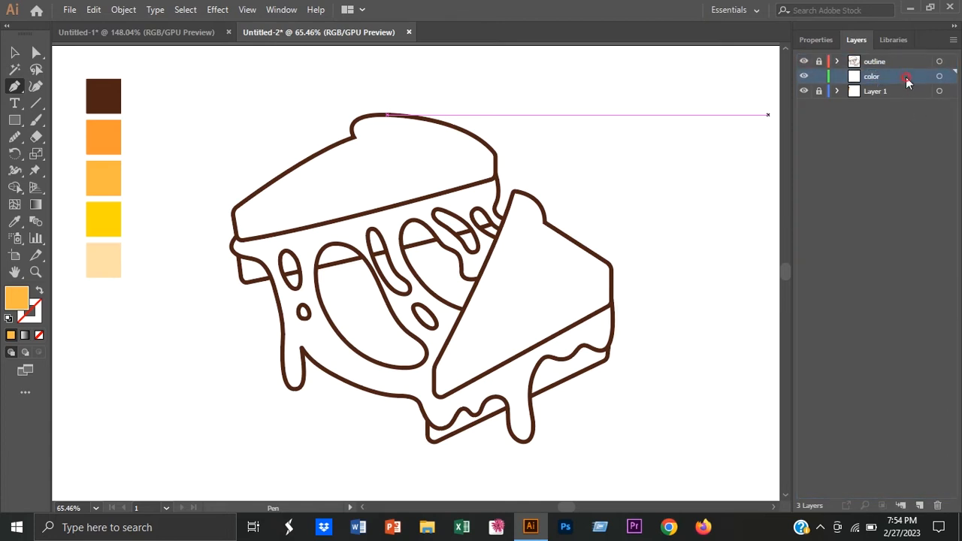
click(824, 40)
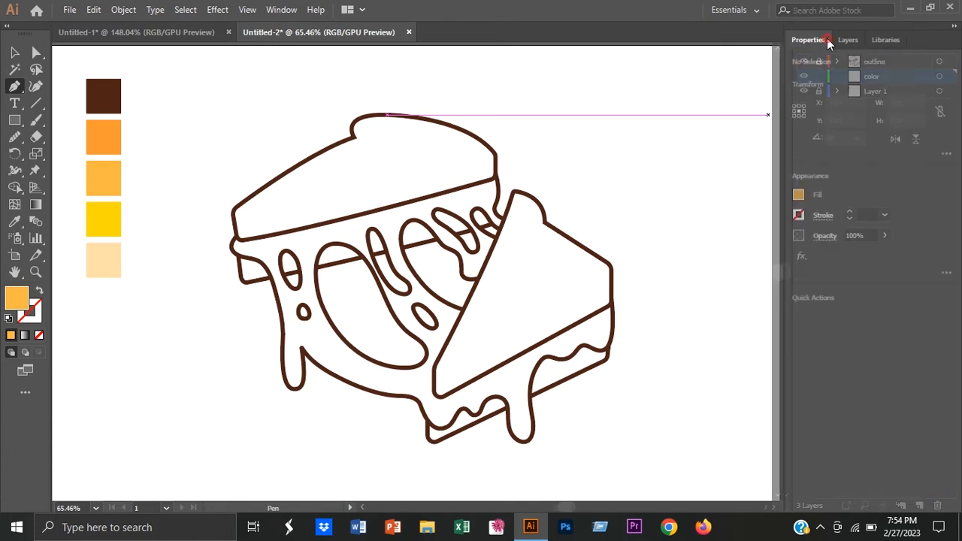
Step: Draw a closed light orange shape with the Pen tool that follows the outline of the first slice's upper bread piece
click(353, 135)
drag(374, 114, 406, 113)
drag(495, 154, 535, 197)
click(495, 154)
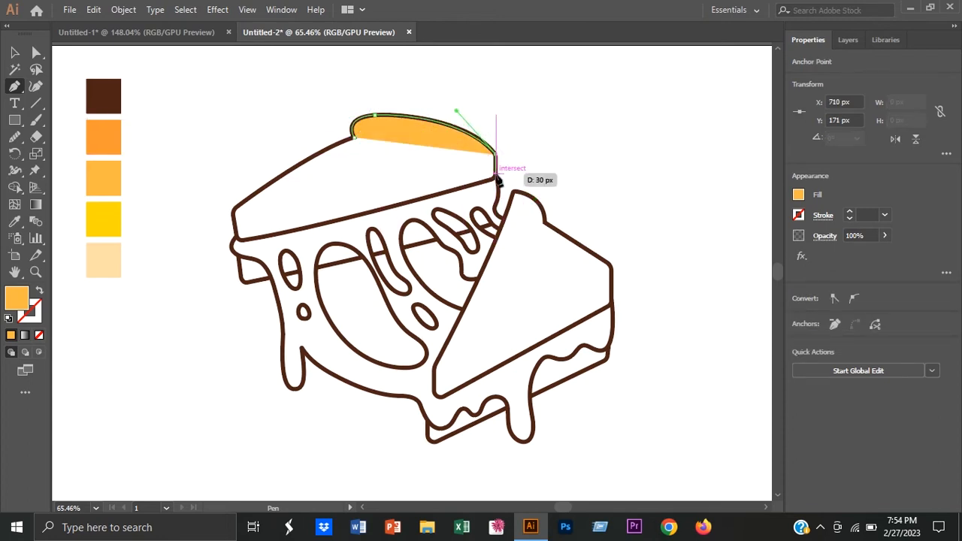
click(495, 177)
click(475, 183)
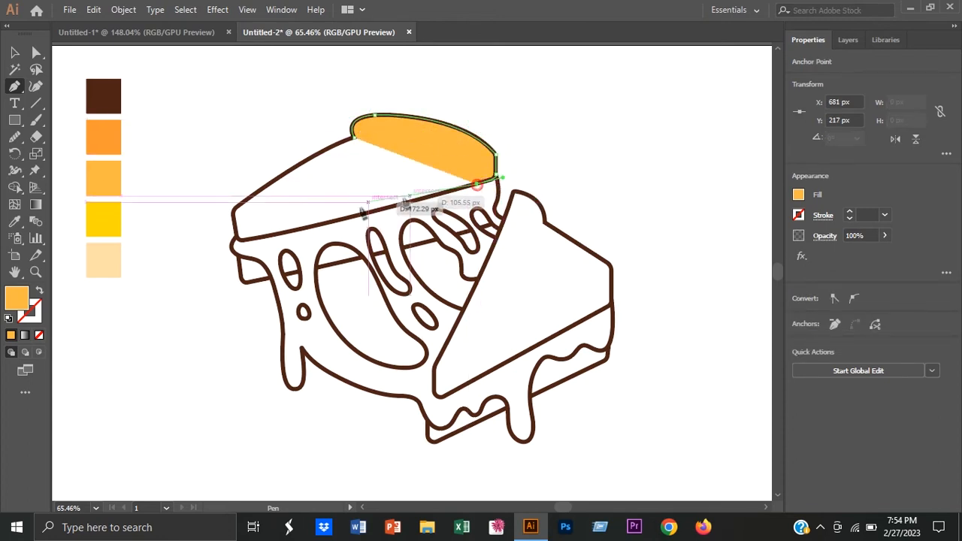
drag(248, 245, 187, 251)
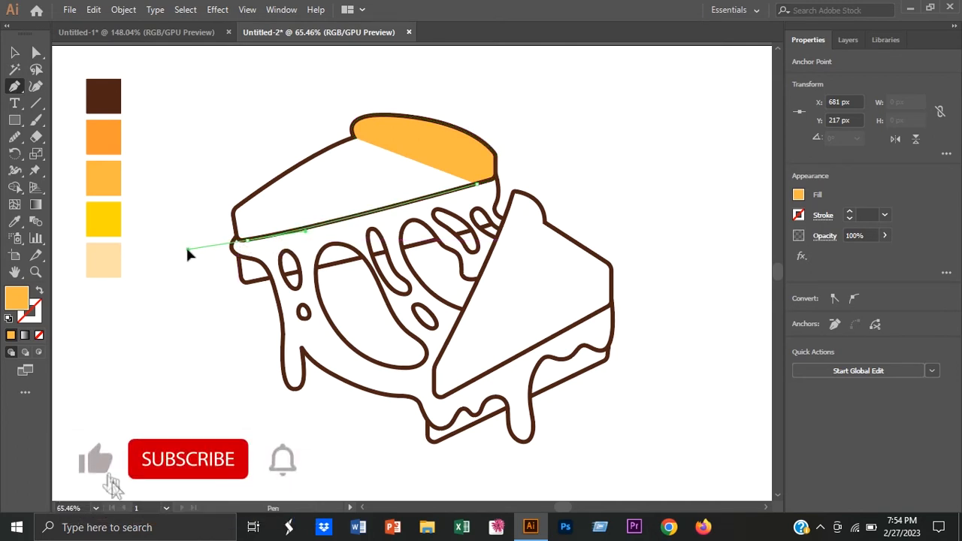
drag(187, 250, 188, 249)
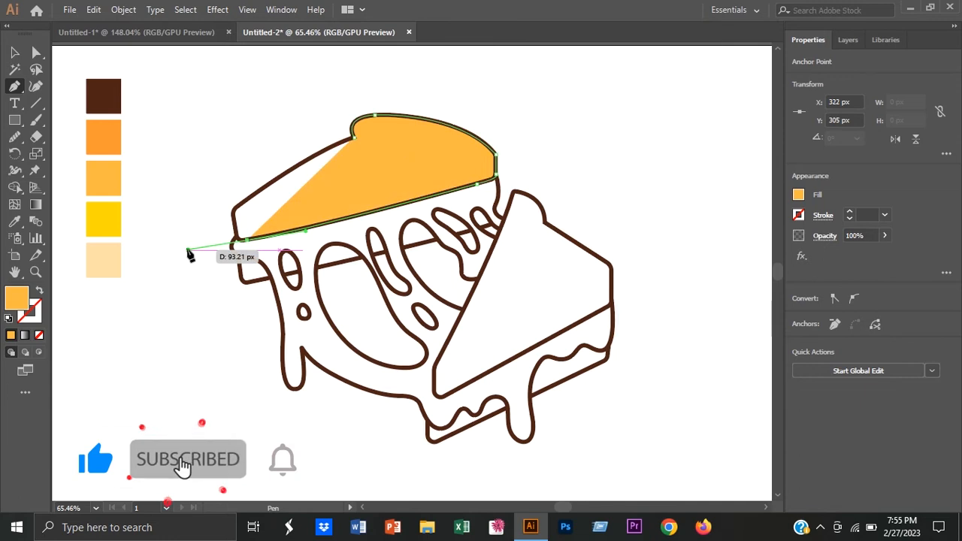
click(247, 241)
drag(234, 221, 262, 193)
click(233, 221)
click(242, 202)
drag(354, 137, 372, 137)
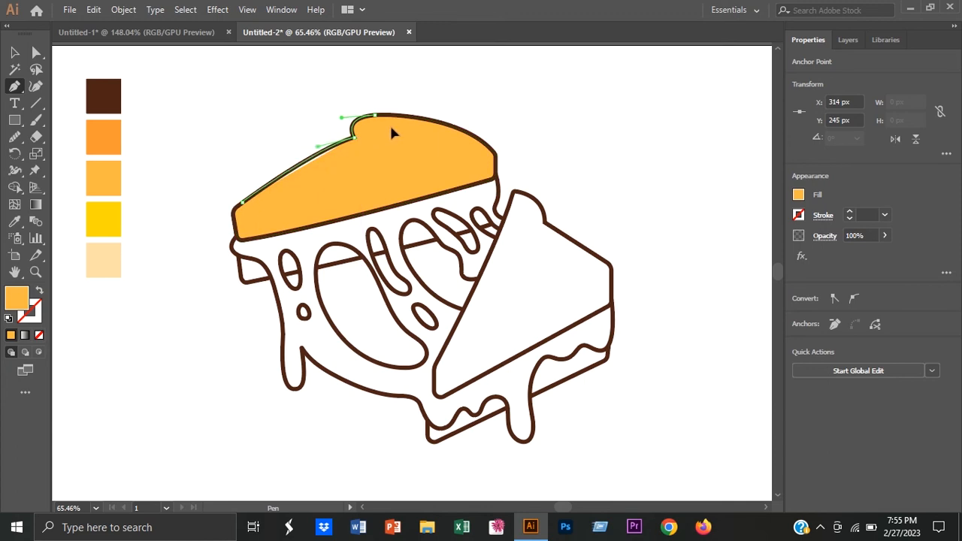
click(16, 52)
click(187, 135)
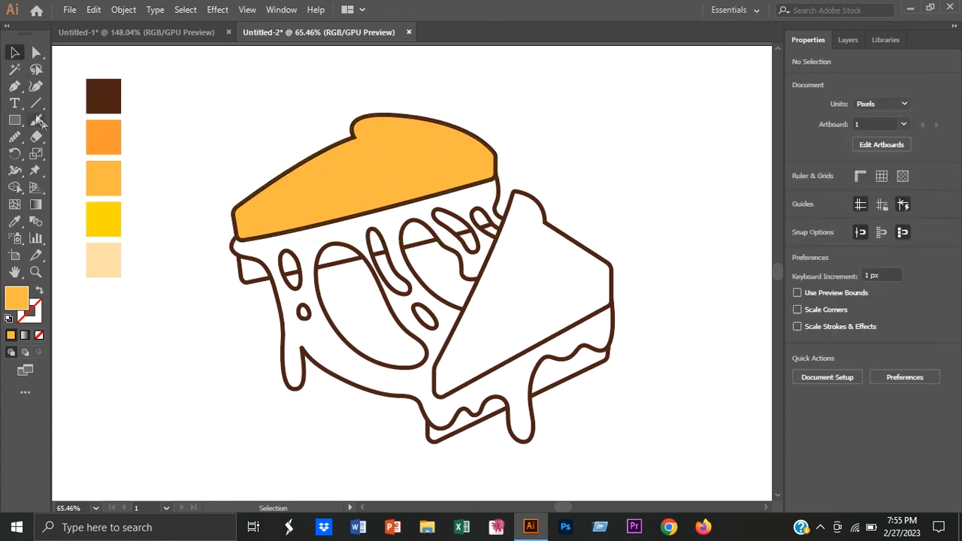
Step: Draw a closed light orange shape with the Pen tool that covers the first slice's lower bread piece and reaches up to the upper bread's edge
click(15, 87)
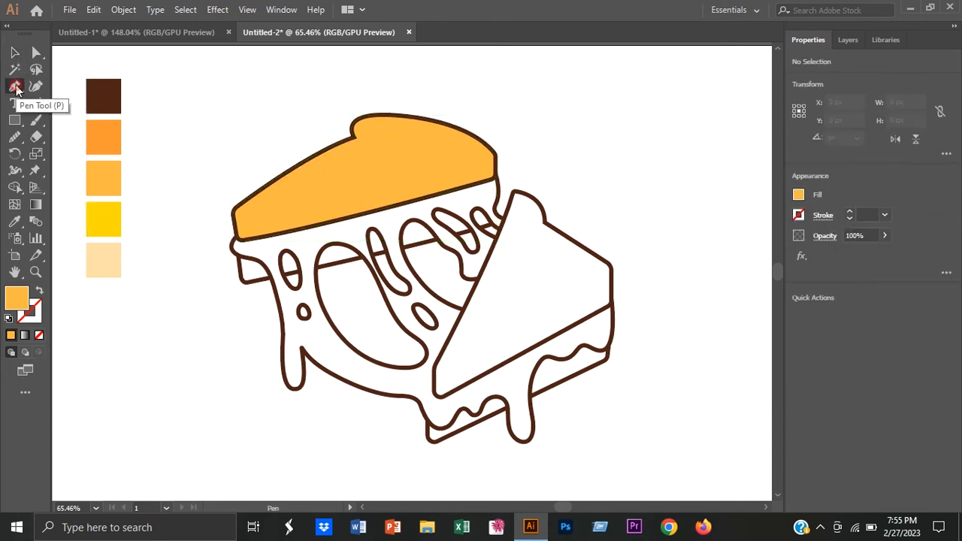
click(236, 239)
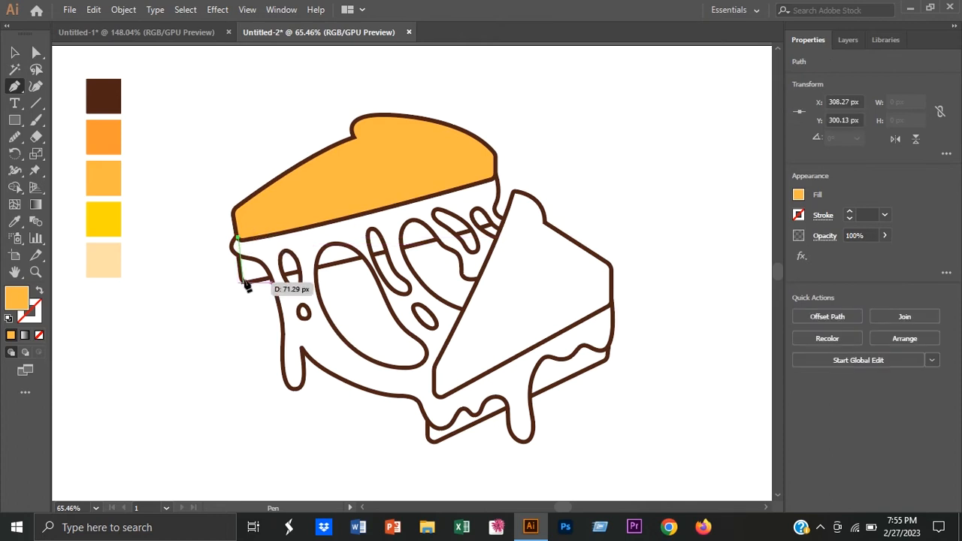
scroll(247, 285, up, 3)
drag(259, 297, 258, 300)
click(245, 286)
click(388, 254)
drag(389, 255, 301, 331)
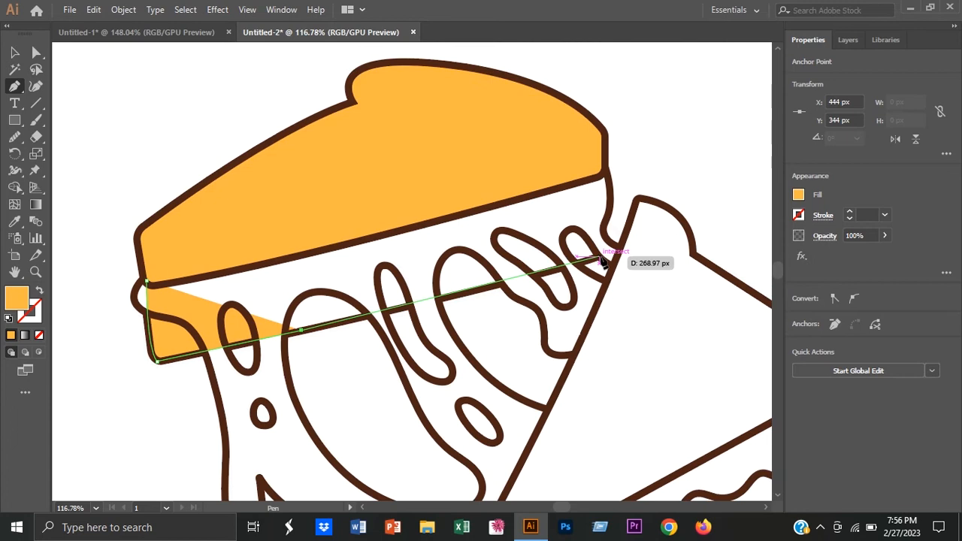
click(599, 258)
click(604, 174)
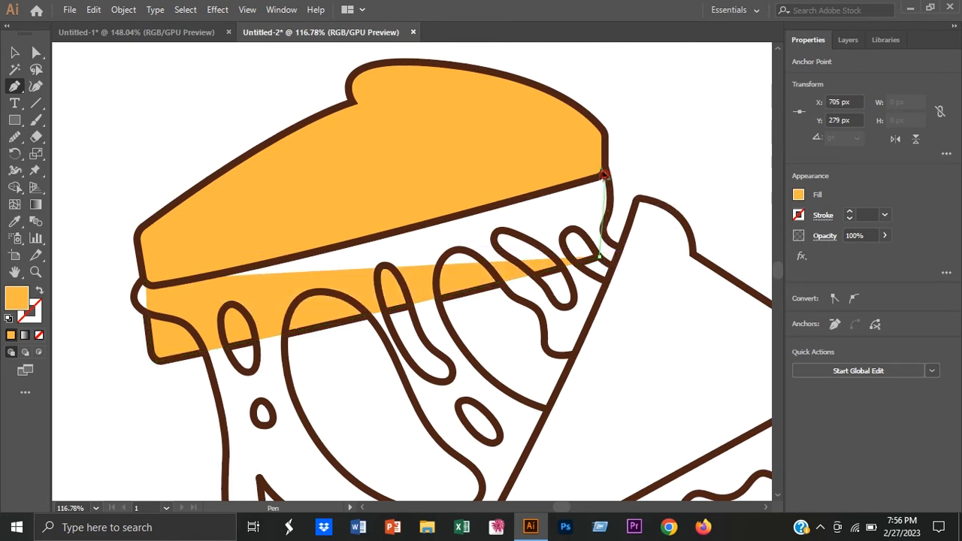
drag(599, 164, 618, 200)
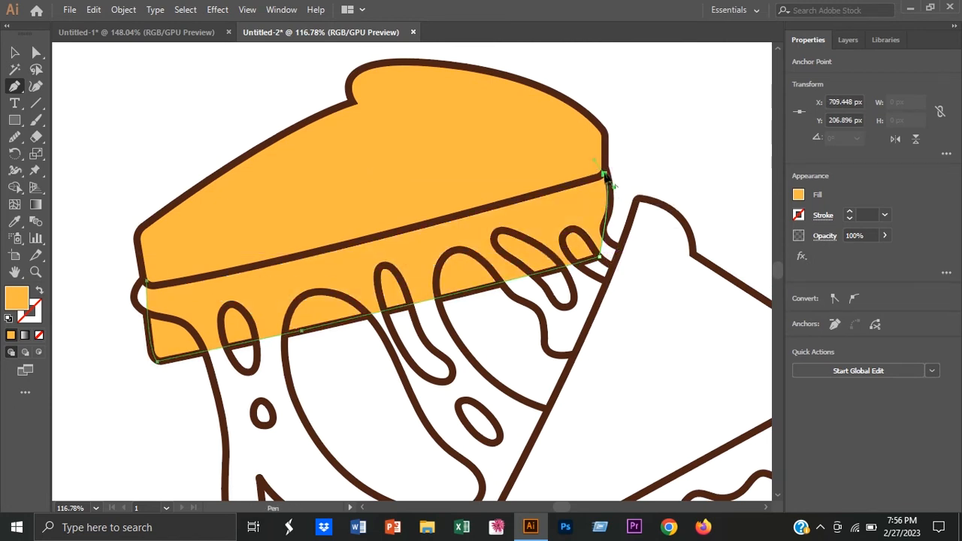
click(389, 234)
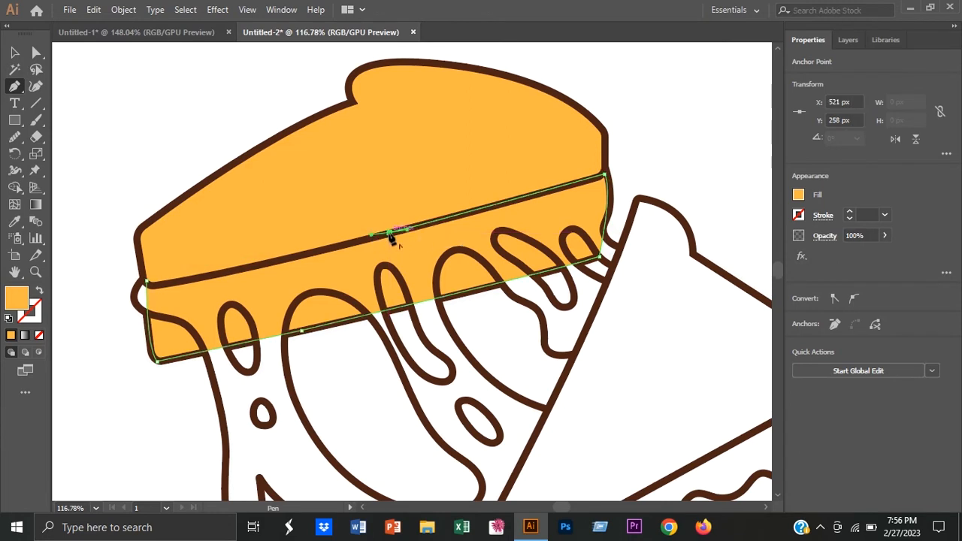
scroll(201, 305, down, 3)
drag(201, 305, 279, 264)
key(v)
click(157, 245)
Step: Draw a closed light orange shape with the Pen tool that follows the outline of the second slice's upper bread piece
scroll(602, 422, down, 3)
drag(602, 422, 434, 363)
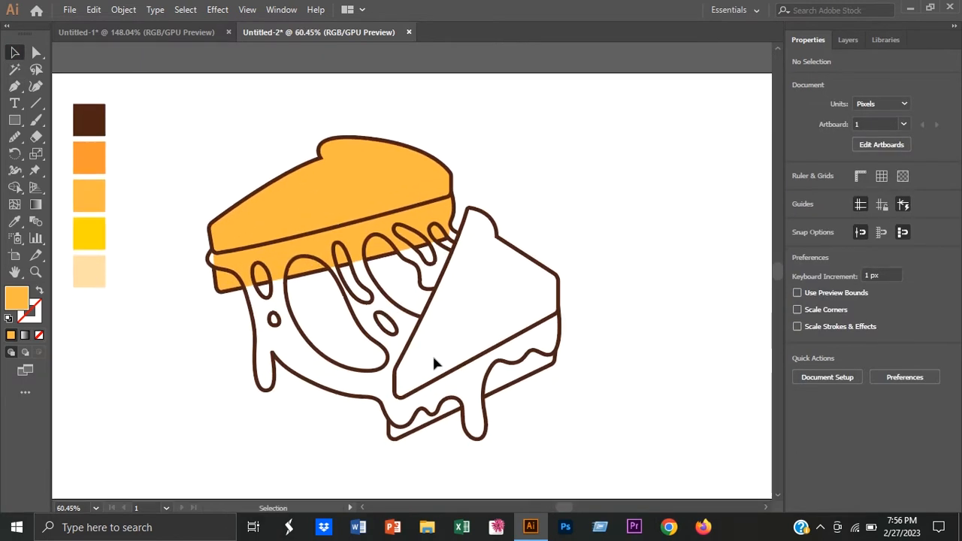
click(15, 85)
click(408, 400)
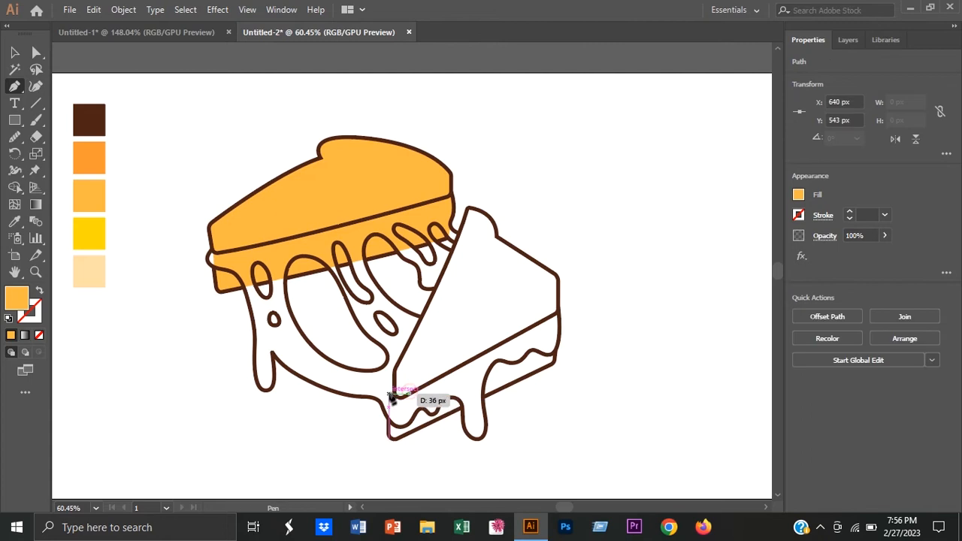
click(394, 390)
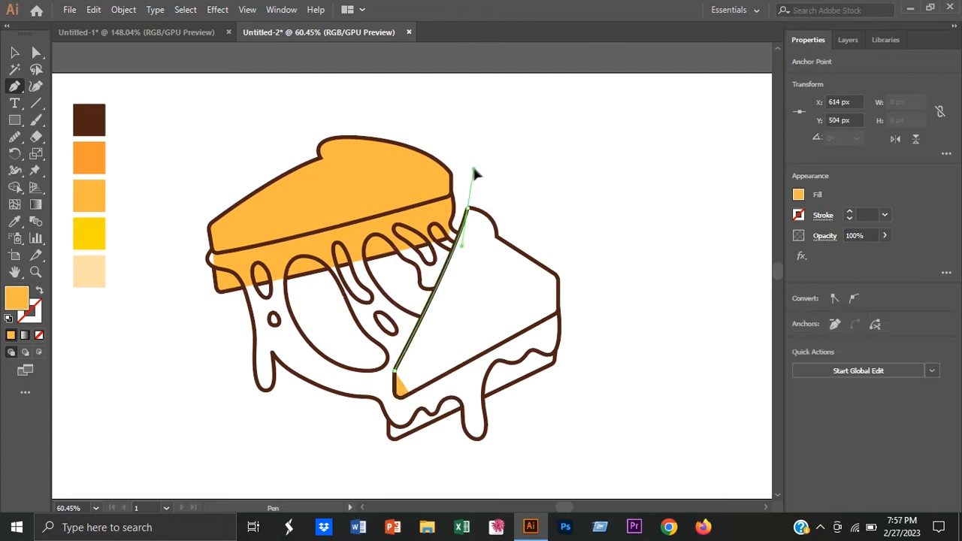
click(468, 209)
mouse_move(496, 238)
mouse_down()
mouse_move(505, 263)
mouse_move(502, 255)
mouse_up()
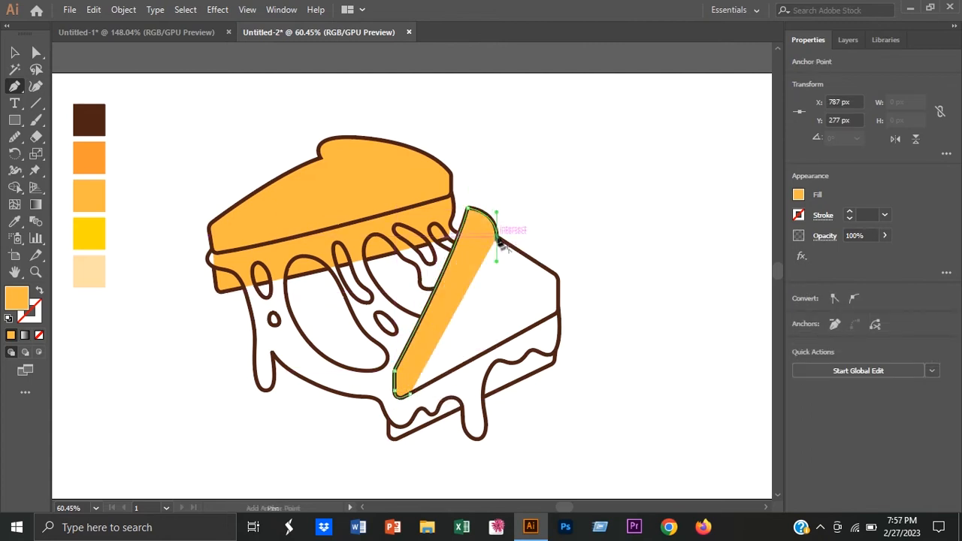
click(557, 278)
click(557, 311)
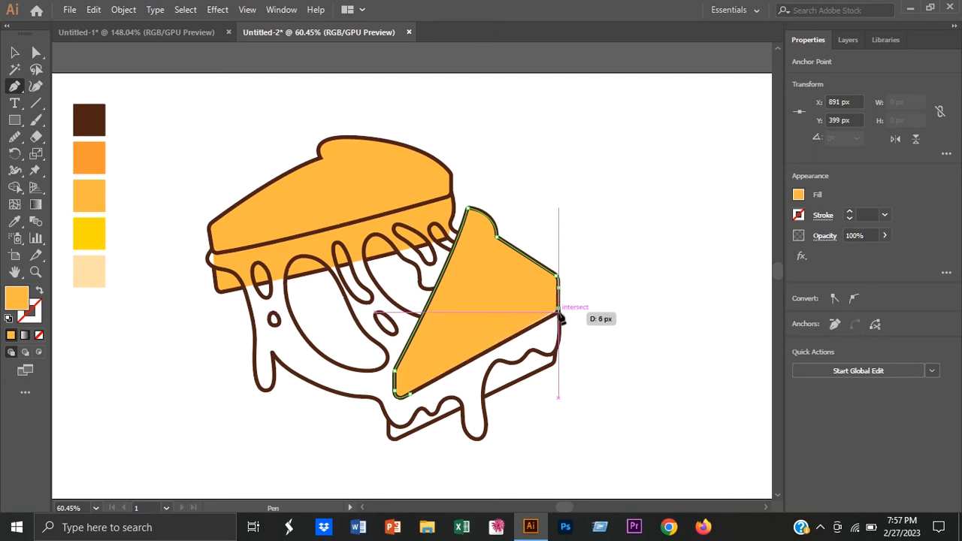
key(ctrl+z)
click(559, 311)
click(410, 394)
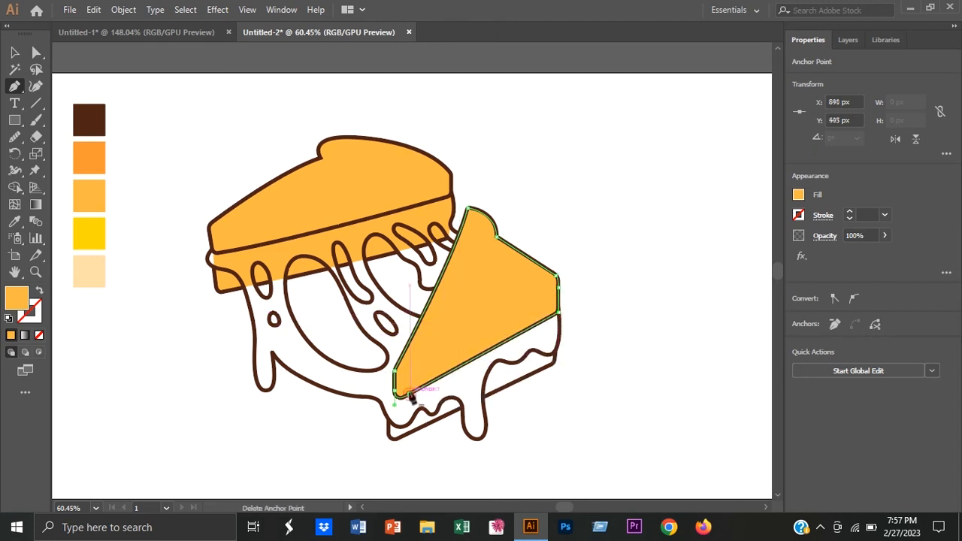
click(12, 52)
click(141, 335)
Step: Draw a closed light orange shape with the Pen tool that covers the second slice's lower bread piece beneath the upper one
click(14, 87)
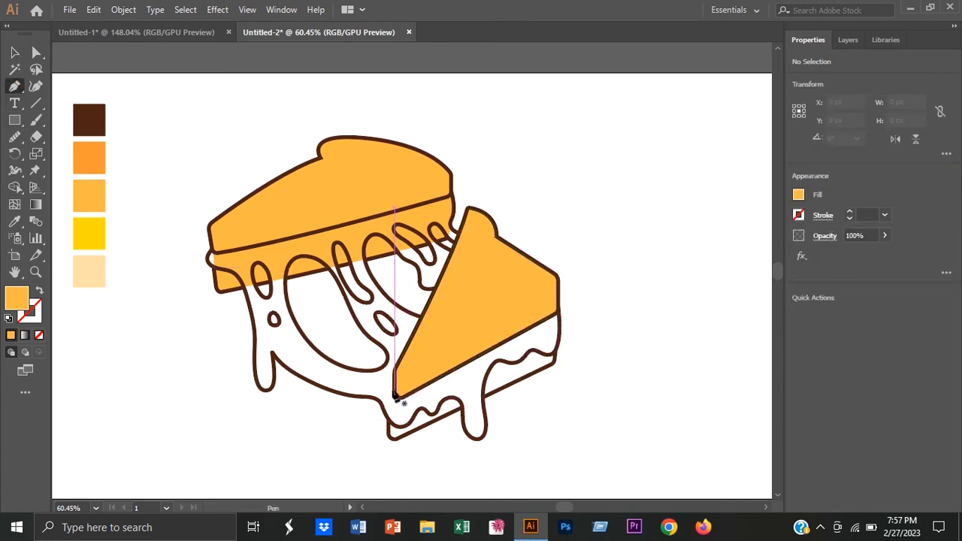
click(394, 392)
click(383, 442)
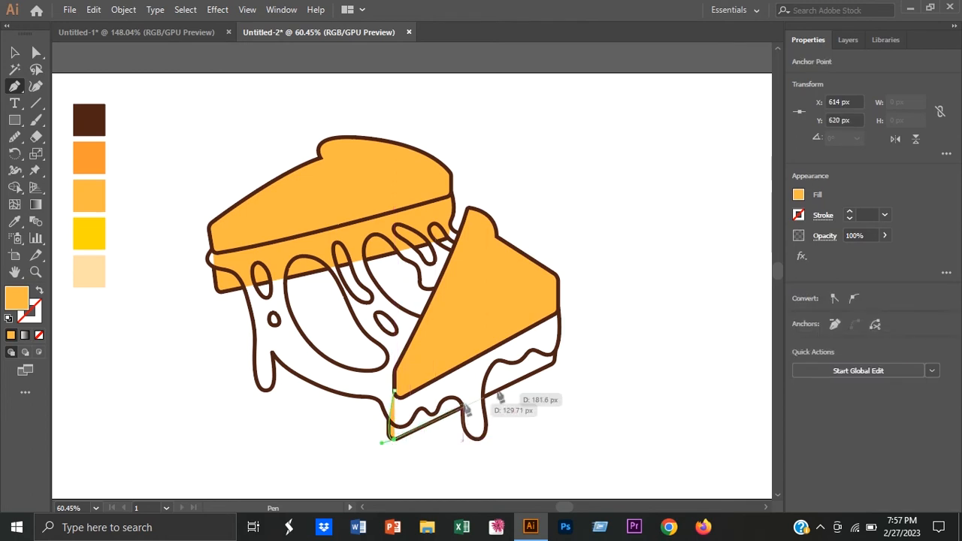
click(554, 363)
key(ctrl+z)
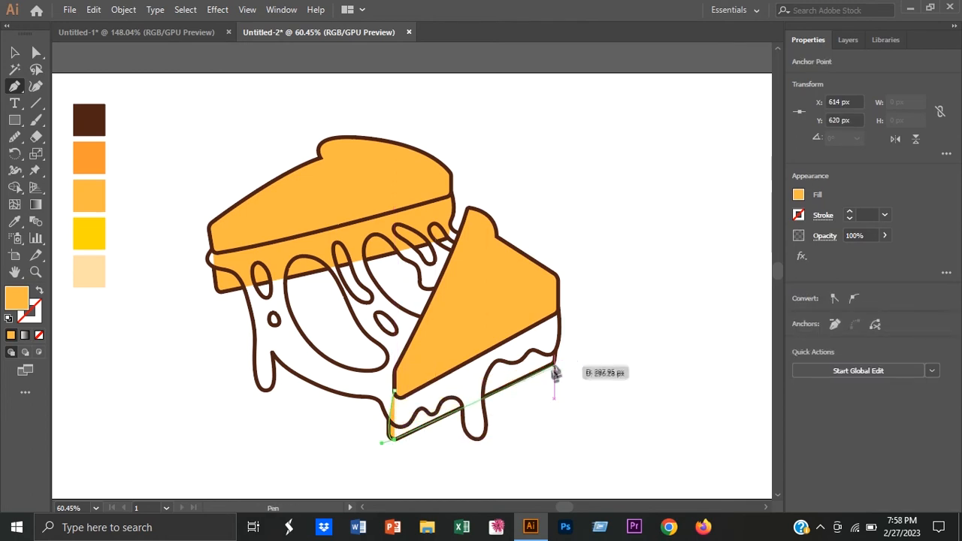
scroll(556, 365, up, 3)
click(578, 338)
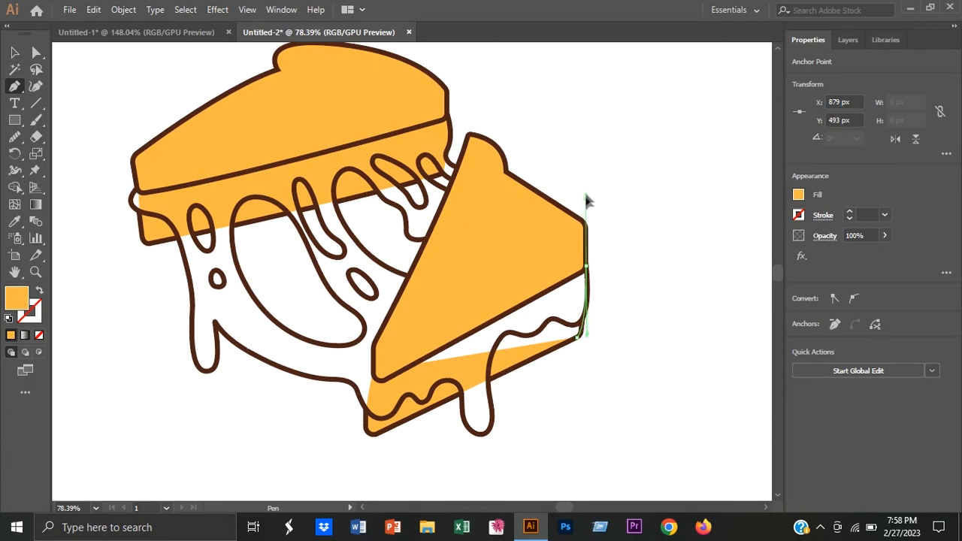
click(586, 267)
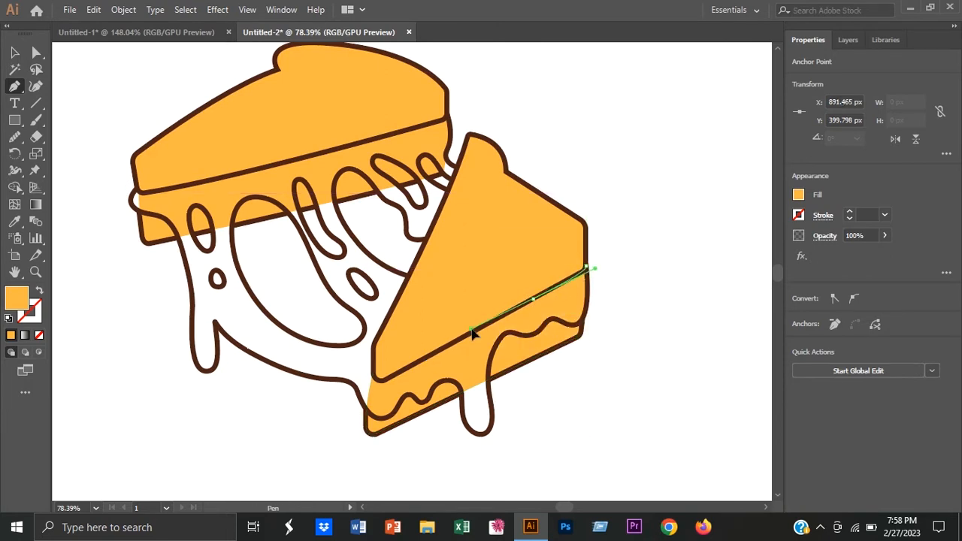
click(374, 372)
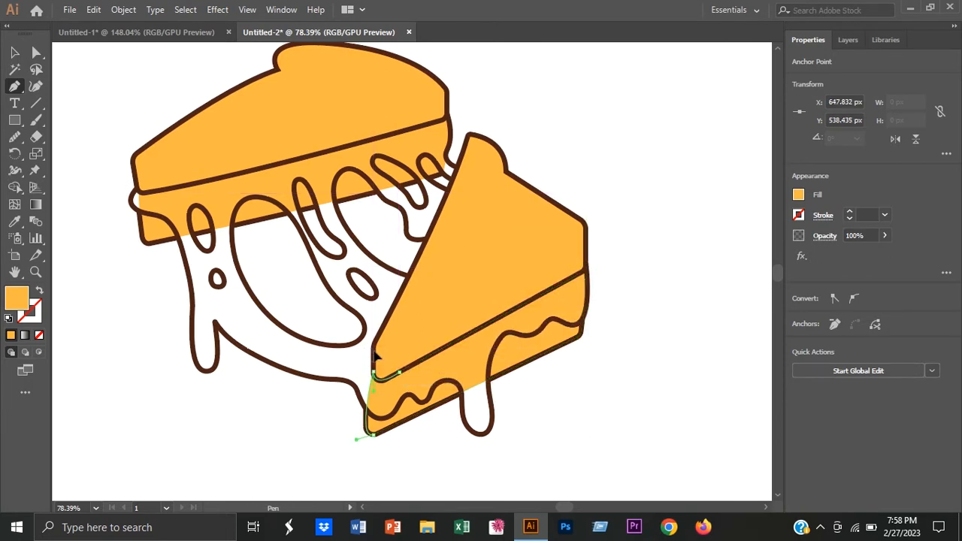
key(v)
click(638, 258)
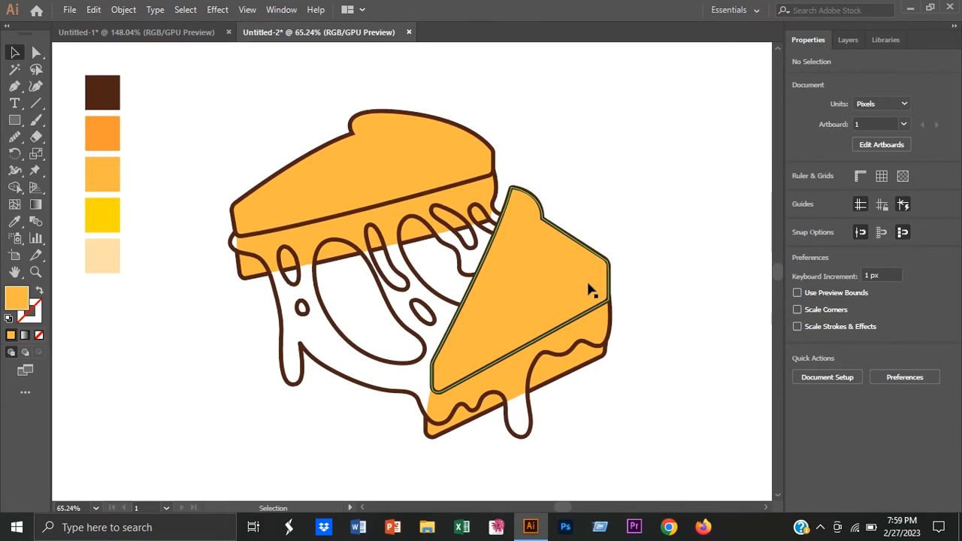
Step: Sample the yellow swatch as the fill and lock the four bread shapes in the "color" layer
click(14, 221)
click(102, 216)
click(14, 87)
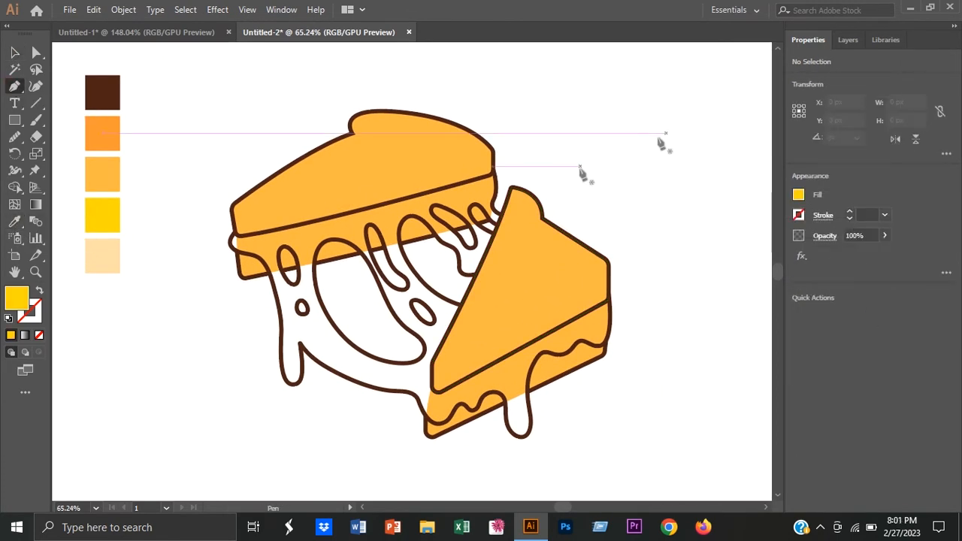
click(851, 40)
click(836, 77)
click(818, 91)
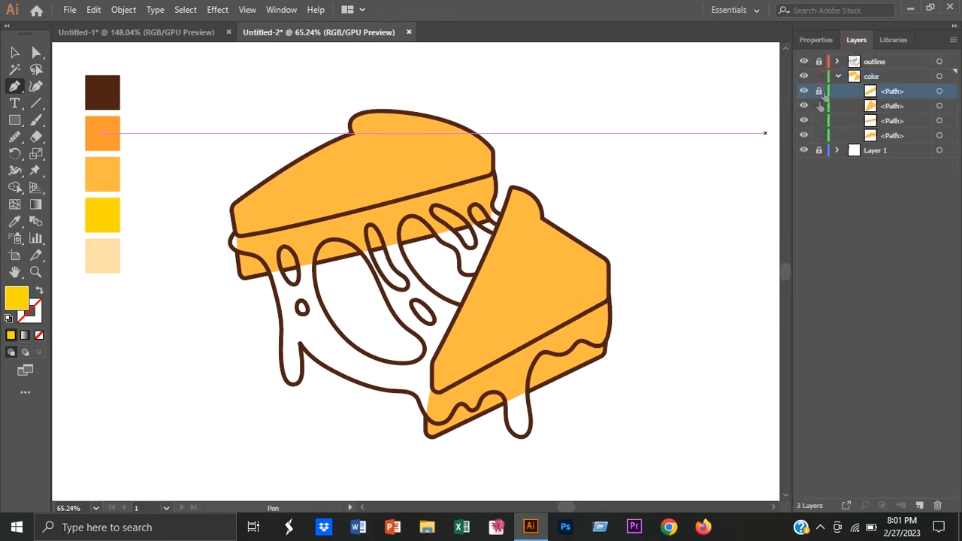
Step: Trace a yellow cheese shape with the Pen tool from the second slice's right corner along the wavy, dripping lower edge towards the first slice
click(609, 300)
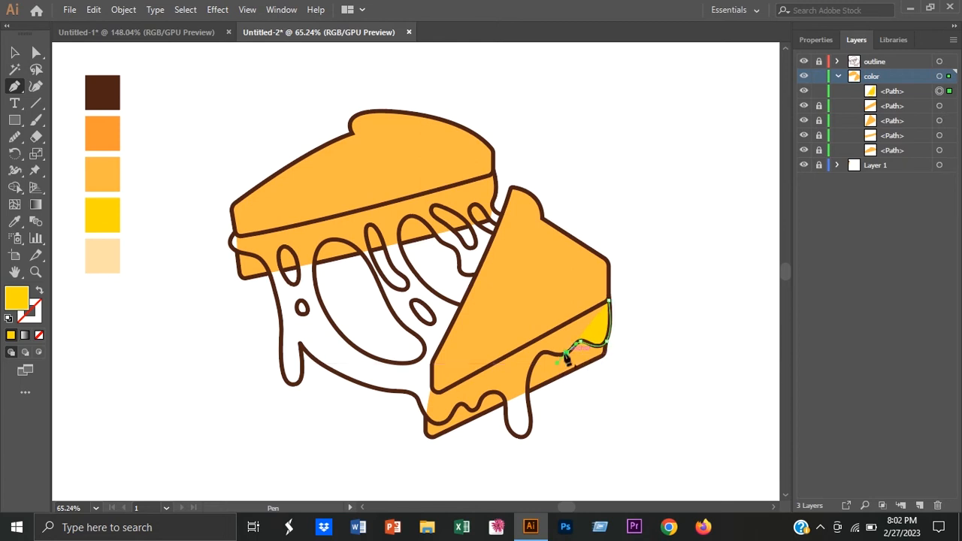
drag(548, 358, 601, 358)
click(566, 267)
drag(531, 350, 534, 420)
drag(534, 421, 520, 326)
click(582, 345)
drag(530, 296, 534, 270)
drag(502, 262, 424, 270)
drag(416, 307, 407, 331)
drag(356, 310, 460, 295)
click(318, 264)
drag(337, 266, 295, 241)
drag(232, 194, 216, 165)
click(232, 194)
drag(234, 255, 232, 268)
drag(194, 259, 176, 215)
click(194, 259)
drag(187, 167, 194, 137)
click(188, 168)
Step: Continue the yellow cheese path along the first slice's upper bread line and down its right end, and close it at the starting anchor
scroll(182, 209, down, 2)
drag(182, 209, 240, 355)
drag(227, 214, 143, 174)
drag(170, 140, 232, 211)
click(170, 140)
click(223, 142)
click(305, 123)
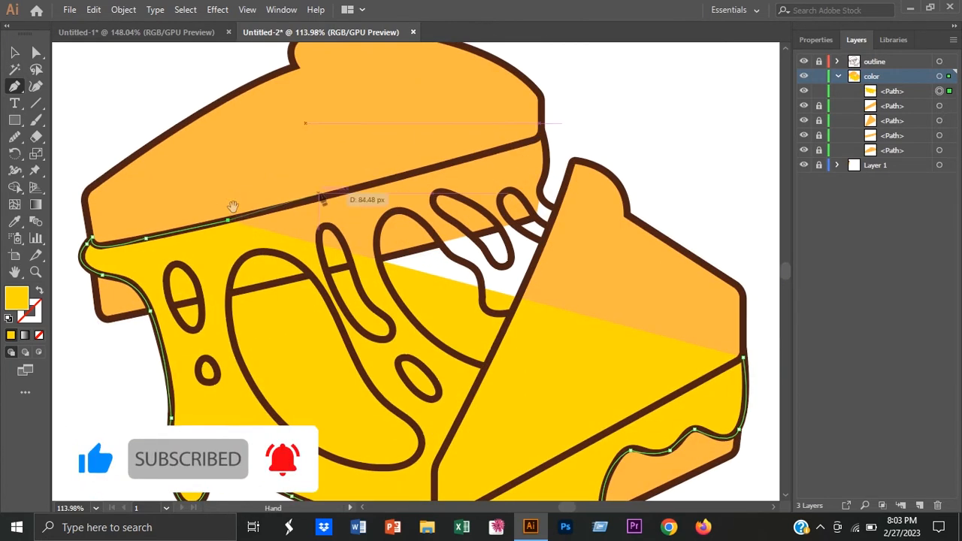
drag(542, 134, 504, 125)
drag(545, 179, 567, 216)
key(ctrl+z)
drag(743, 358, 754, 362)
click(14, 52)
scroll(616, 376, down, 3)
drag(609, 458, 552, 405)
click(656, 213)
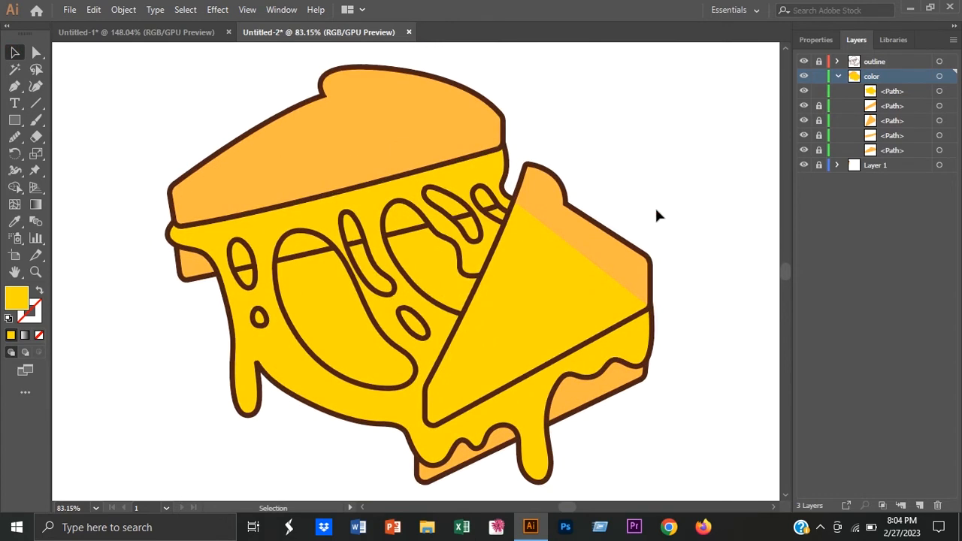
Step: Unlock the second slice's upper bread shape in the "color" layer and move it above the yellow cheese shape
click(803, 150)
click(803, 150)
click(818, 121)
drag(893, 122, 901, 87)
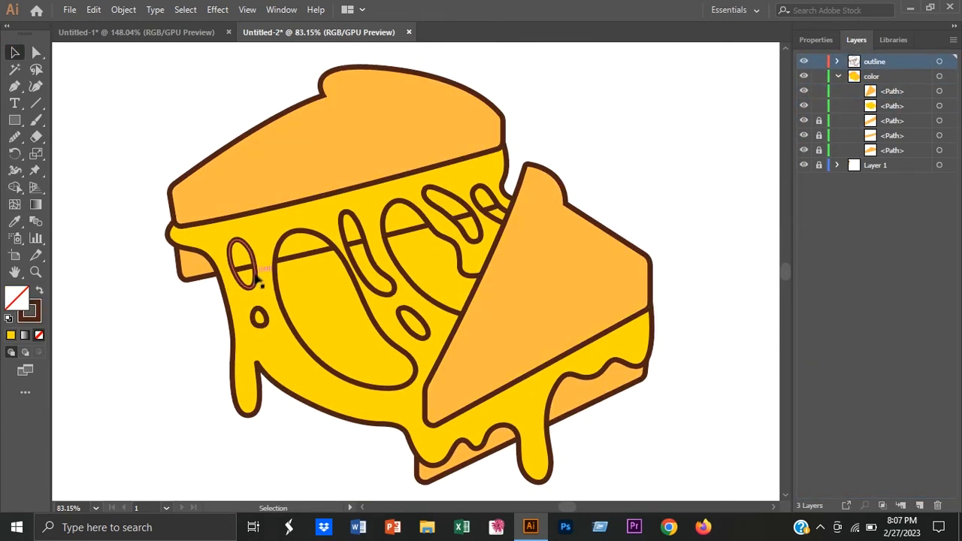
Step: Select all the cheese hole outlines and duplicate them in place as a group
click(256, 278)
shift+click(261, 314)
shift+click(283, 314)
shift+click(403, 313)
shift+click(387, 293)
shift+click(460, 237)
shift+click(493, 221)
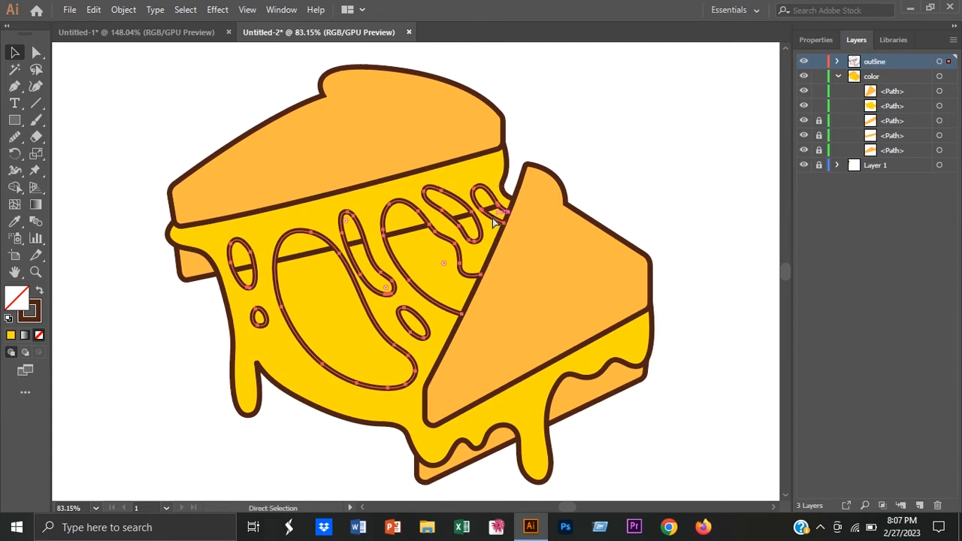
key(a)
key(ctrl+c)
click(589, 168)
Step: Lock the lower of the two hole outline groups in the "outline" layer and expand it
click(836, 62)
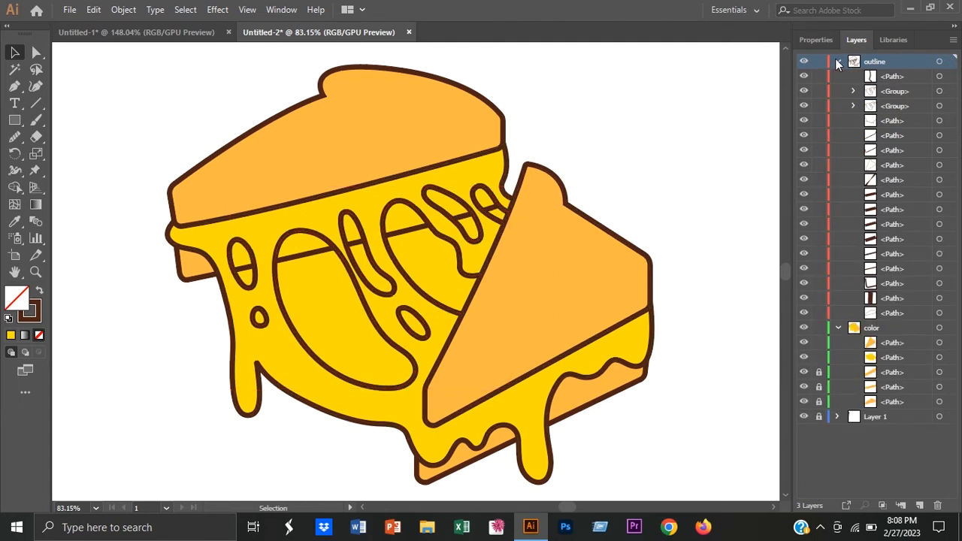
click(805, 106)
click(804, 106)
click(819, 106)
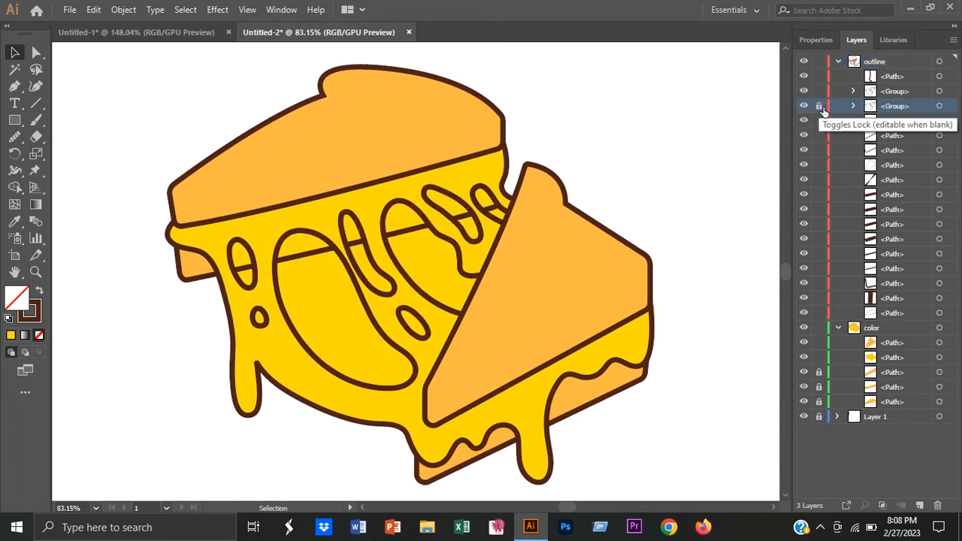
click(854, 105)
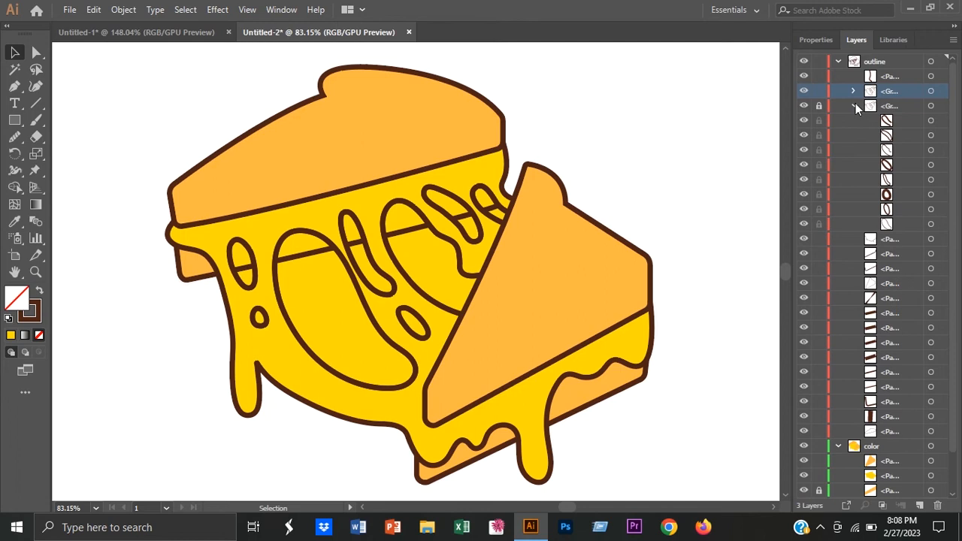
Step: Select the unlocked hole outlines with the yellow cheese shape and cut the fully enclosed holes on the left out with the Shape Builder
click(258, 351)
shift+click(258, 315)
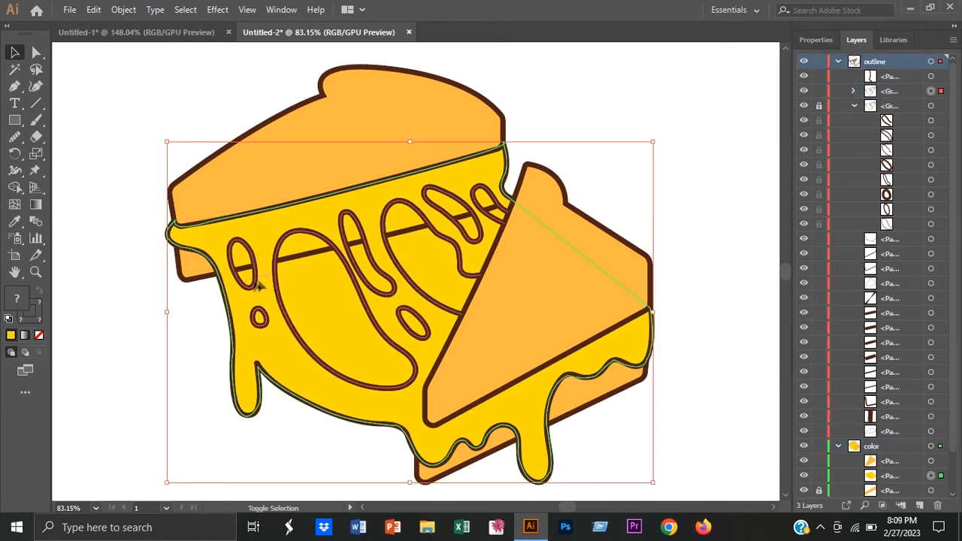
click(15, 190)
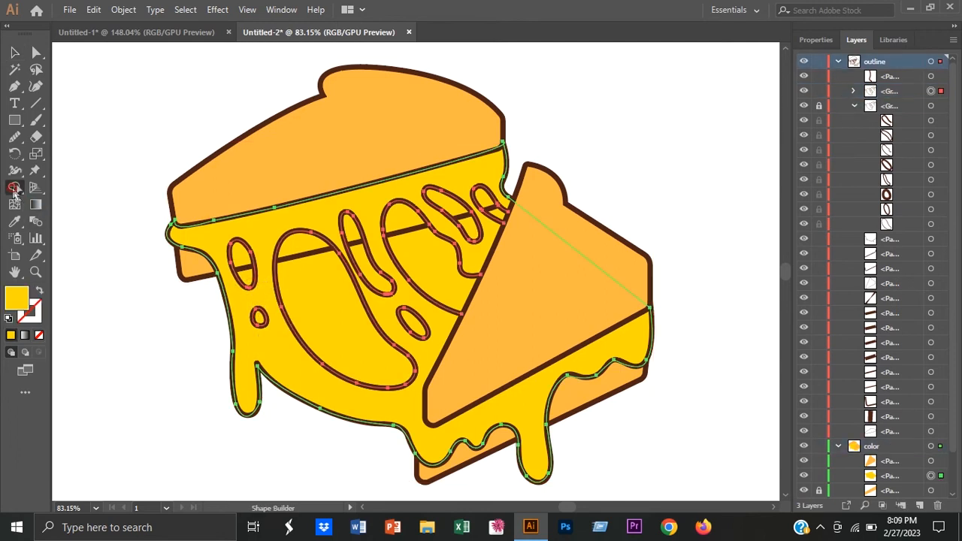
alt+click(318, 329)
alt+click(247, 276)
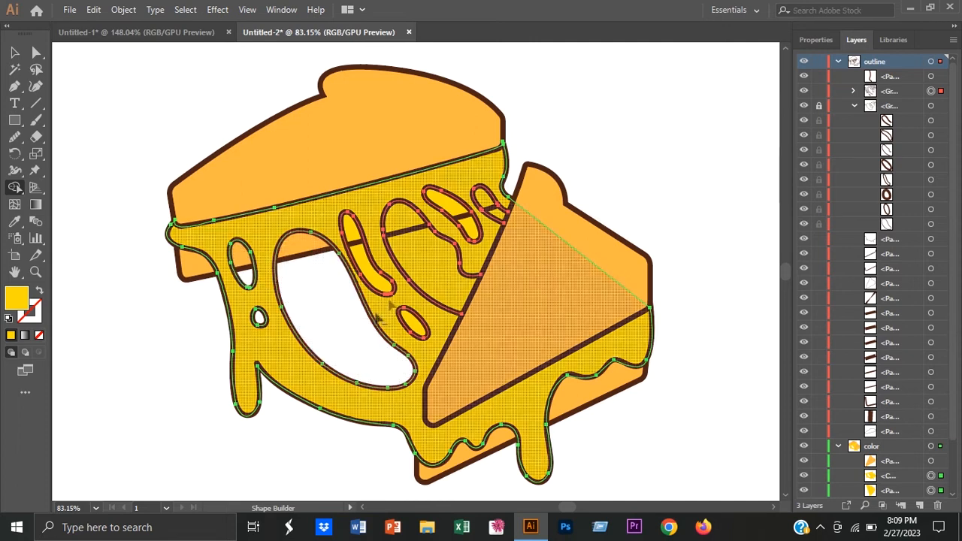
alt+click(370, 265)
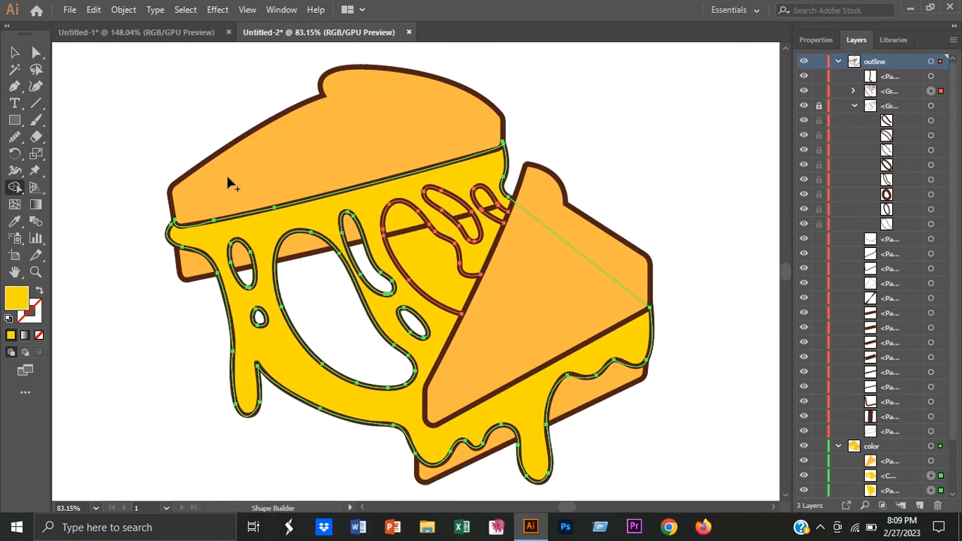
Step: Add the second slice's outline to the selection and cut the remaining cheese holes beside it out with the Shape Builder
click(15, 53)
shift+click(516, 187)
click(15, 187)
alt+click(419, 272)
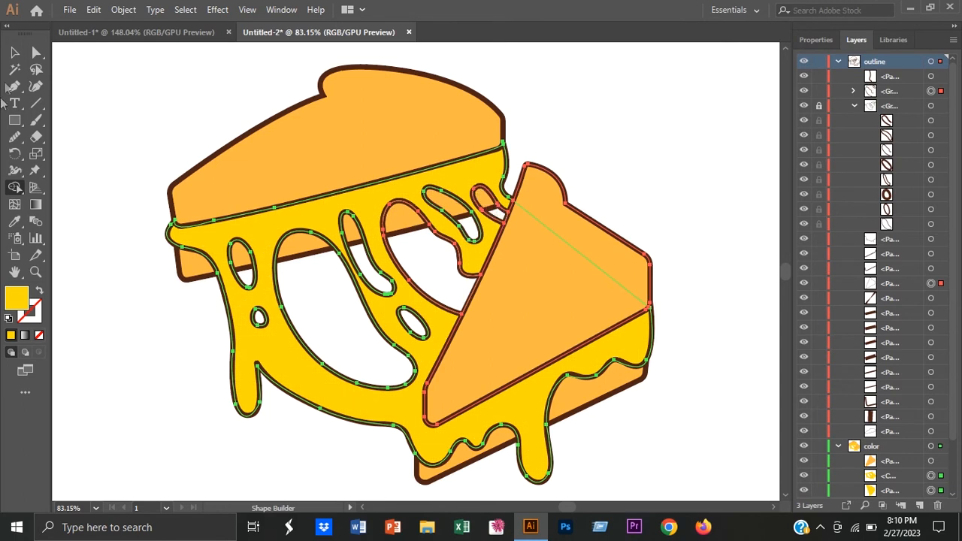
click(15, 53)
click(129, 320)
Step: Unlock the locked hole outline group and collapse it and the "color" layer
scroll(450, 361, down, 3)
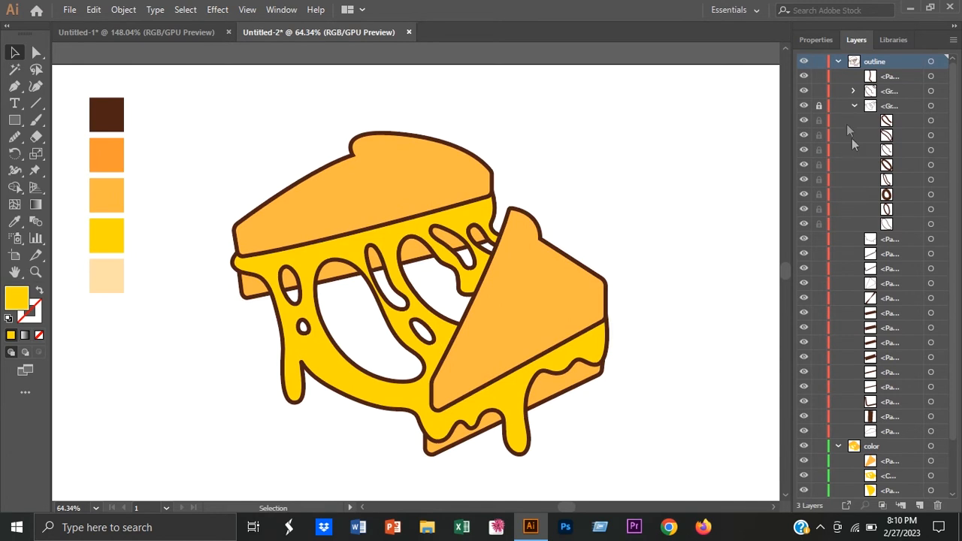
click(818, 105)
click(853, 105)
click(839, 328)
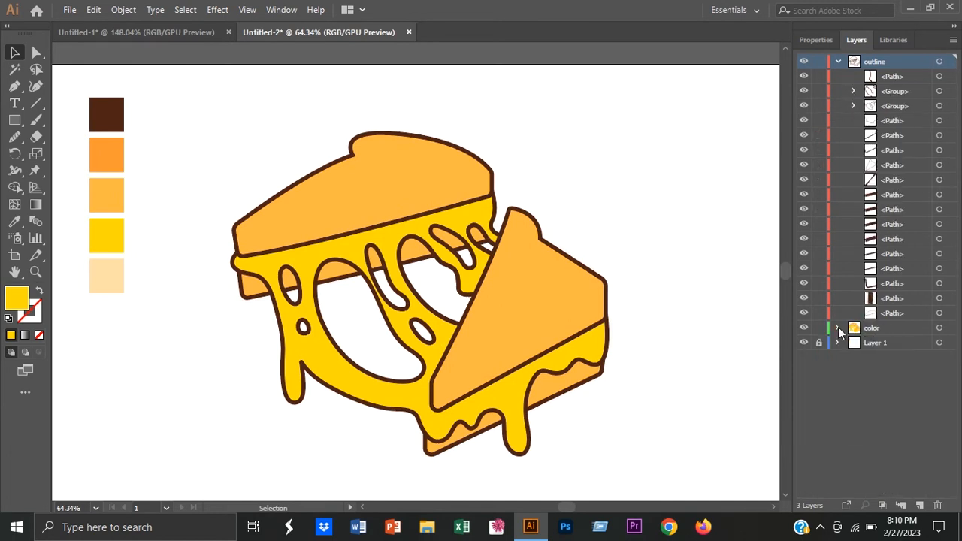
Step: Collapse the "outline" layer, lock the paths in the expanded "color" layer and sample the darker orange swatch as fill
click(838, 61)
click(838, 76)
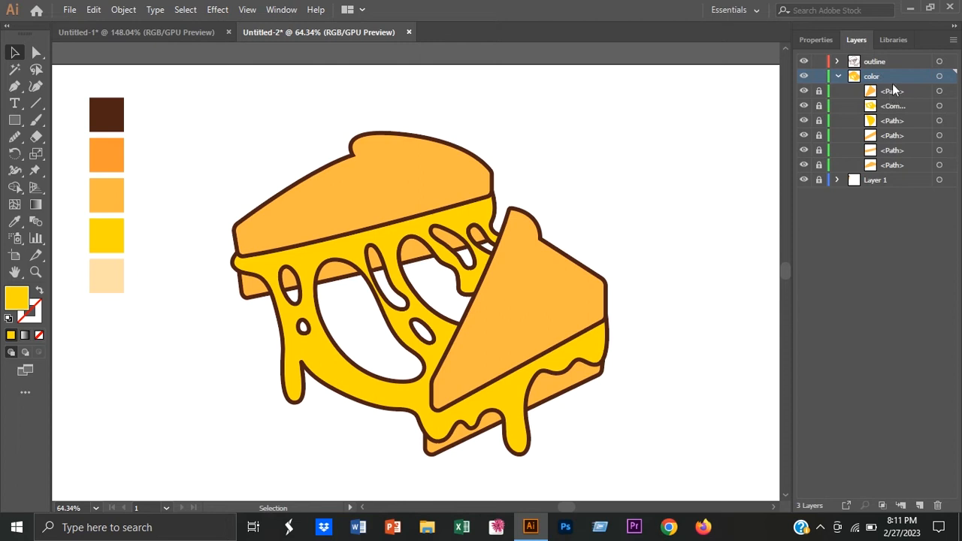
click(12, 224)
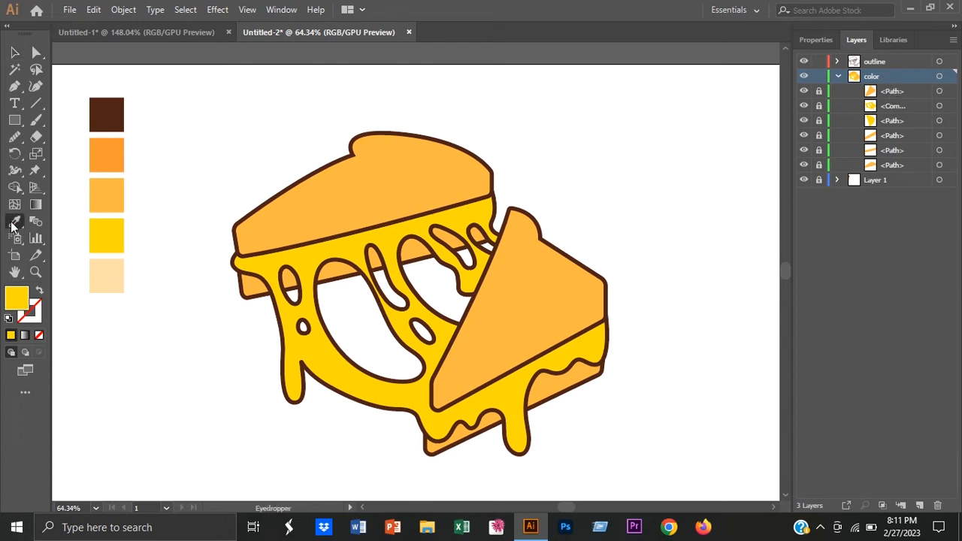
Step: Draw a darker orange shading shape along the lower edge of the cheese and drips, from front slice to leftmost drip, and smooth it
click(606, 325)
drag(597, 406, 680, 350)
drag(621, 288, 620, 288)
drag(607, 304, 598, 317)
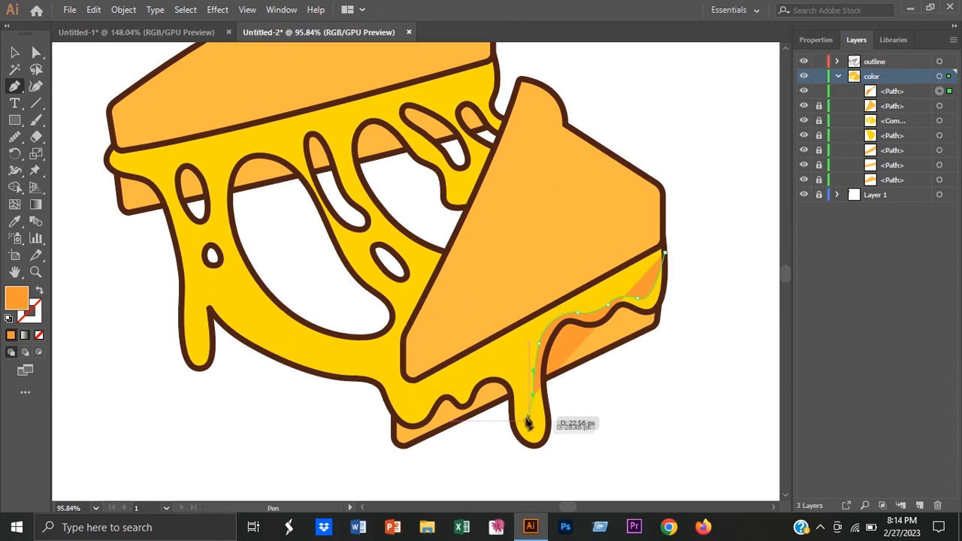
drag(468, 379, 473, 385)
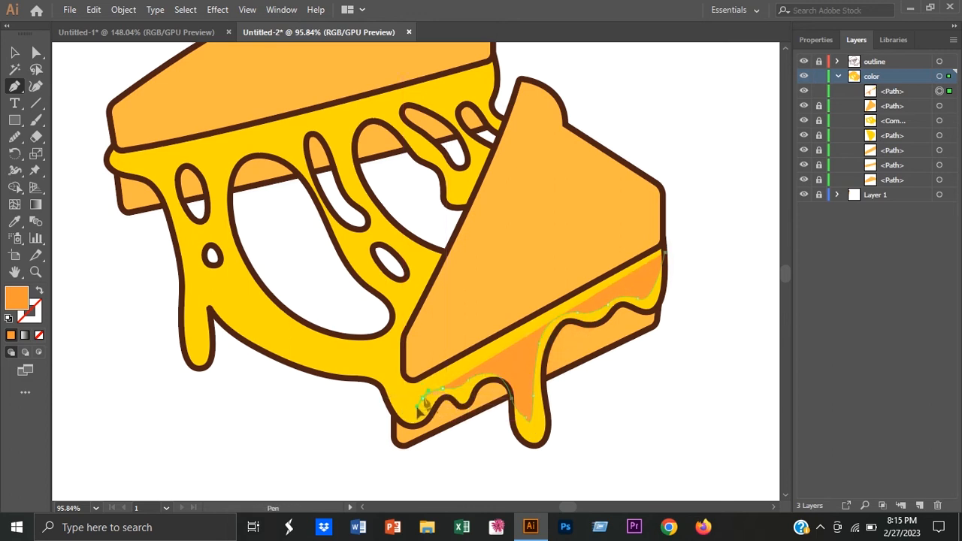
click(358, 374)
click(385, 400)
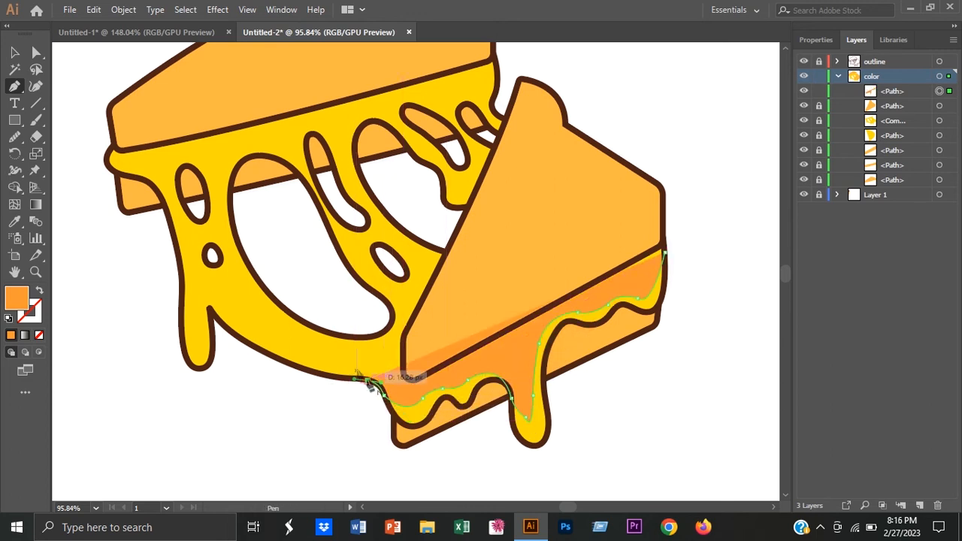
drag(207, 310, 201, 351)
click(167, 311)
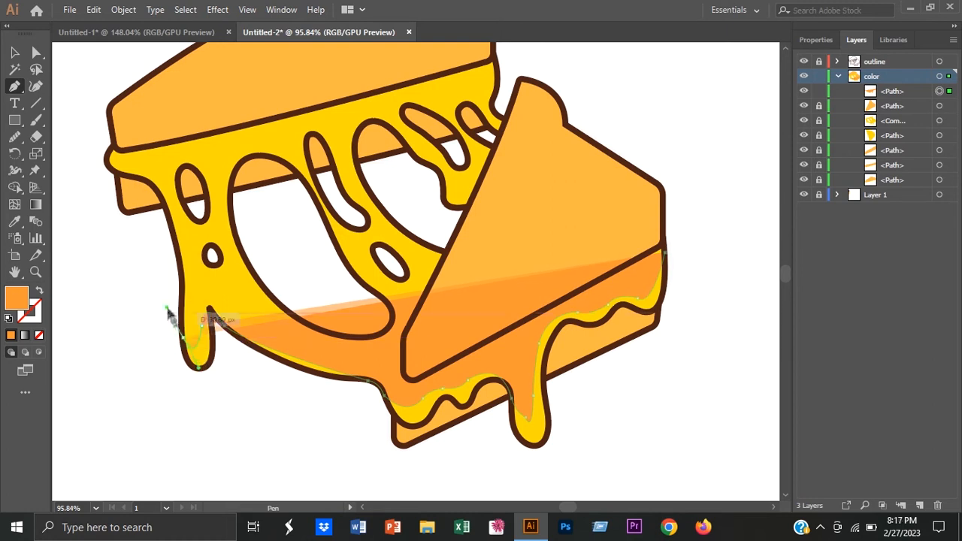
click(164, 351)
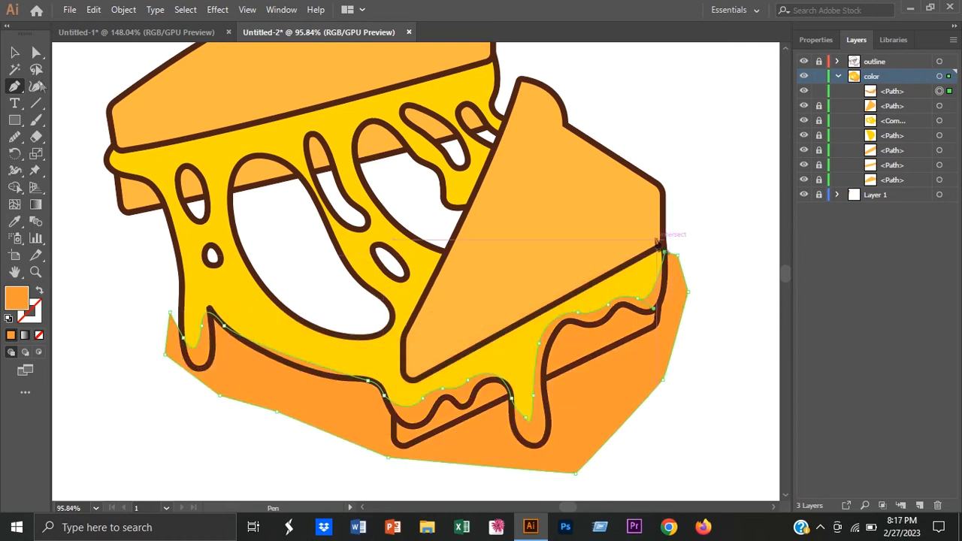
click(14, 137)
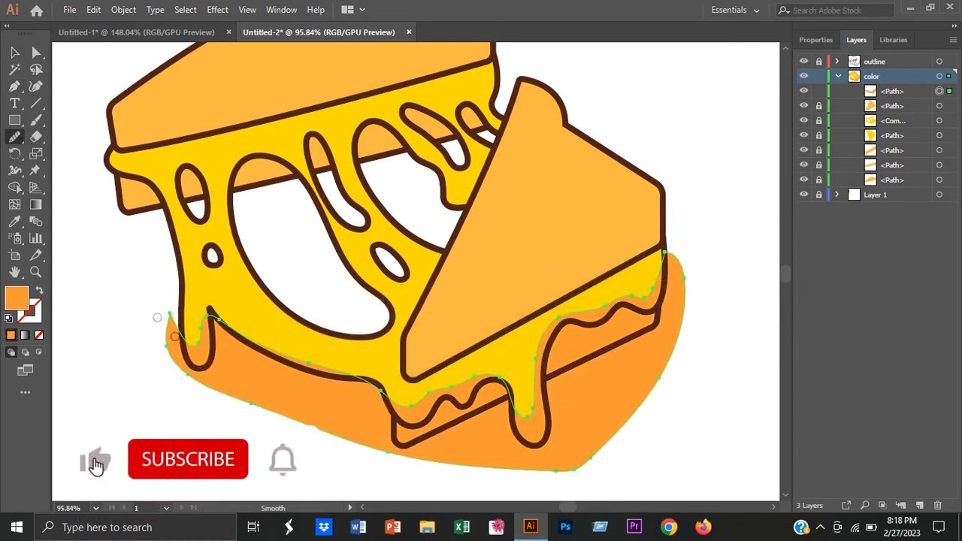
Step: Lower the opacity of the orange shading shape along the lower edge of the cheese
click(14, 53)
click(89, 287)
click(639, 375)
click(816, 40)
click(884, 235)
drag(885, 256, 869, 256)
click(725, 331)
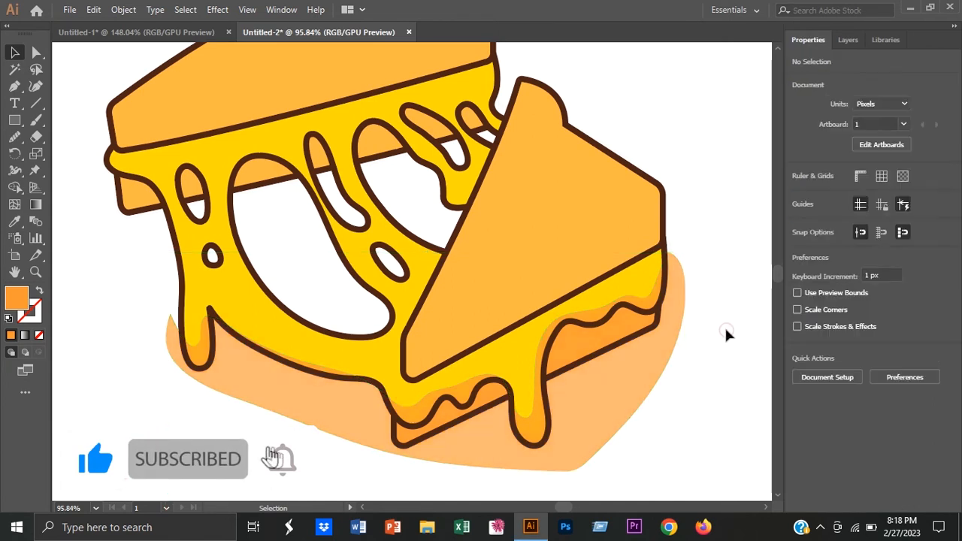
Step: Select the shading with the yellow cheese shape and remove the part outside the cheese with the Shape Builder
click(847, 40)
click(593, 374)
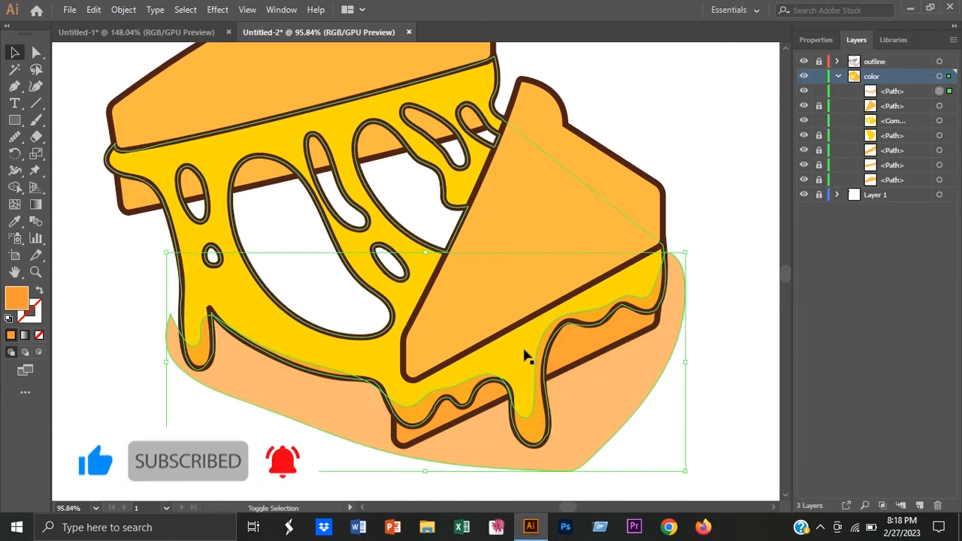
shift+click(526, 357)
click(14, 188)
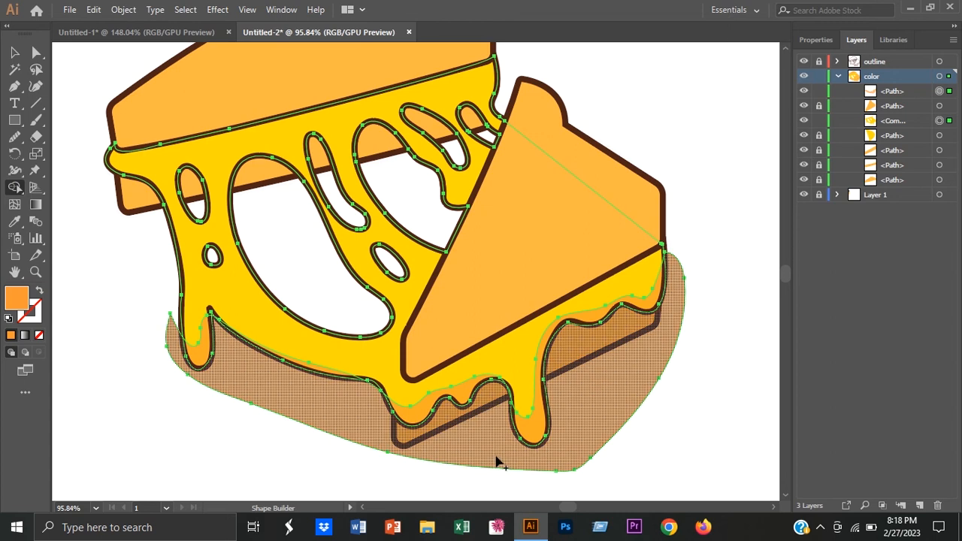
alt+click(496, 460)
key(v)
click(704, 342)
Step: Select all the remaining shading pieces along the lower cheese edge and group them
click(645, 306)
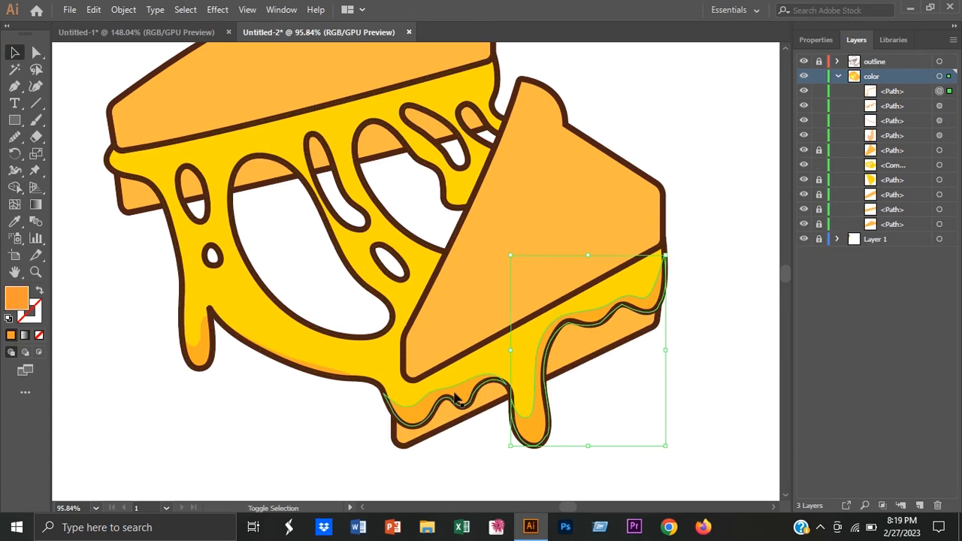
shift+click(323, 380)
right_click(197, 357)
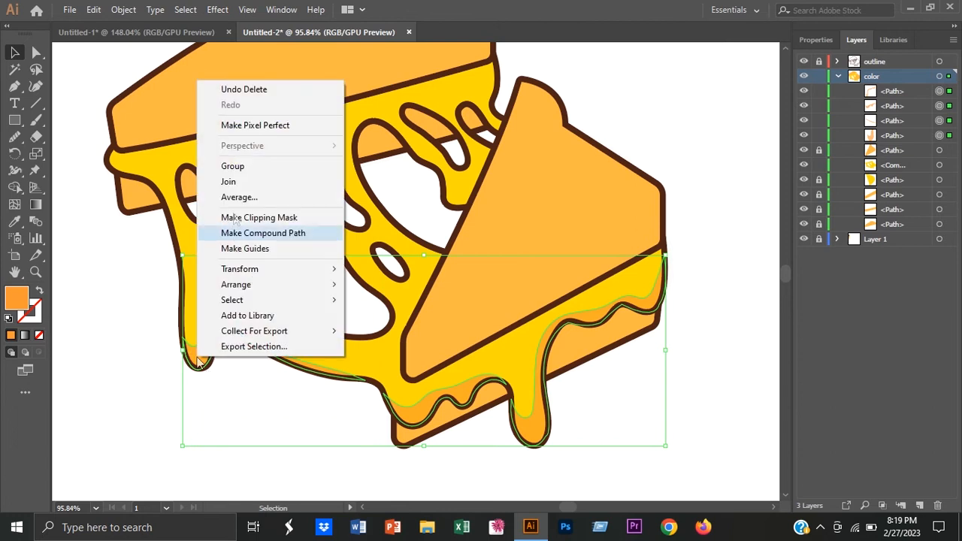
click(255, 165)
click(116, 323)
drag(216, 254, 266, 311)
Step: Lock the shading group and cheese shape, and draw a smoothed, wavy orange shading band on the cheese under the rear slice
click(15, 88)
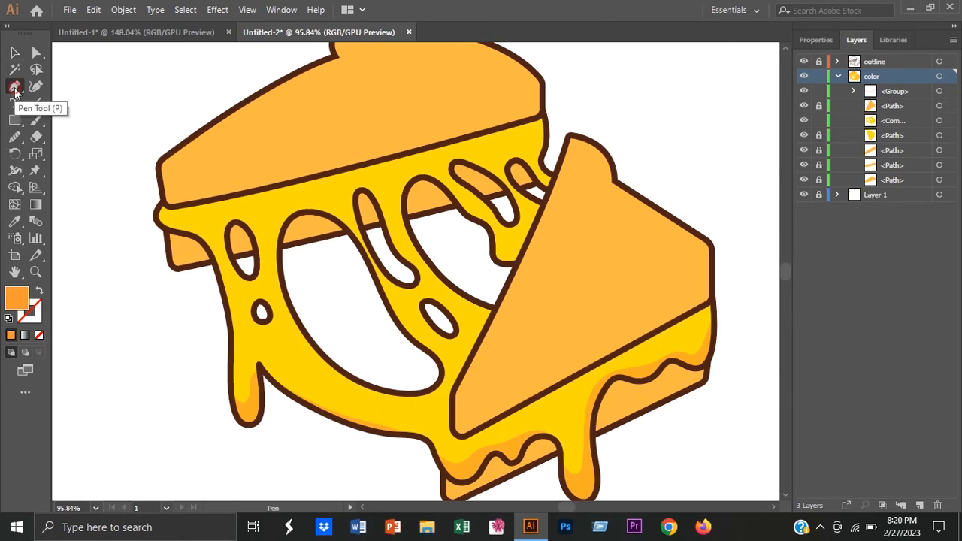
click(818, 121)
click(818, 92)
click(156, 222)
drag(197, 216, 227, 205)
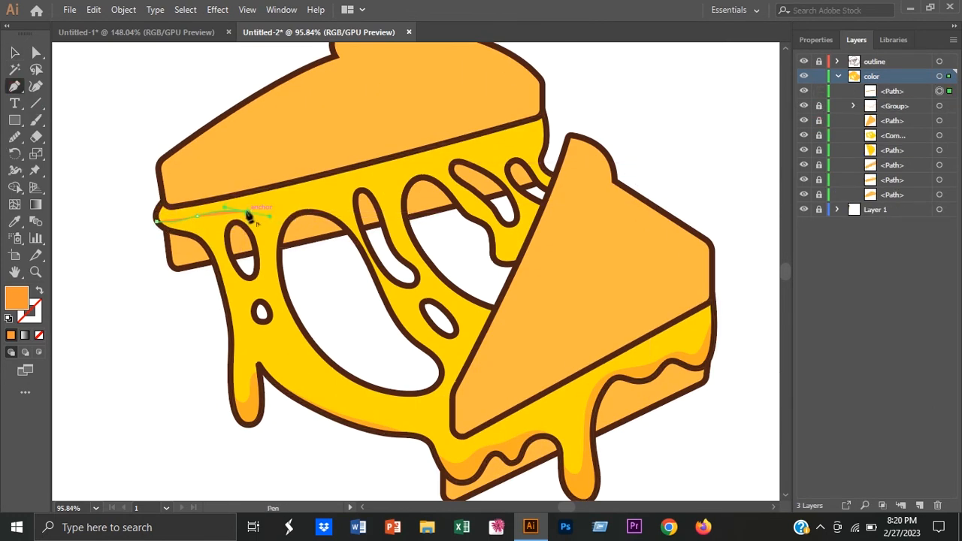
drag(353, 182, 363, 180)
drag(373, 182, 575, 154)
click(554, 102)
click(137, 184)
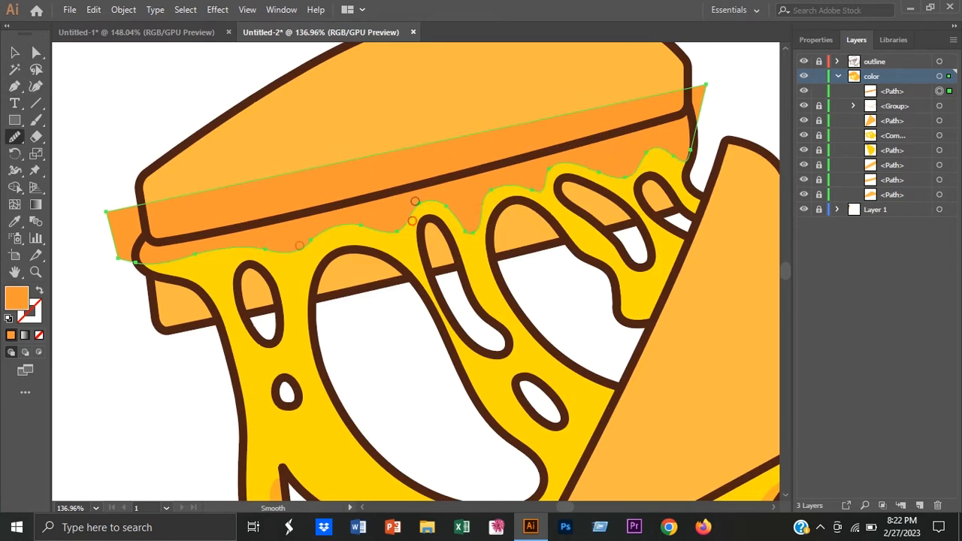
Step: Lower the opacity of the wavy shading band under the rear slice
click(14, 52)
click(816, 39)
click(884, 236)
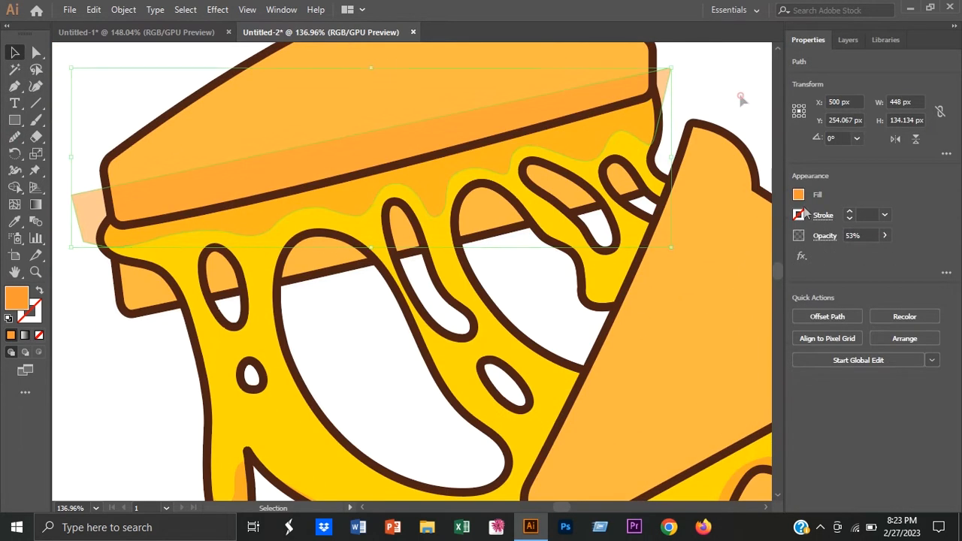
click(740, 97)
Step: Select the wavy band with the surrounding outlines and trim off its excess over the bread and outside the cheese with the Shape Builder
click(848, 39)
click(939, 61)
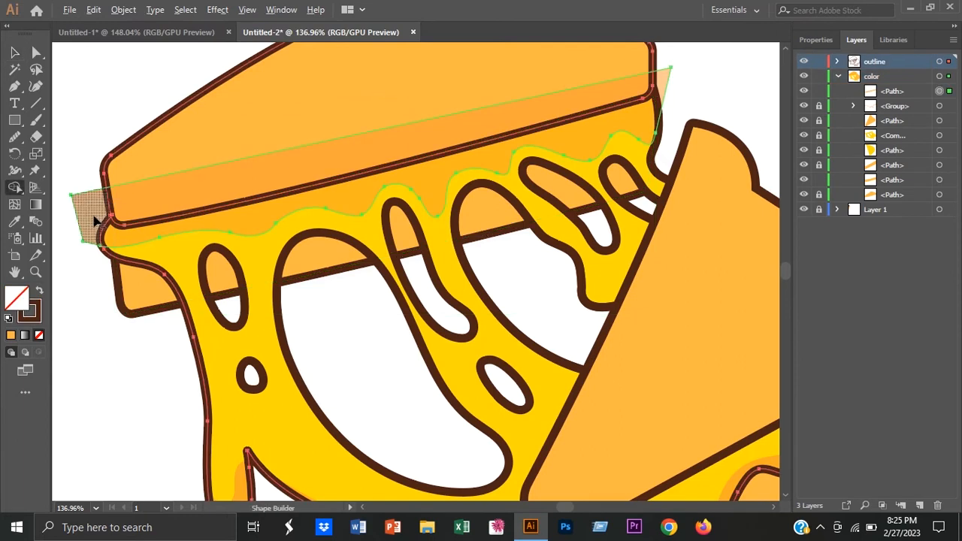
alt+click(95, 220)
alt+click(661, 86)
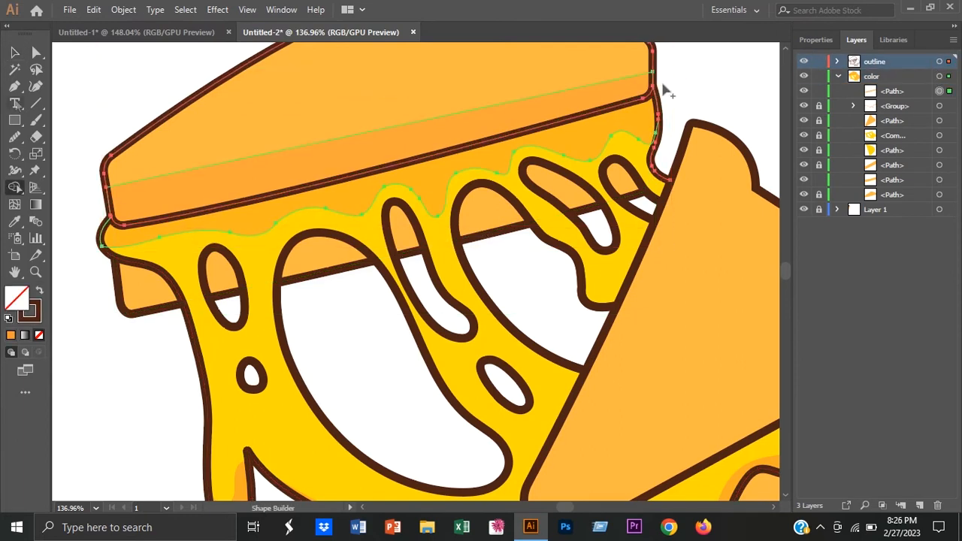
key(v)
click(155, 229)
shift+click(163, 275)
click(81, 173)
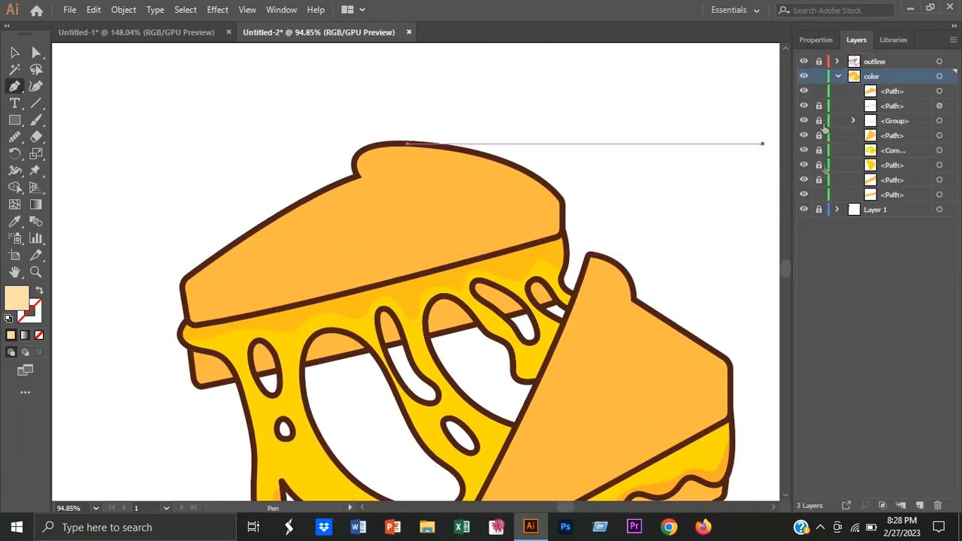
Step: Draw a cream shape on the top face of the rear slice, set slightly inside its outline
click(193, 287)
drag(376, 178, 420, 171)
drag(465, 150, 466, 148)
click(378, 178)
drag(374, 156, 395, 154)
drag(471, 162, 587, 234)
click(550, 201)
click(194, 288)
Step: Round the right and left corners of the cream shape on the rear slice
key(v)
click(143, 116)
click(298, 225)
key(a)
drag(542, 205, 546, 204)
drag(201, 286, 206, 285)
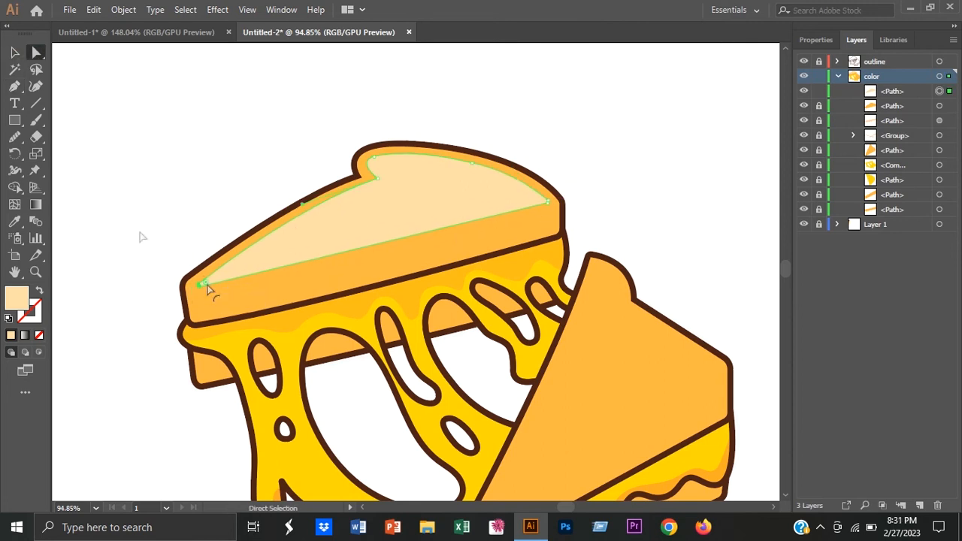
Step: Draw a cream shape on the top face of the front slice, set slightly inside its outline
scroll(457, 354, down, 3)
scroll(509, 208, up, 4)
key(p)
click(491, 138)
drag(511, 205, 511, 205)
click(623, 245)
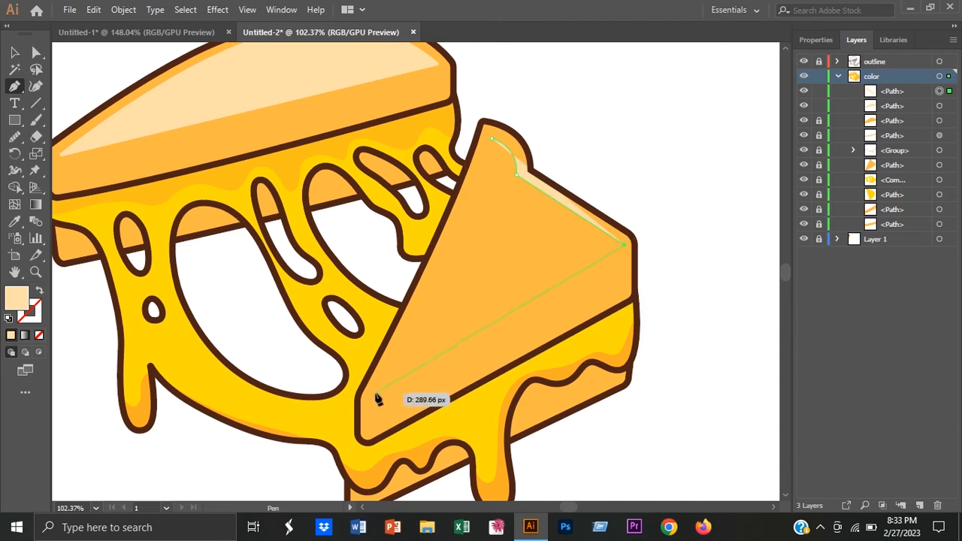
click(373, 394)
scroll(376, 392, down, 2)
drag(440, 204, 458, 139)
Step: Round the sharp corners of the cream shape on the front slice
click(15, 53)
click(36, 53)
click(575, 247)
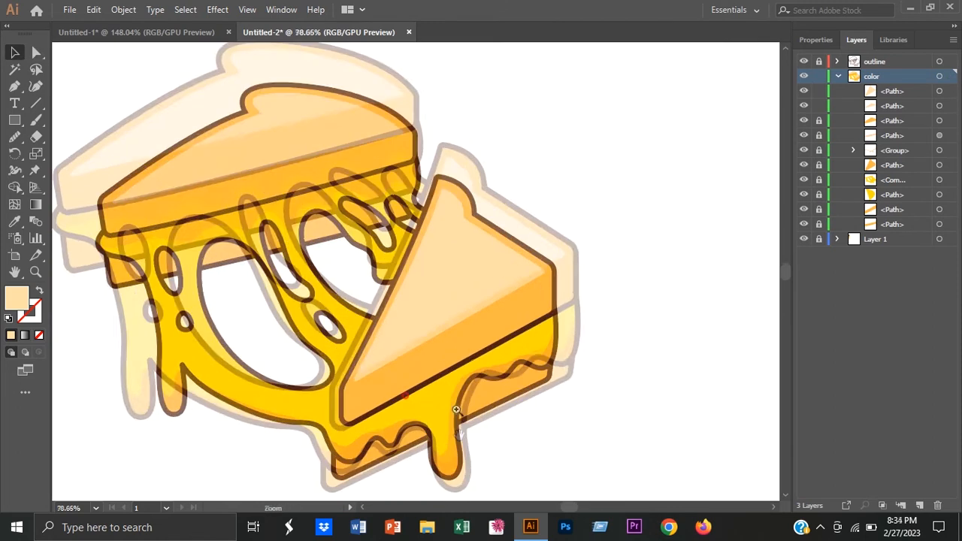
Step: Sample the darker orange swatch and draw a shading shape covering the crust side of the front slice
click(17, 221)
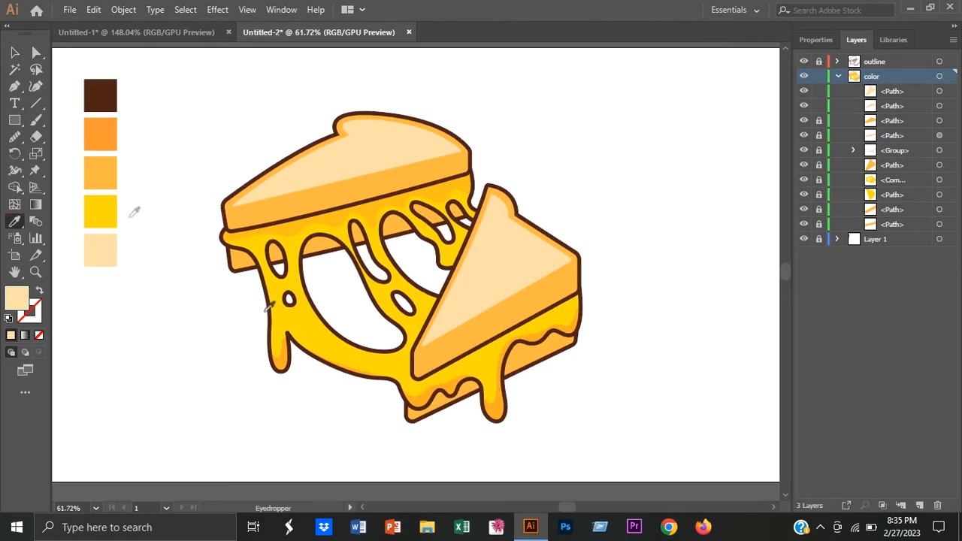
click(15, 87)
scroll(626, 399, up, 2)
scroll(603, 369, down, 1)
click(586, 183)
click(321, 338)
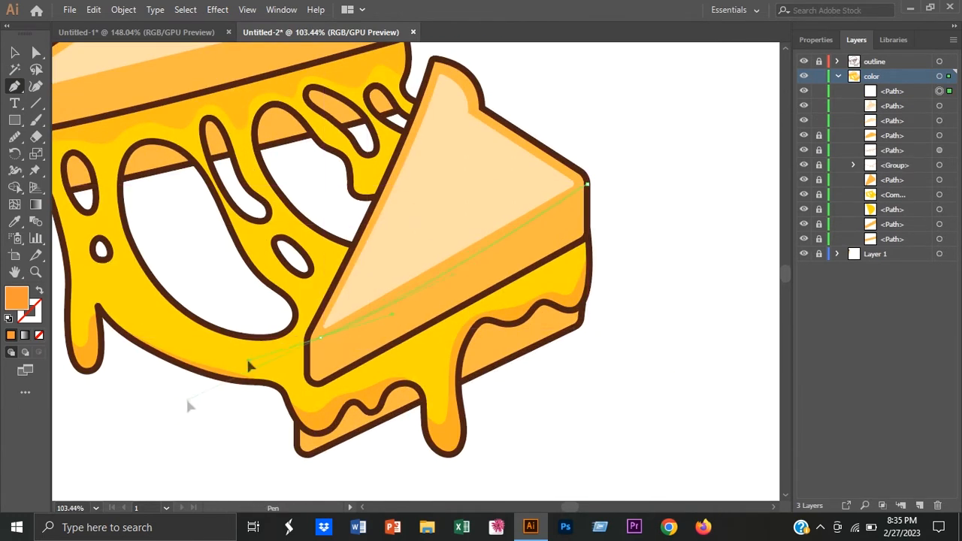
click(317, 384)
click(587, 236)
click(587, 188)
key(v)
key(a)
key(v)
click(626, 209)
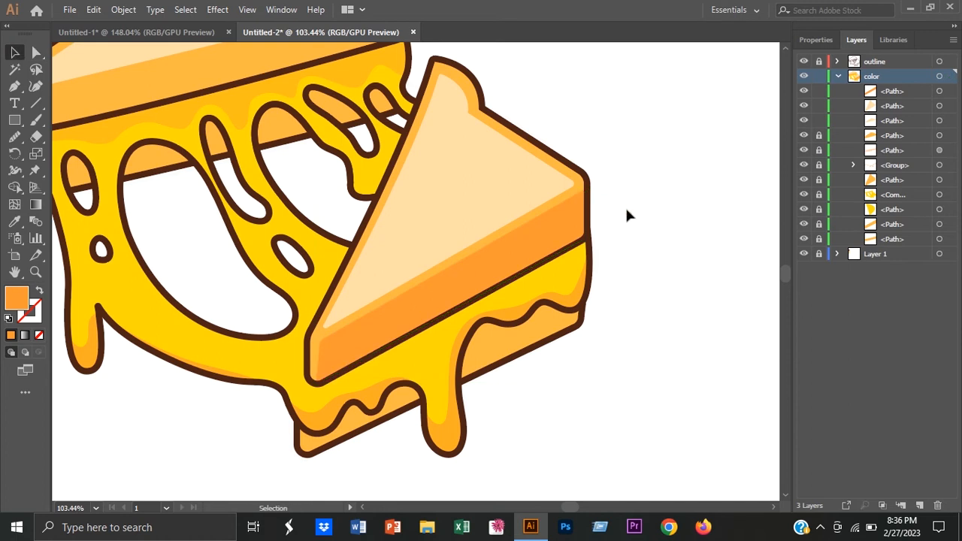
Step: Draw a small curved shape at the right corner of the front slice's crust shading
scroll(593, 153, up, 5)
key(p)
click(576, 190)
drag(581, 208, 592, 215)
click(500, 260)
key(a)
key(v)
click(610, 174)
Step: Select the small corner shape with the front crust shading and clean up the corner with the Shape Builder
click(515, 293)
shift+click(577, 204)
click(15, 187)
click(569, 240)
key(v)
click(631, 116)
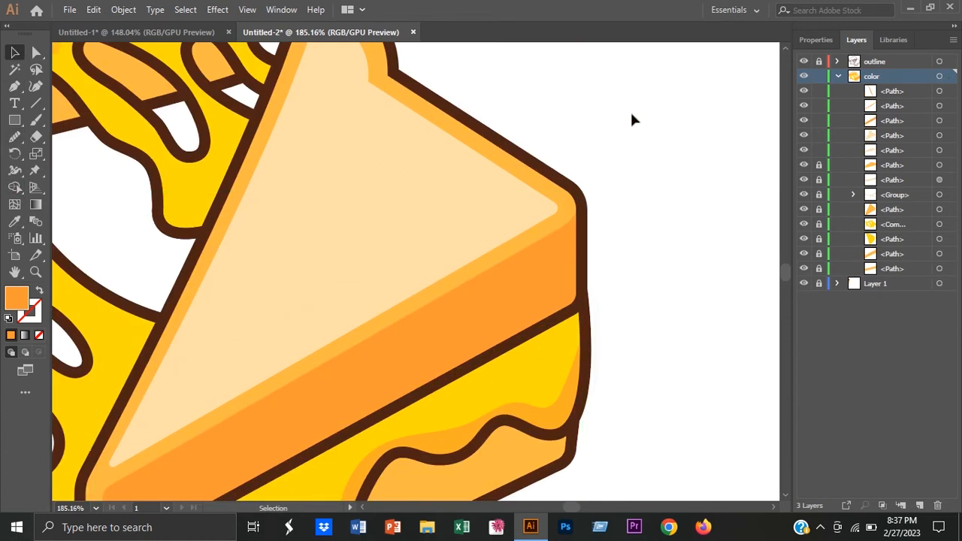
Step: Draw a darker orange shading shape with a curved upper edge over the crust side of the rear slice
scroll(652, 222, down, 5)
scroll(472, 318, up, 2)
click(16, 87)
scroll(481, 225, up, 1)
click(647, 191)
drag(587, 214, 507, 225)
key(ctrl+z)
drag(580, 216, 490, 236)
click(579, 216)
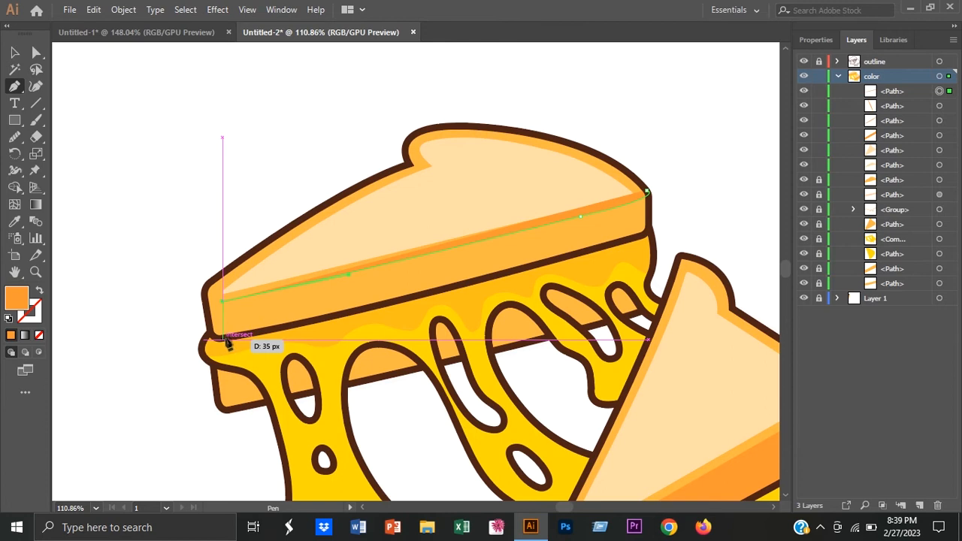
click(225, 339)
click(645, 233)
click(647, 191)
click(13, 53)
click(78, 126)
Step: Sample the cream colour and draw a thin highlight at the left end of the rear slice's crust
click(15, 222)
click(301, 252)
click(15, 86)
click(211, 284)
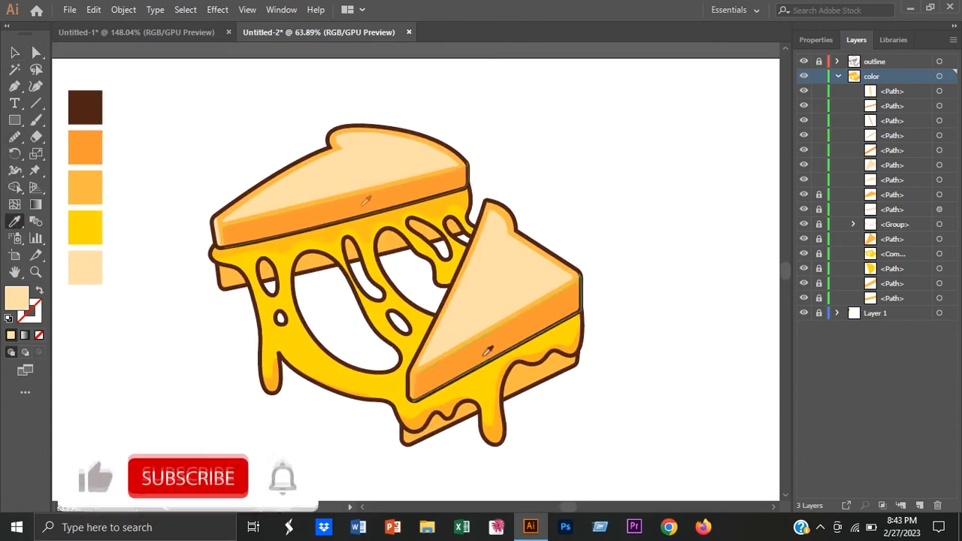
Step: Draw a darker orange shading shape over the tip of the short cheese drip beside the front slice
drag(494, 410, 592, 363)
click(392, 177)
drag(437, 199, 456, 180)
click(437, 200)
click(426, 220)
click(392, 177)
Step: Set the opacity of the short drip's shading shape to 49%
click(14, 52)
click(349, 202)
click(418, 210)
click(815, 40)
click(884, 234)
drag(884, 253, 853, 254)
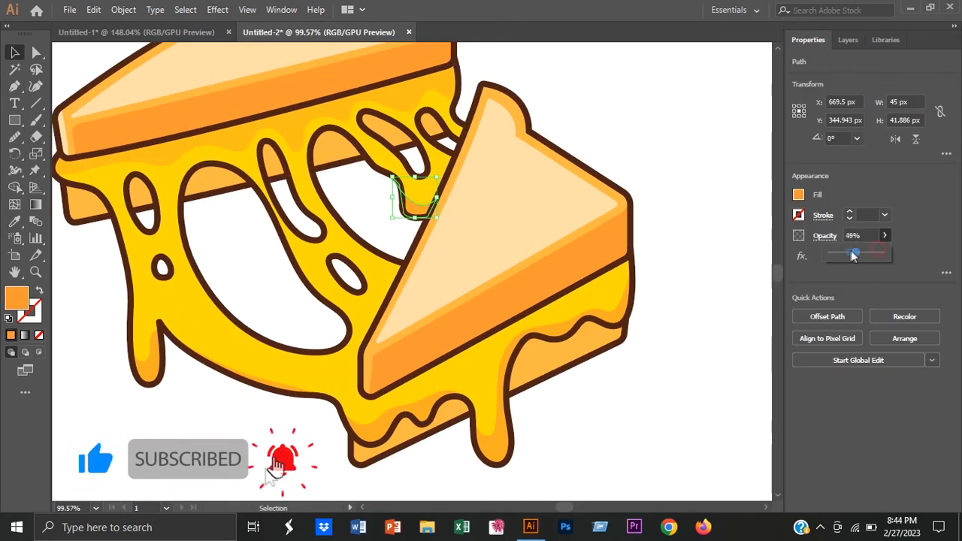
click(700, 164)
scroll(167, 211, up, 3)
drag(167, 211, 262, 269)
key(p)
click(219, 247)
drag(244, 218, 277, 231)
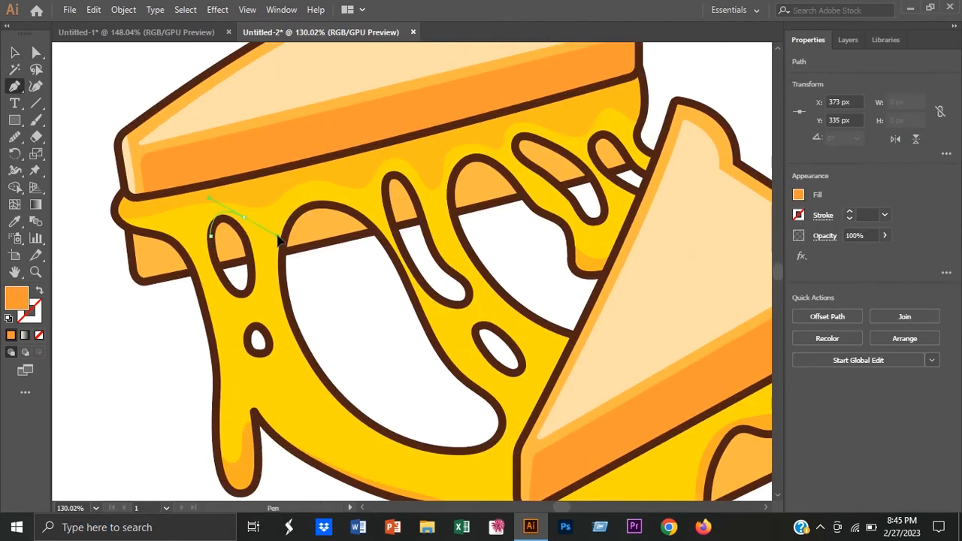
click(244, 218)
drag(252, 272, 244, 308)
key(ctrl+z)
Step: Draw a darker orange shading shape along the upper edge of the largest hole in the melted cheese
key(ctrl+z)
key(ctrl+z)
key(ctrl+z)
key(ctrl+z)
Step: Draw a darker orange crescent of shading around the top of the leftmost oval hole in the melted cheese
click(211, 253)
click(227, 204)
drag(228, 204, 212, 217)
click(250, 253)
drag(211, 253, 217, 280)
key(v)
click(318, 289)
key(p)
click(281, 279)
key(ctrl+z)
click(285, 294)
drag(285, 204, 309, 160)
click(285, 205)
drag(378, 233, 435, 305)
click(378, 233)
drag(303, 209, 275, 230)
click(304, 209)
click(283, 298)
key(v)
click(96, 261)
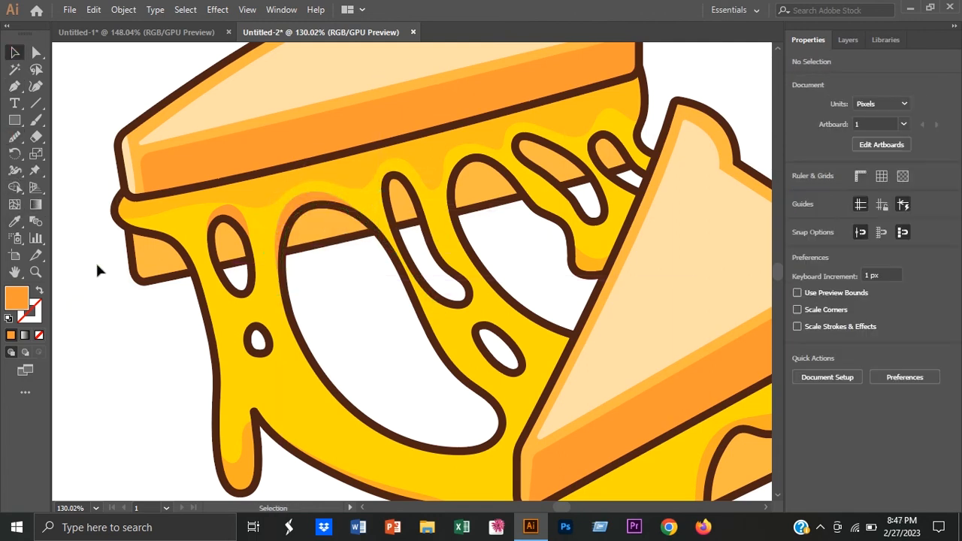
Step: Draw a darker orange shading shape around the top of the small hole beside the front slice's tip
scroll(295, 297, right, 3)
scroll(298, 303, up, 2)
scroll(555, 225, up, 2)
key(p)
click(518, 196)
drag(555, 170, 587, 185)
click(555, 170)
drag(577, 223, 595, 257)
click(577, 222)
drag(534, 181, 521, 193)
click(518, 196)
key(v)
click(683, 88)
Step: Draw a darker orange shading shape along the upper edge of the wide arched opening behind the front slice
scroll(636, 145, down, 2)
scroll(569, 333, up, 1)
key(p)
click(346, 246)
drag(406, 225, 460, 254)
click(406, 225)
key(v)
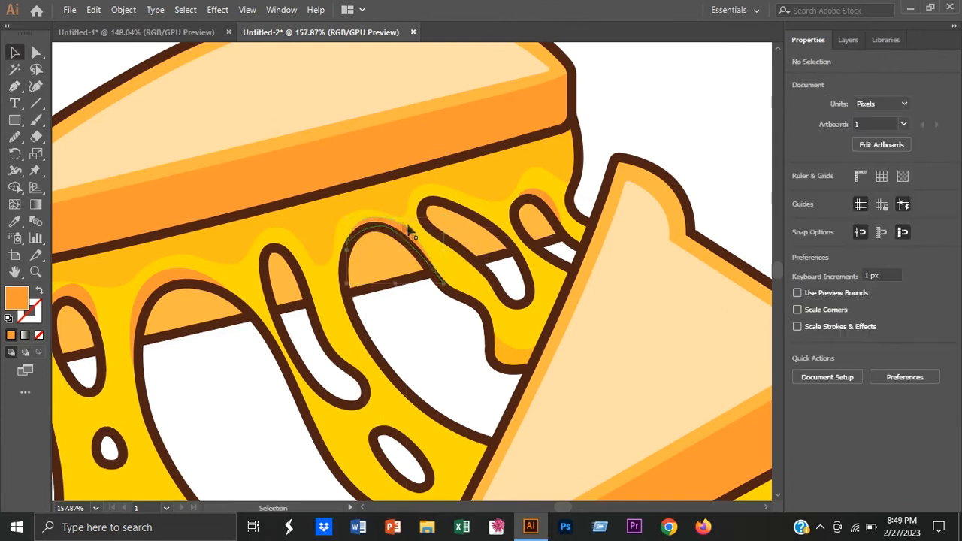
click(453, 374)
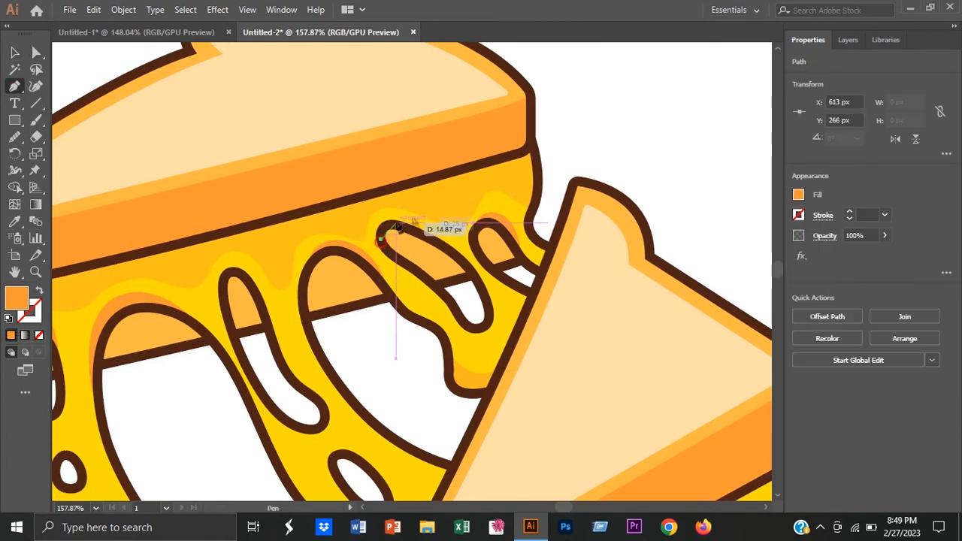
Step: Add darker orange shading along the upper edges of the slanted elongated hole and the narrow middle hole
click(454, 248)
key(v)
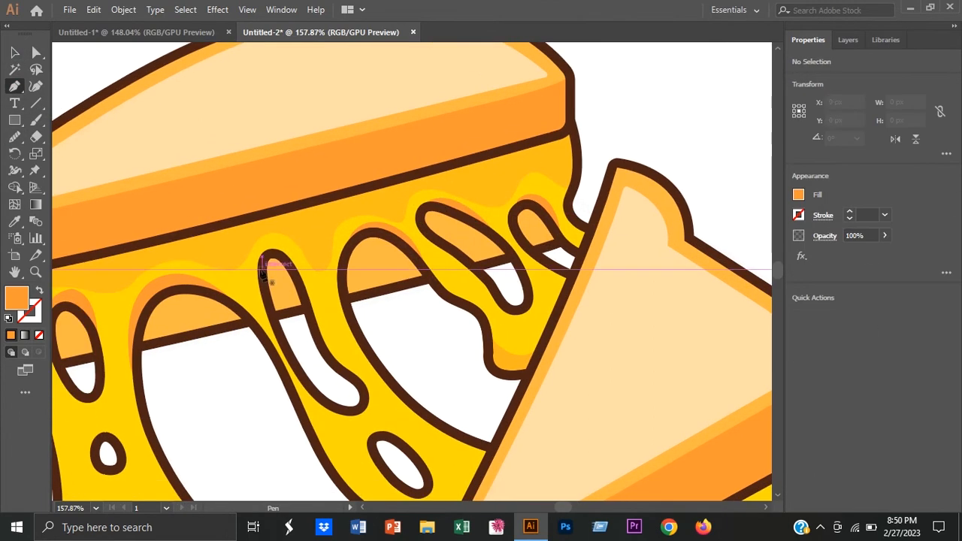
click(261, 268)
drag(316, 329, 322, 340)
drag(257, 286, 258, 293)
click(14, 52)
click(380, 347)
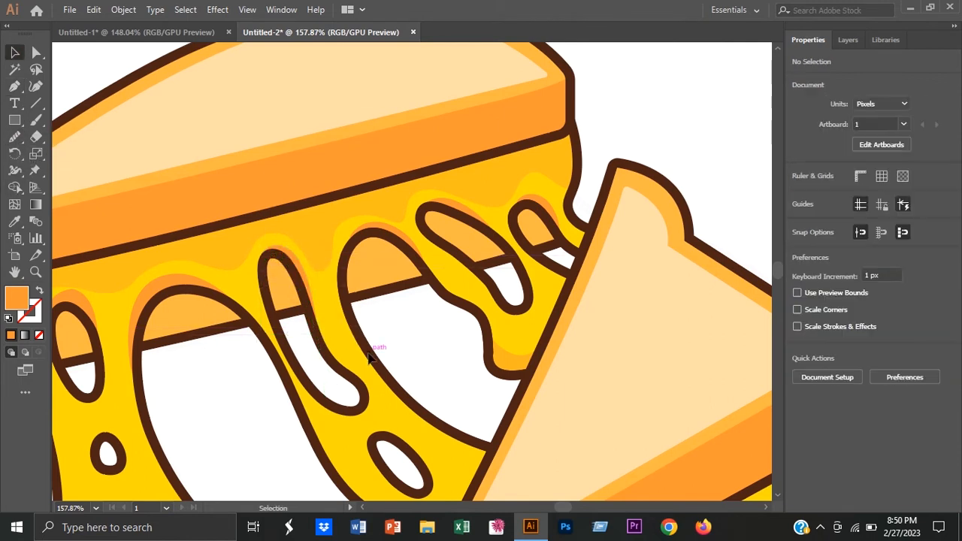
Step: Group the six hole shading shapes and lower the group's opacity
scroll(405, 331, down, 4)
scroll(180, 338, up, 1)
click(221, 297)
shift+click(295, 283)
shift+click(377, 267)
shift+click(448, 244)
shift+click(499, 231)
shift+click(554, 227)
right_click(558, 229)
click(598, 315)
click(885, 236)
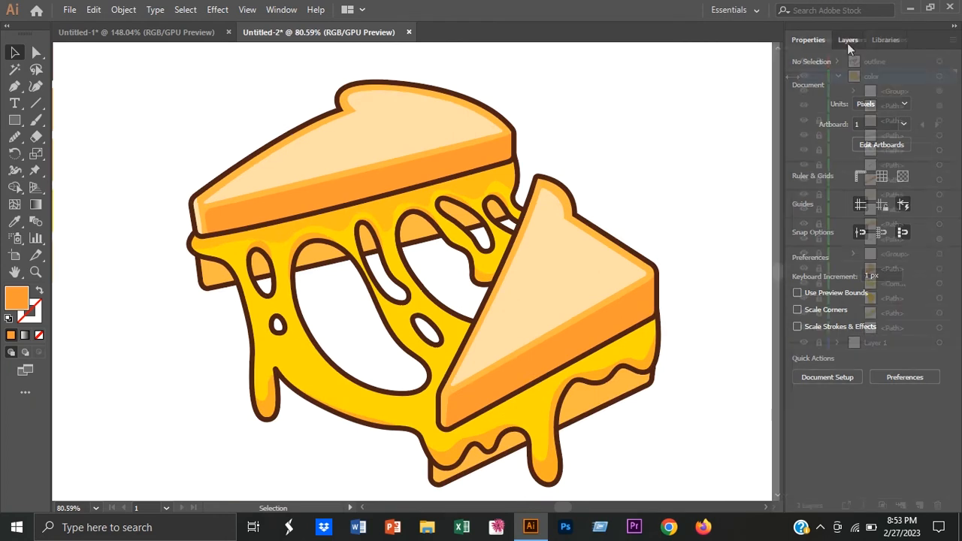
Step: Lock the existing color layer objects and draw white highlights on the front slice's long drip and the far end of its cheese
click(847, 42)
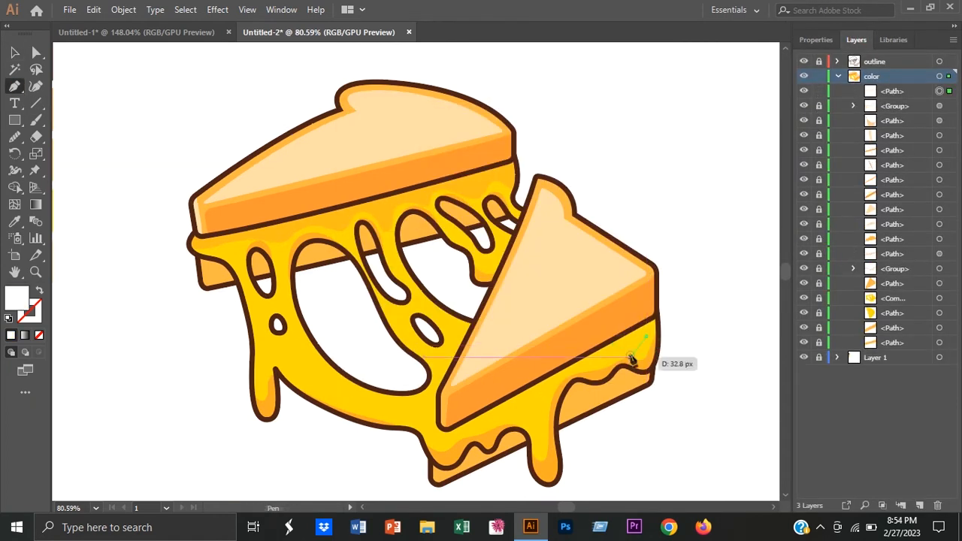
scroll(654, 361, up, 2)
click(576, 338)
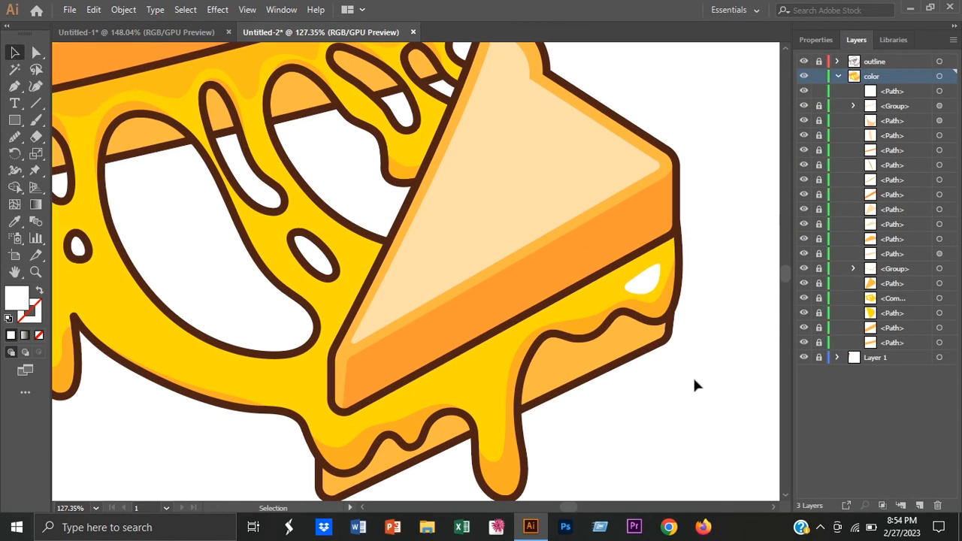
key(p)
click(505, 344)
drag(498, 404, 500, 435)
drag(481, 418, 495, 371)
drag(506, 344, 508, 370)
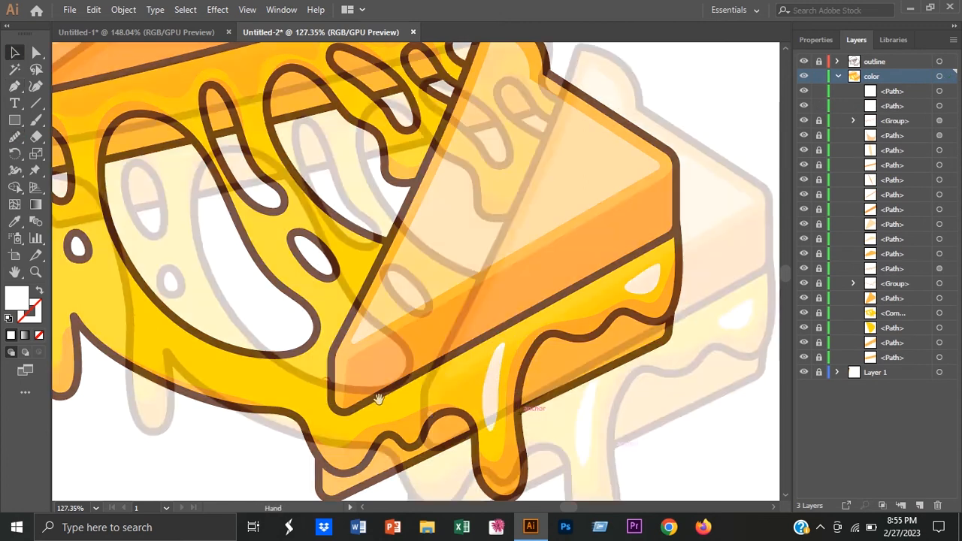
Step: Draw a tapered white highlight on the cheese strand along the lower left side of the largest hole
key(p)
click(185, 289)
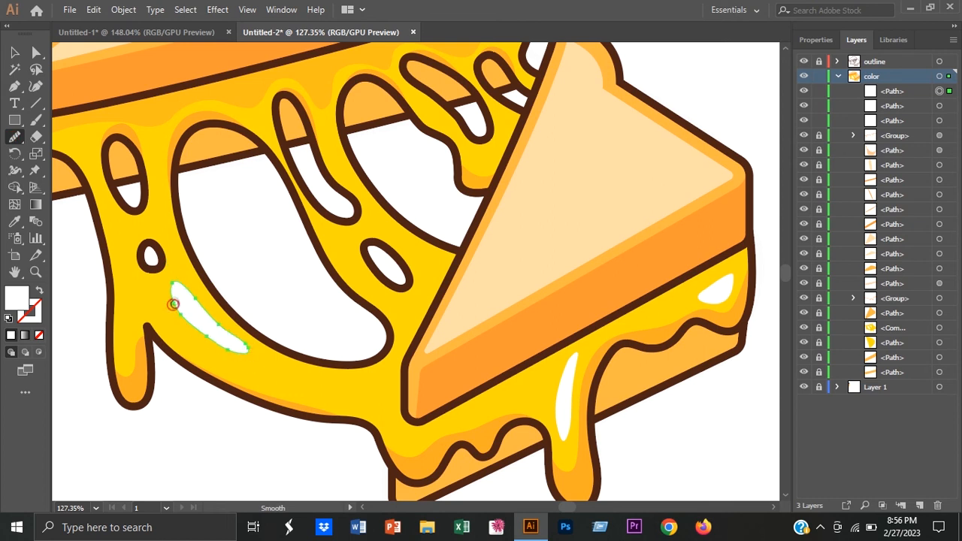
key(v)
click(206, 414)
Step: Draw a thin curved white highlight beneath the lower edge of the largest hole
key(p)
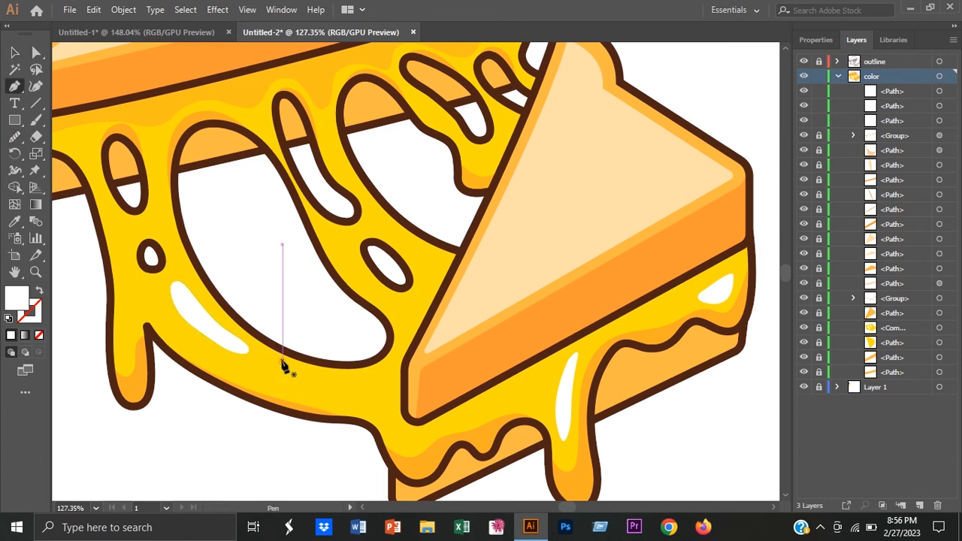
click(283, 360)
drag(397, 332, 404, 256)
key(v)
click(233, 439)
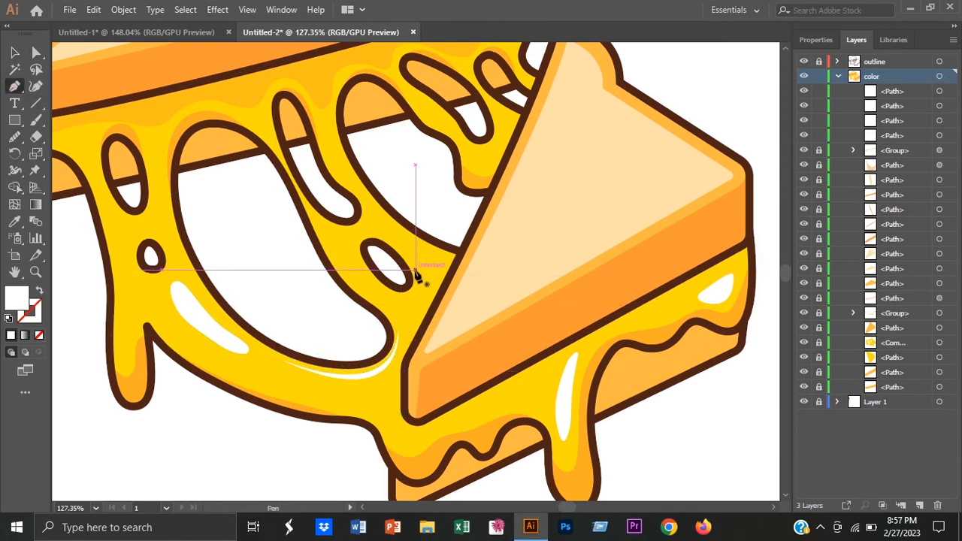
Step: Draw a thin white highlight beneath the small slanted oval hole near the front slice
click(414, 268)
drag(388, 292, 349, 274)
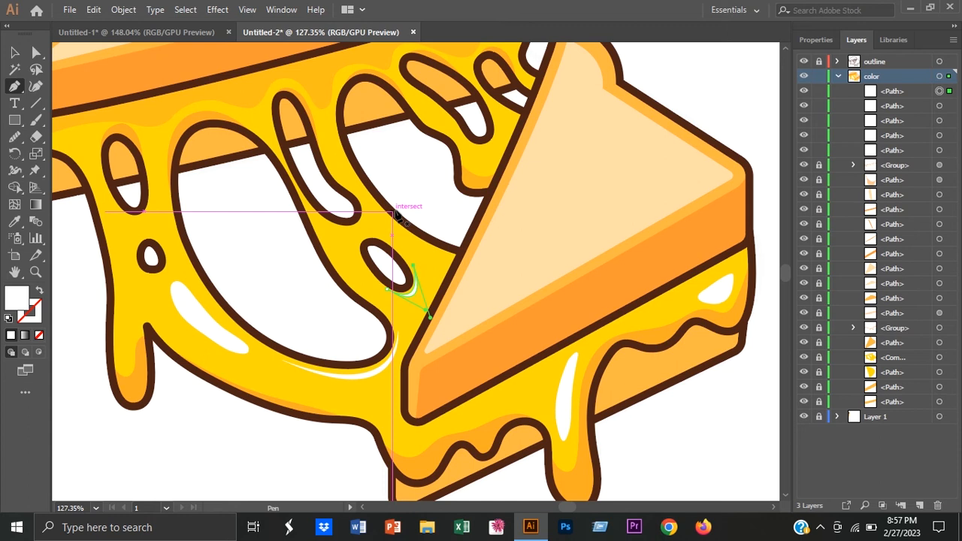
key(v)
click(265, 252)
Step: Draw thin white highlights beneath the narrow middle hole, the leftmost oval hole and the small round hole
key(p)
drag(360, 195, 340, 239)
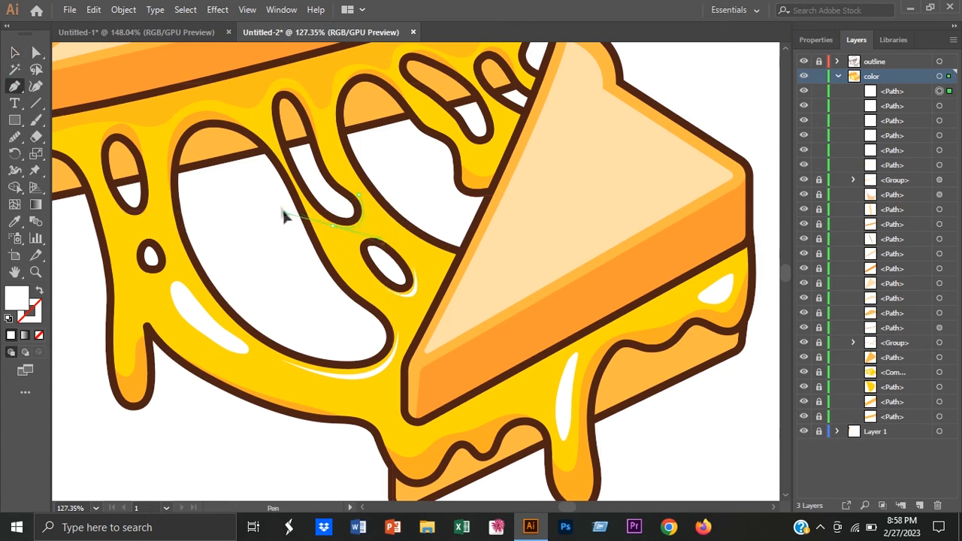
click(114, 205)
drag(152, 197, 161, 153)
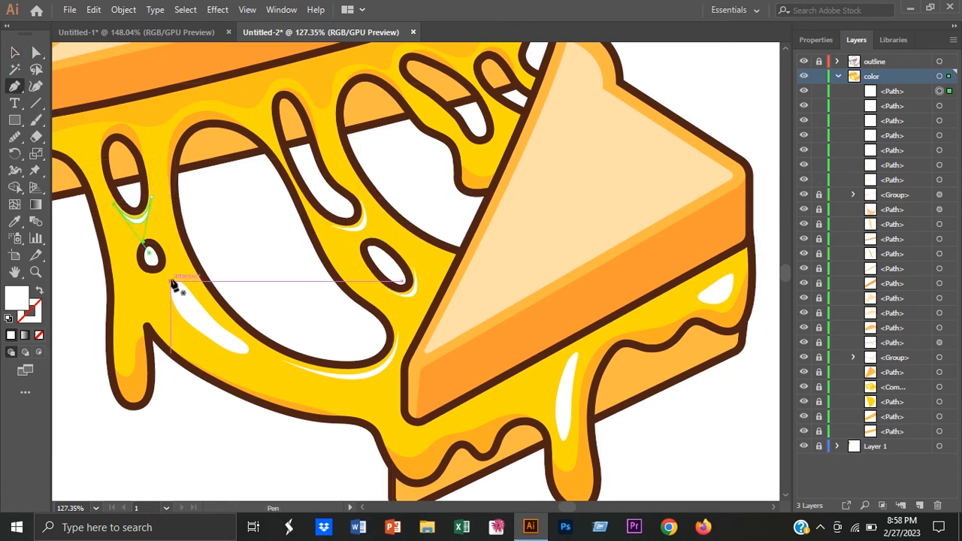
click(167, 252)
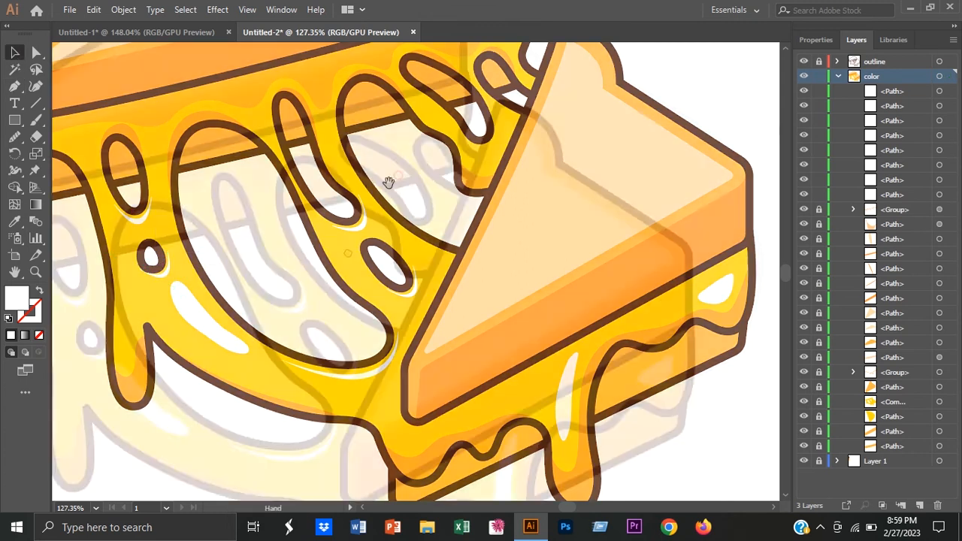
Step: Draw a thin white highlight around the lower end of the slanted elongated hole
drag(388, 182, 359, 285)
key(p)
click(445, 248)
drag(466, 218, 454, 182)
click(465, 218)
Step: Draw a white highlight on the strand leading to the short drip and adjust its curve
click(388, 213)
drag(407, 225, 463, 298)
key(a)
drag(426, 228, 416, 221)
key(v)
click(378, 324)
Step: Draw a tapered white highlight on the cheese strand above the small slanted oval hole
drag(502, 169, 452, 140)
key(p)
click(408, 293)
drag(411, 284, 456, 323)
click(450, 316)
key(v)
drag(474, 269, 421, 280)
Step: Collapse the color layer's object list and set the fill colour to black
click(838, 76)
double_click(17, 298)
click(346, 329)
click(693, 130)
Step: Trace the lower edge of a black shadow shape beneath the front slice's melted cheese, around the long drip to the left end
drag(568, 380, 722, 320)
key(p)
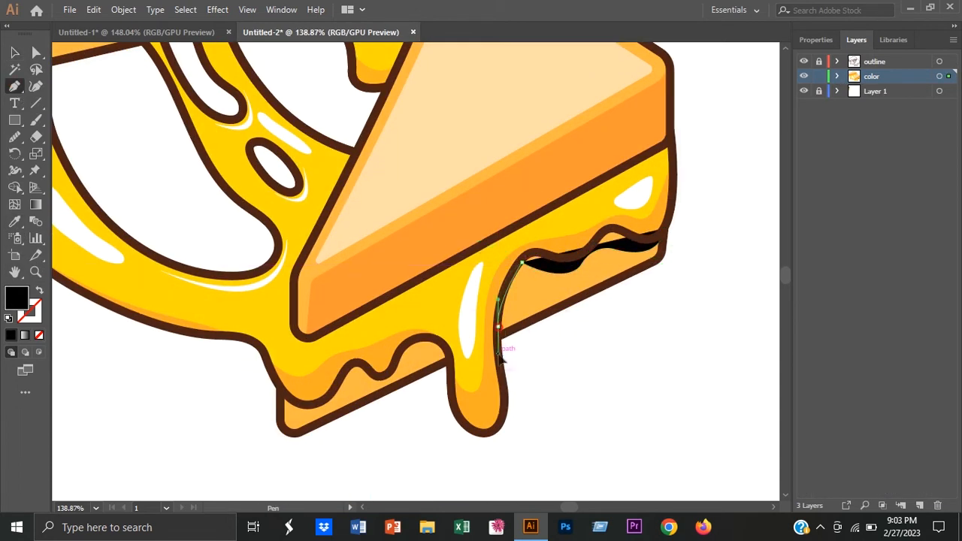
drag(499, 332, 500, 356)
drag(508, 403, 505, 417)
drag(478, 433, 459, 422)
drag(451, 360, 446, 350)
drag(421, 352, 385, 375)
drag(369, 373, 354, 363)
mouse_move(329, 401)
mouse_down()
mouse_move(281, 430)
mouse_move(331, 414)
mouse_up()
key(ctrl+z)
click(305, 405)
Step: Close the black shadow shape by tracing back along the wavy cheese outline and the long drip to its starting point
drag(345, 367, 363, 329)
click(345, 366)
drag(381, 377, 396, 382)
drag(401, 348, 412, 329)
drag(448, 351, 470, 382)
click(449, 351)
drag(492, 430, 536, 410)
click(492, 429)
drag(498, 351, 481, 273)
click(498, 350)
mouse_move(530, 253)
mouse_down()
mouse_move(590, 252)
mouse_move(631, 228)
mouse_up()
drag(658, 241, 660, 252)
key(v)
click(695, 281)
Step: Redraw the shadow's lower edge to the right of the long drip with the Pencil tool and set its opacity to 14%
click(556, 264)
key(n)
drag(529, 265, 636, 249)
key(v)
click(816, 40)
click(885, 236)
drag(886, 254, 837, 254)
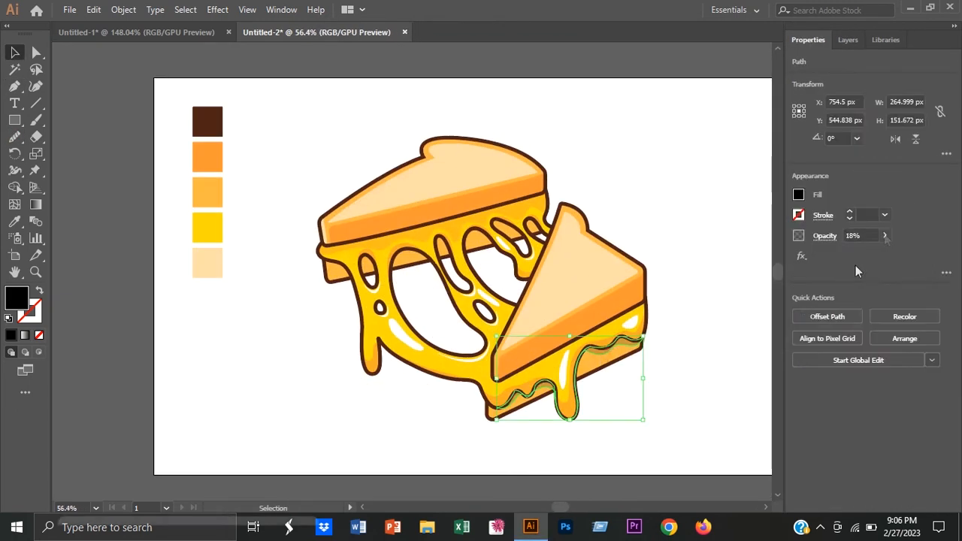
Step: Recolour the shadow shape with the dark brown sampled from the colour swatches
key(i)
click(206, 159)
click(205, 117)
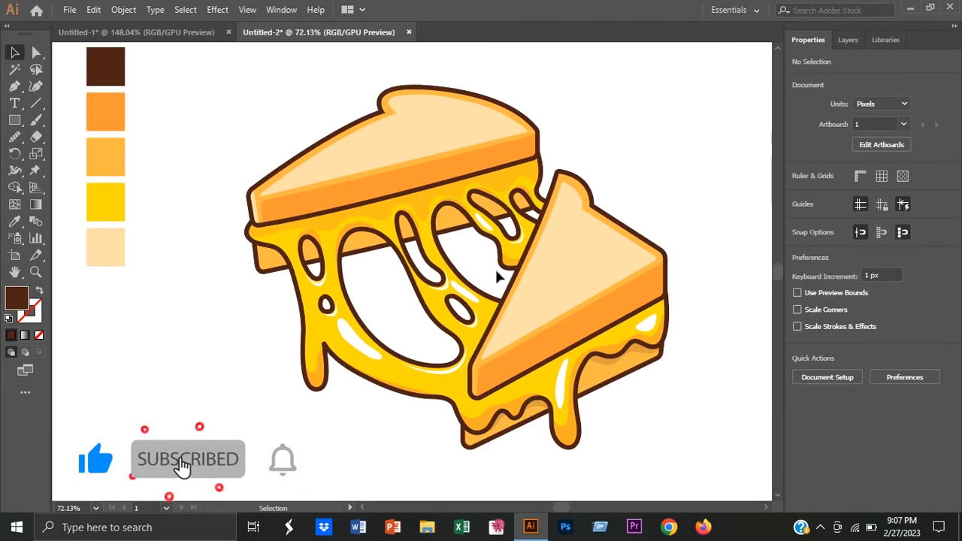
Step: Examine the shapes, groups and lock states inside the color layer
click(848, 40)
click(837, 77)
scroll(854, 262, down, 1)
click(853, 240)
click(853, 240)
scroll(870, 303, up, 1)
scroll(880, 392, down, 1)
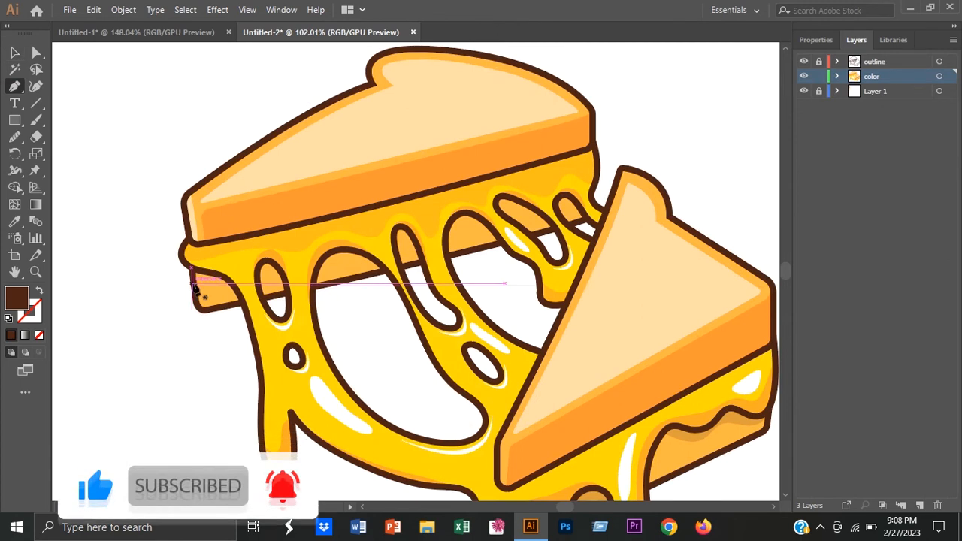
Step: Trace dark brown shadow shapes with the Pen tool beneath the cheese edge, inside each opening over the back slice's lower bread
click(235, 289)
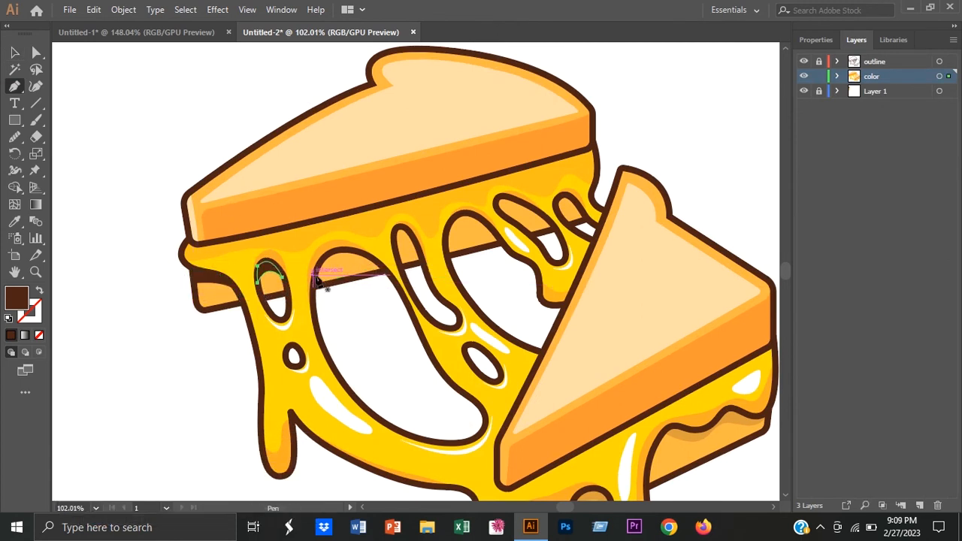
click(378, 261)
click(343, 249)
click(312, 278)
click(398, 255)
drag(404, 246, 467, 235)
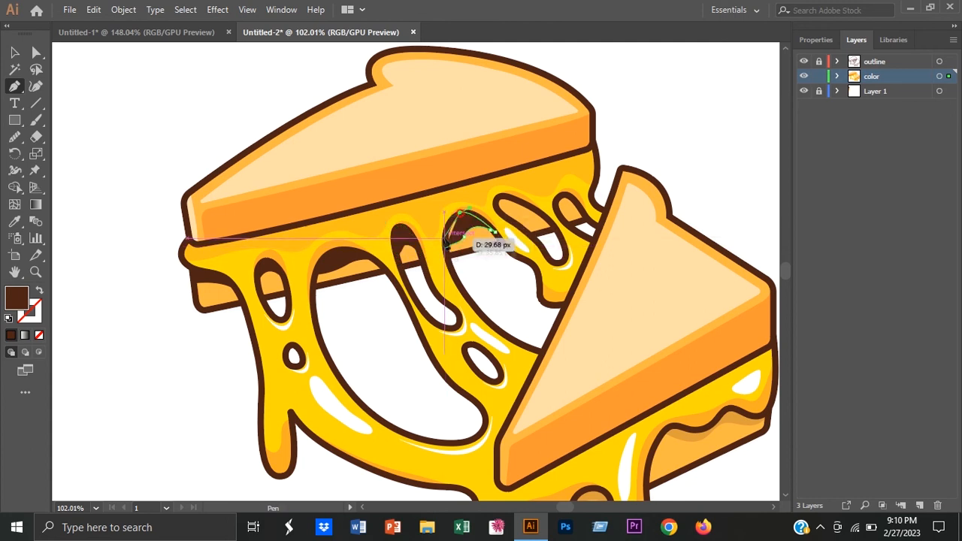
click(538, 213)
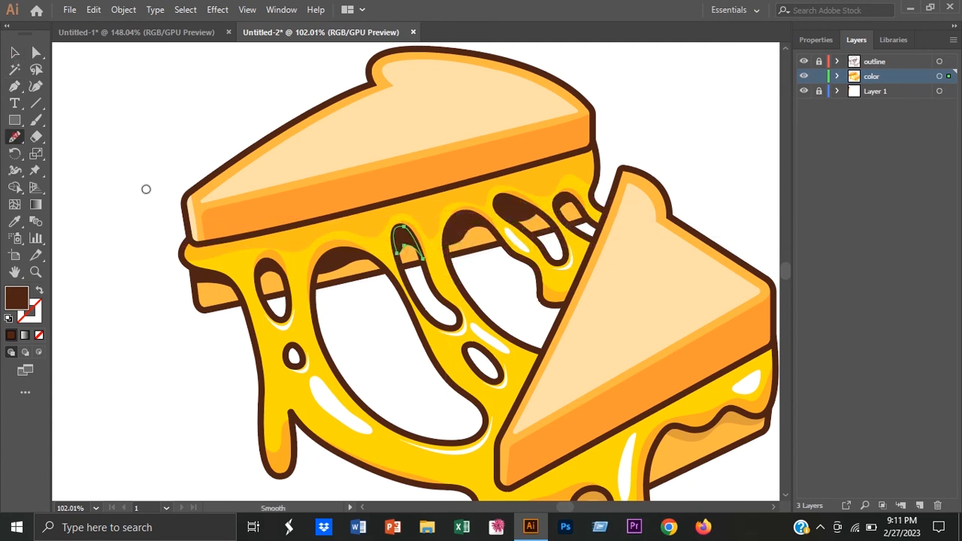
Step: Group the dark brown shadow shapes on the back slice and lower the group's opacity to 25%
shift+click(467, 225)
shift+click(517, 206)
key(ctrl+g)
click(815, 40)
click(882, 234)
drag(882, 254, 846, 258)
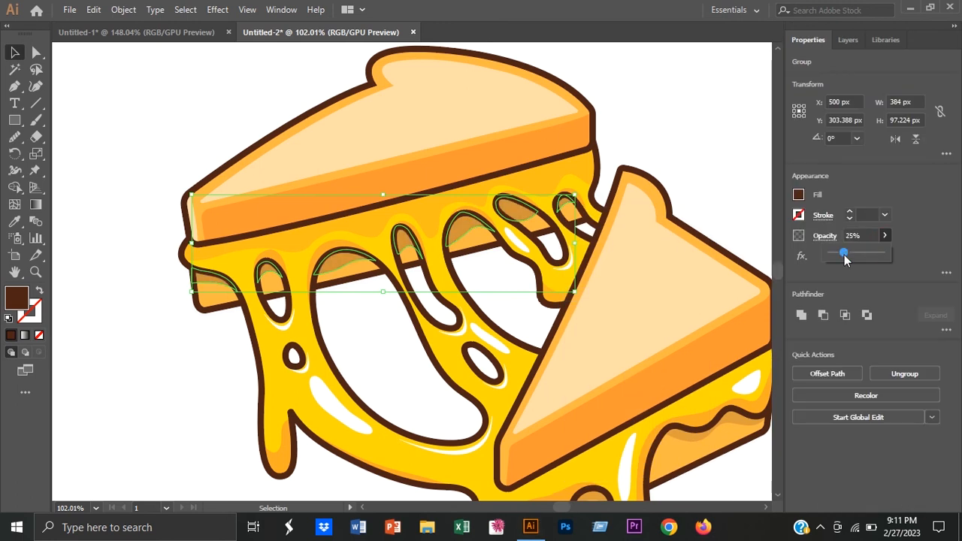
Step: Recolour the back slice's shadow group and the front slice's cheese shadow with the orange sampled from the colour swatches
click(642, 204)
scroll(643, 204, down, 3)
click(367, 242)
click(15, 222)
click(111, 115)
click(608, 360)
click(15, 222)
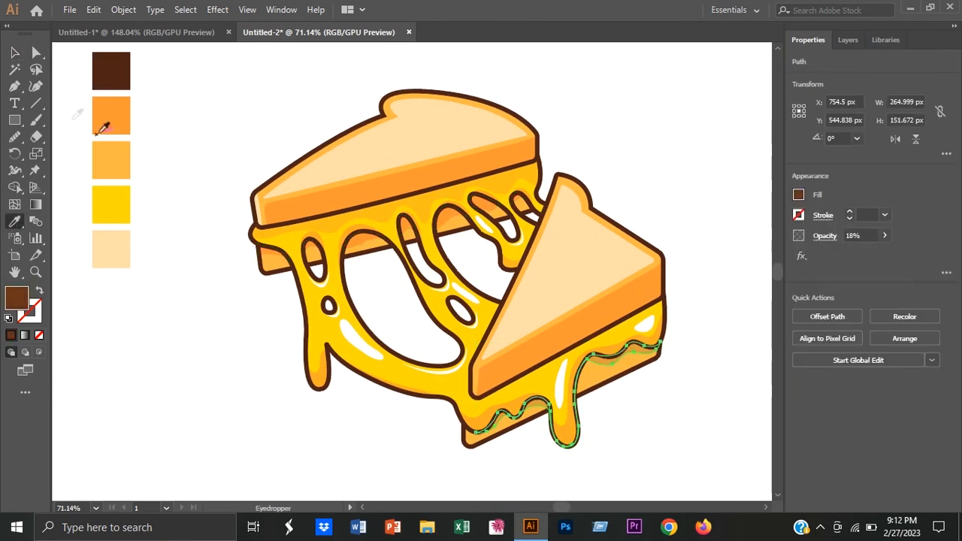
click(111, 115)
click(197, 99)
click(354, 245)
click(652, 393)
Step: Draw the first orange round spots on the back slice's top bread and arrange their positions
click(16, 222)
click(111, 115)
key(l)
scroll(406, 142, up, 4)
drag(449, 236, 481, 327)
mouse_move(465, 212)
mouse_down()
mouse_move(481, 228)
mouse_move(379, 253)
mouse_move(401, 245)
mouse_up()
key(v)
drag(474, 221, 520, 207)
drag(399, 245, 426, 246)
shift+click(518, 207)
drag(527, 199, 577, 211)
Step: Check the bread spots in the Untitled-1 document and reposition an orange spot on the back slice
scroll(374, 257, up, 3)
key(l)
click(161, 35)
scroll(352, 185, up, 3)
click(320, 33)
key(v)
drag(444, 243, 451, 209)
click(339, 136)
Step: Scatter several small orange dots of varying sizes across the back slice's top bread
key(l)
drag(521, 182, 523, 186)
drag(410, 259, 413, 262)
drag(460, 145, 462, 146)
drag(259, 298, 261, 300)
drag(472, 237, 474, 240)
drag(485, 197, 487, 200)
drag(517, 202, 547, 219)
Step: Compare the dots with the Untitled-1 document and delete a surplus dot from the back slice
key(v)
click(150, 36)
click(321, 33)
click(472, 237)
key(Delete)
click(517, 202)
key(Delete)
scroll(210, 127, down, 3)
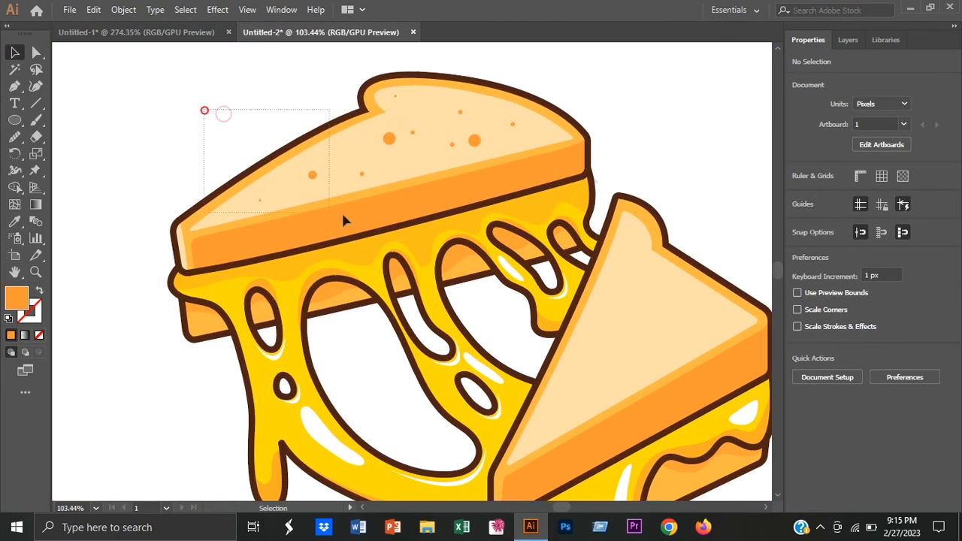
Step: Group the orange dots on the back slice and place a copy of them on the front slice's top
drag(170, 86, 525, 201)
right_click(470, 178)
click(506, 265)
scroll(423, 144, down, 2)
drag(424, 148, 575, 272)
click(630, 211)
Step: Hide Layer 1 and add a new layer beneath the color layer
click(861, 43)
click(803, 91)
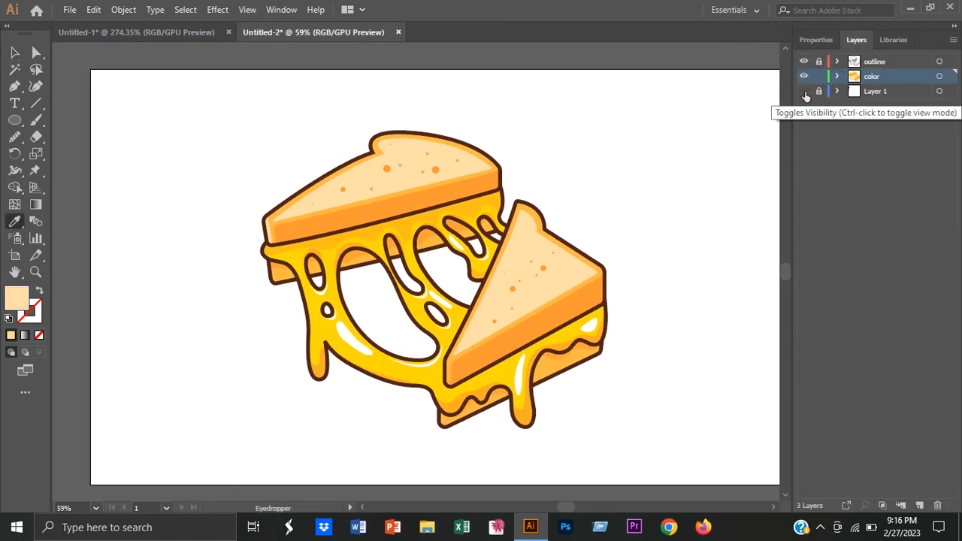
drag(895, 75, 894, 98)
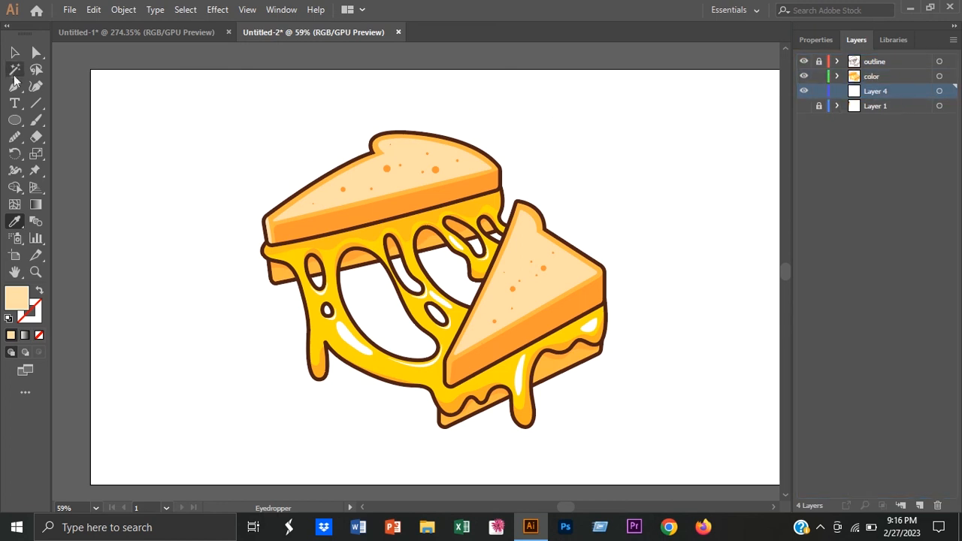
Step: Lock the color layer, keep the outline layer unlocked and group all of the outline strokes
click(15, 53)
click(875, 77)
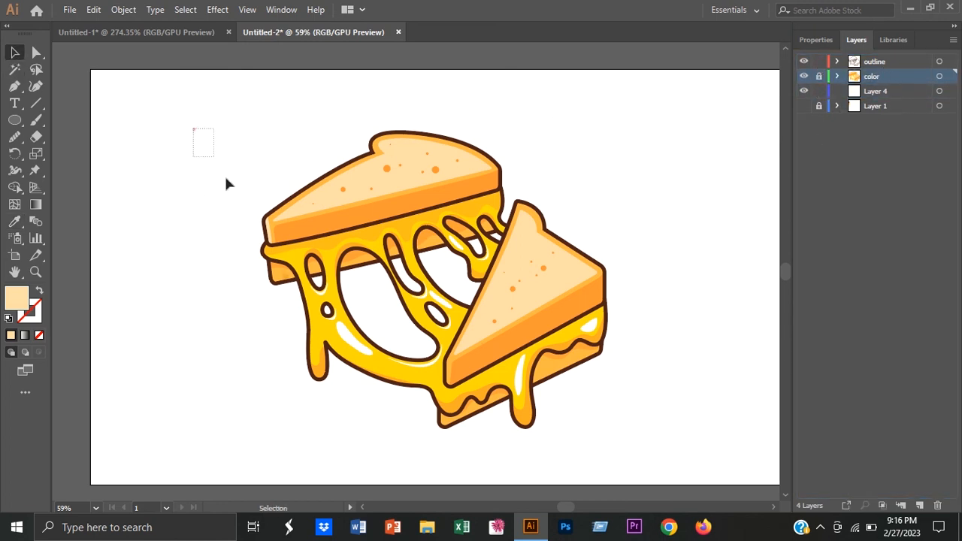
key(ctrl+a)
right_click(637, 327)
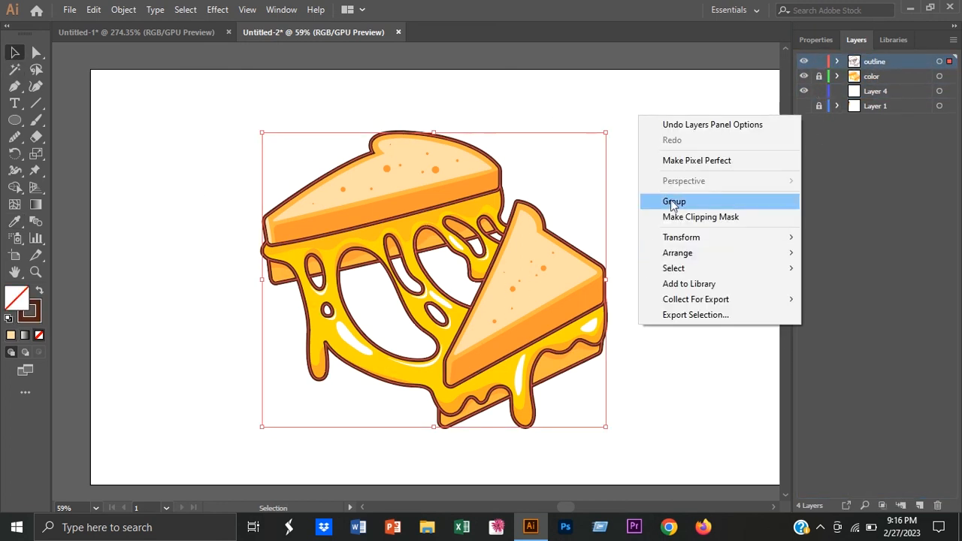
click(670, 199)
click(662, 197)
Step: Expand the grouped outline strokes into filled shapes
drag(213, 142, 297, 229)
drag(652, 411, 651, 411)
click(124, 11)
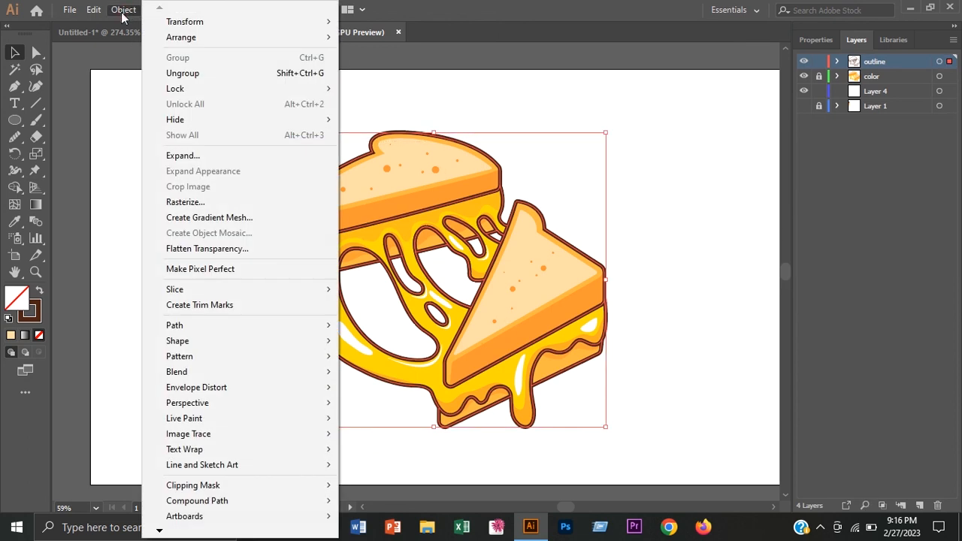
click(244, 157)
click(433, 347)
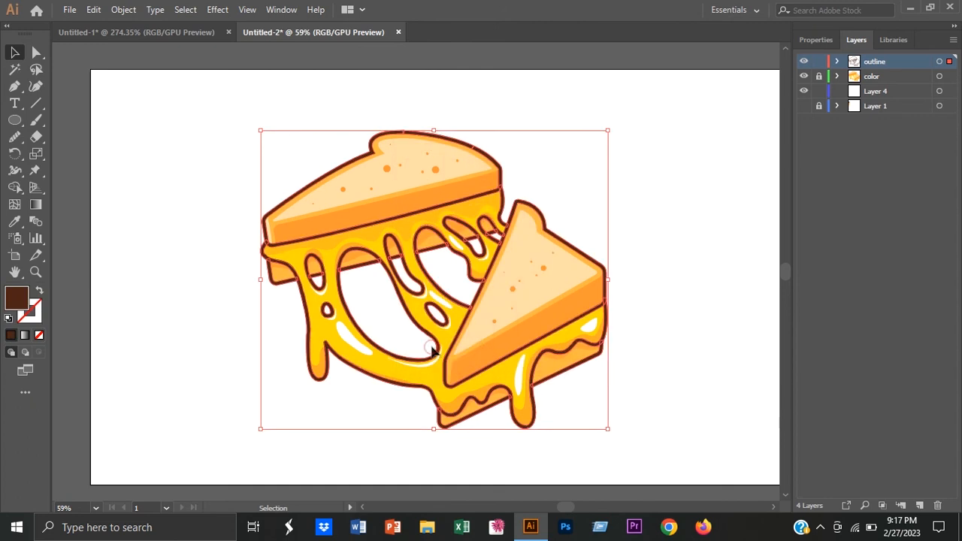
click(651, 264)
Step: Unlock the color layer together with every path and group inside it
click(836, 77)
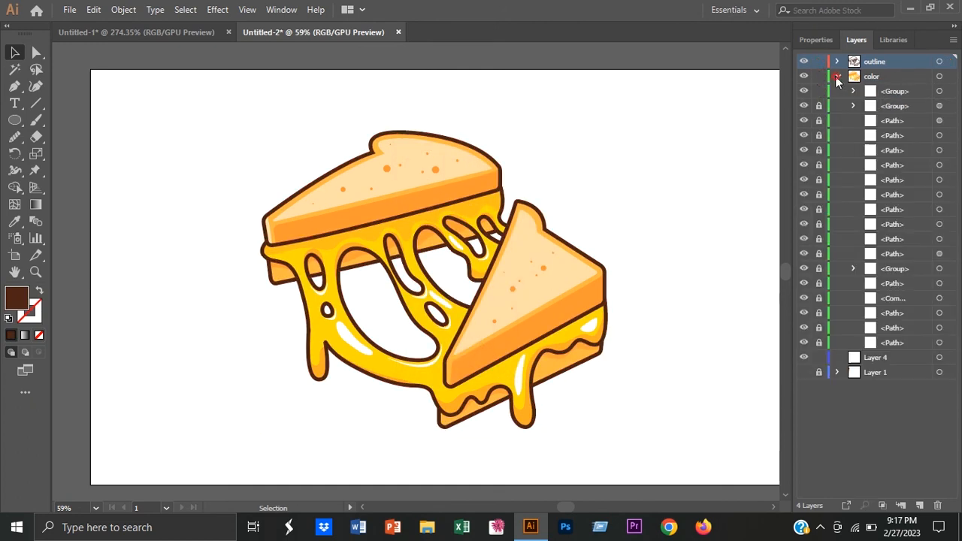
click(837, 61)
click(837, 91)
click(854, 77)
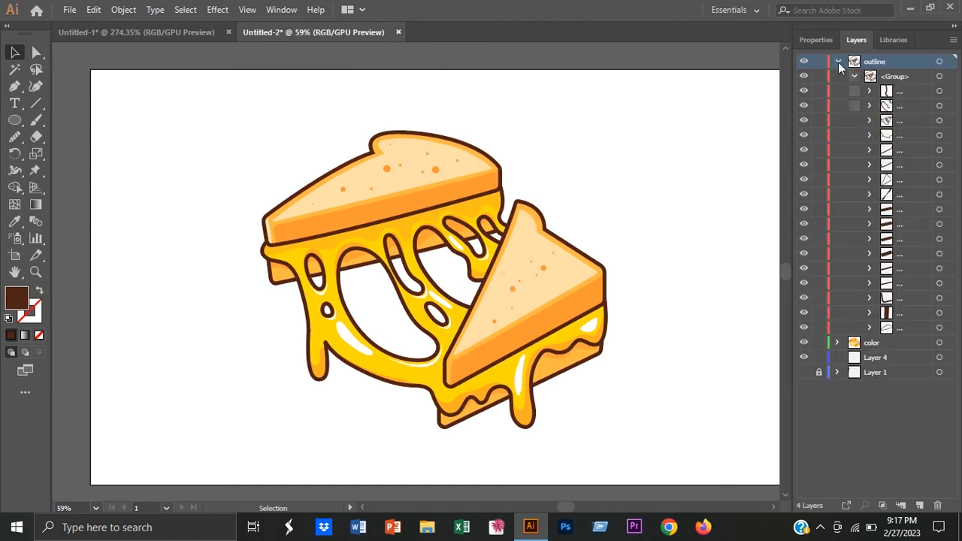
click(837, 62)
click(837, 76)
drag(819, 312, 819, 343)
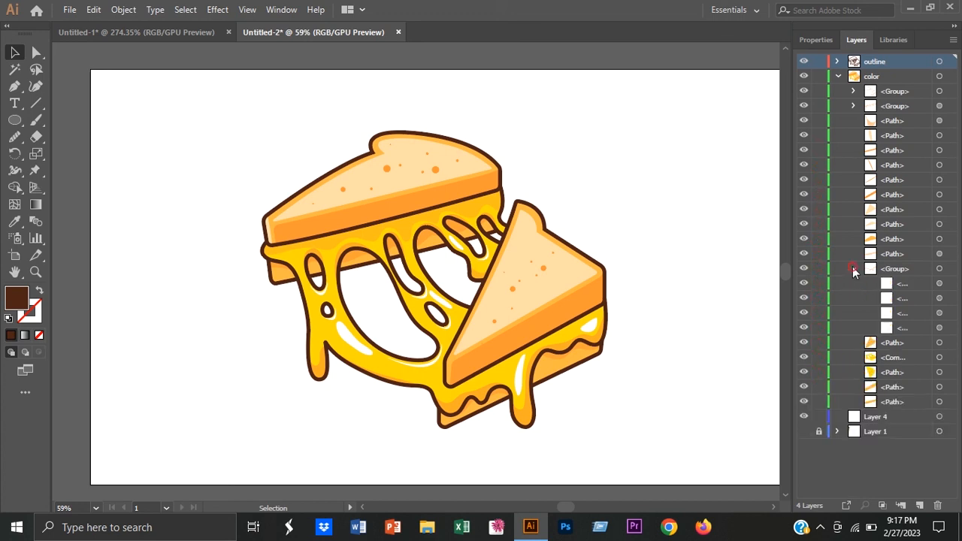
click(837, 77)
Step: Lock the outline layer and group all of the artwork on the color layer
click(871, 77)
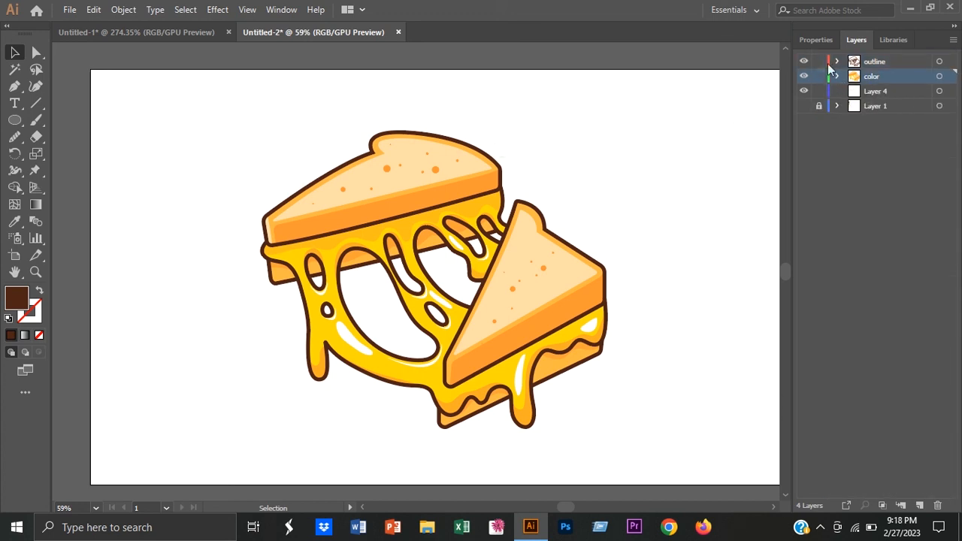
drag(505, 412, 507, 413)
right_click(656, 395)
click(684, 385)
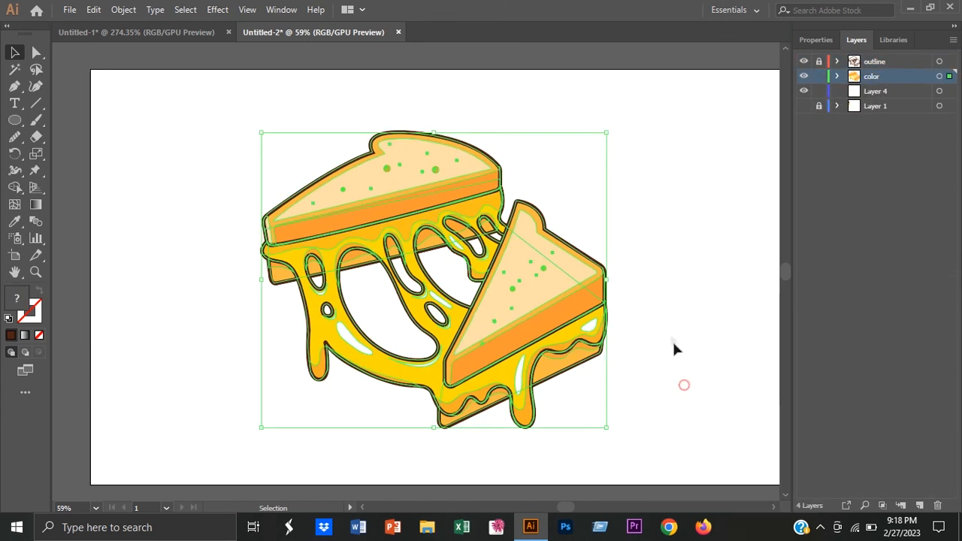
click(668, 332)
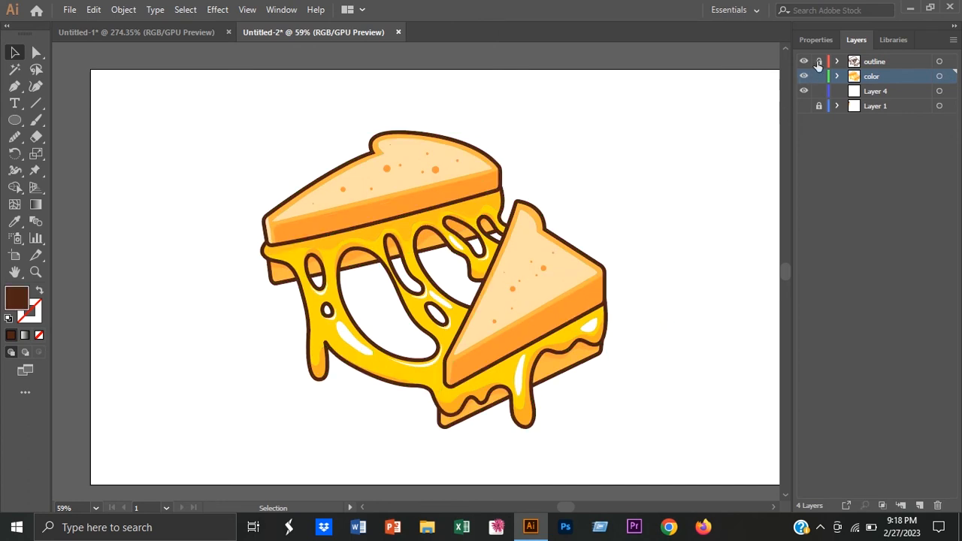
Step: Unlock the outline layer and group the outline and color artwork together
key(ctrl+a)
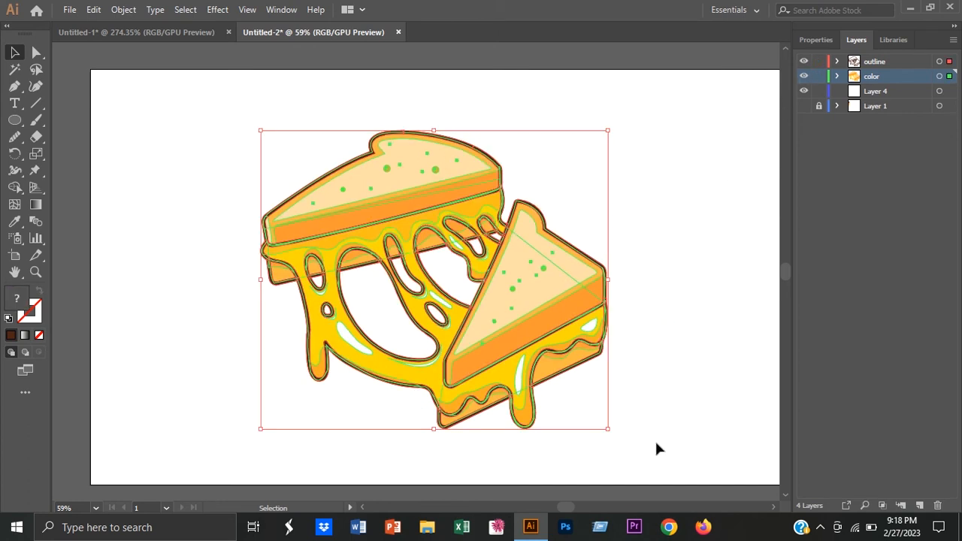
right_click(649, 358)
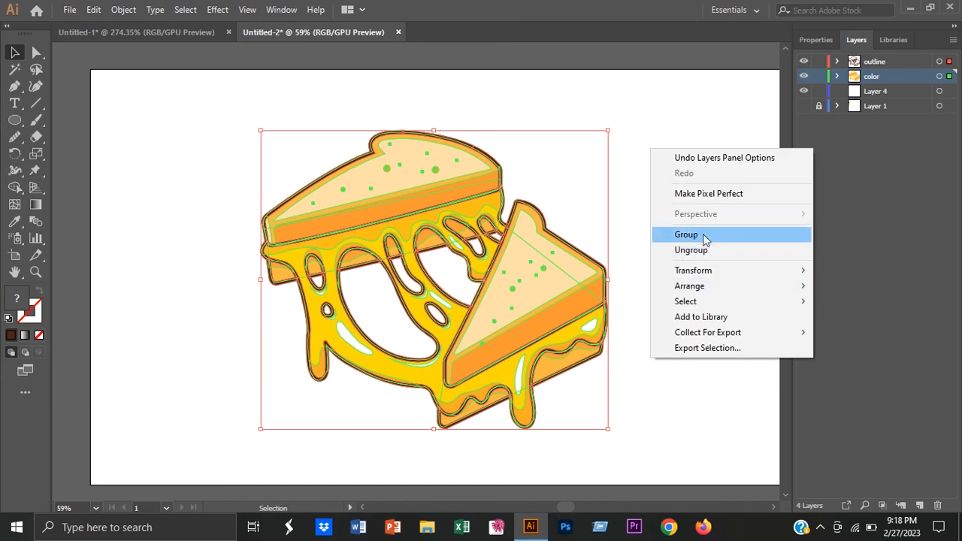
click(686, 234)
click(657, 210)
Step: Cover the artboard on Layer 4 with a light peach background rectangle and move the sandwich slightly upward
click(875, 91)
click(14, 120)
click(954, 26)
scroll(539, 207, down, 2)
drag(157, 90, 786, 444)
key(v)
click(817, 459)
drag(498, 302, 506, 289)
click(122, 222)
Step: Draw a long flat ellipse beneath the sandwich, filled with the orange sampled from the bread crust
right_click(15, 120)
click(96, 154)
key(i)
click(367, 209)
key(l)
drag(453, 413, 570, 422)
key(v)
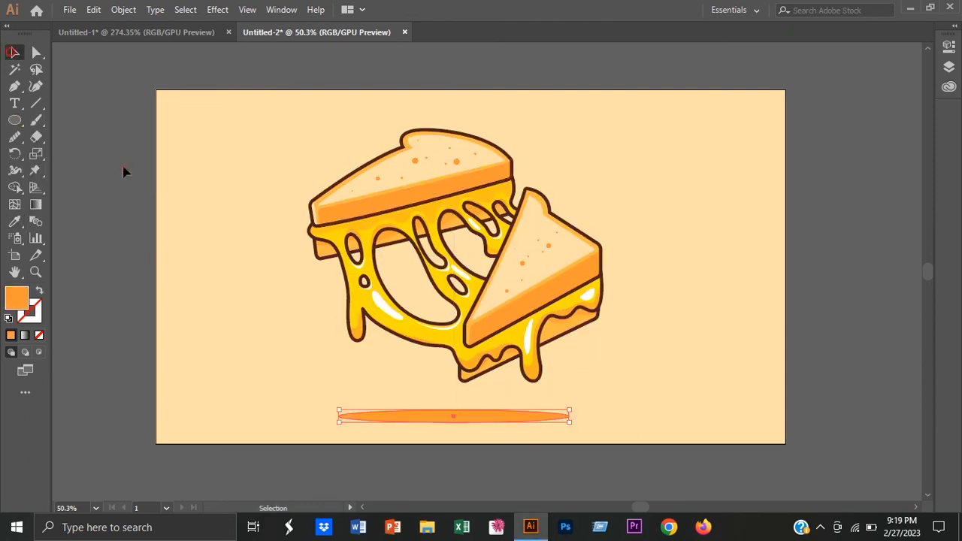
Step: Recolour the ground-shadow ellipse to a darker brownish orange, reduce its opacity and fit the artboard in the window
double_click(17, 298)
click(503, 202)
click(682, 161)
click(954, 26)
click(884, 236)
drag(881, 254, 856, 256)
click(663, 298)
key(ctrl+0)
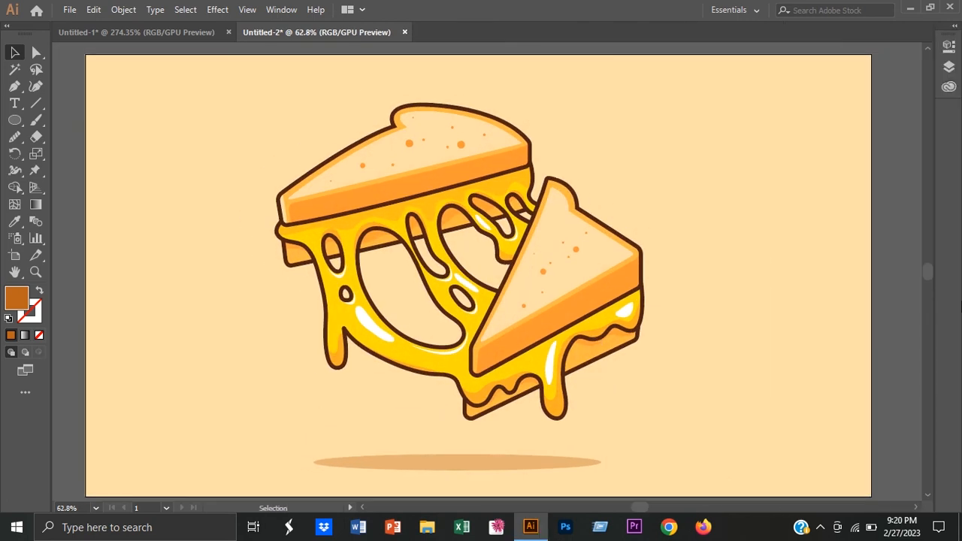